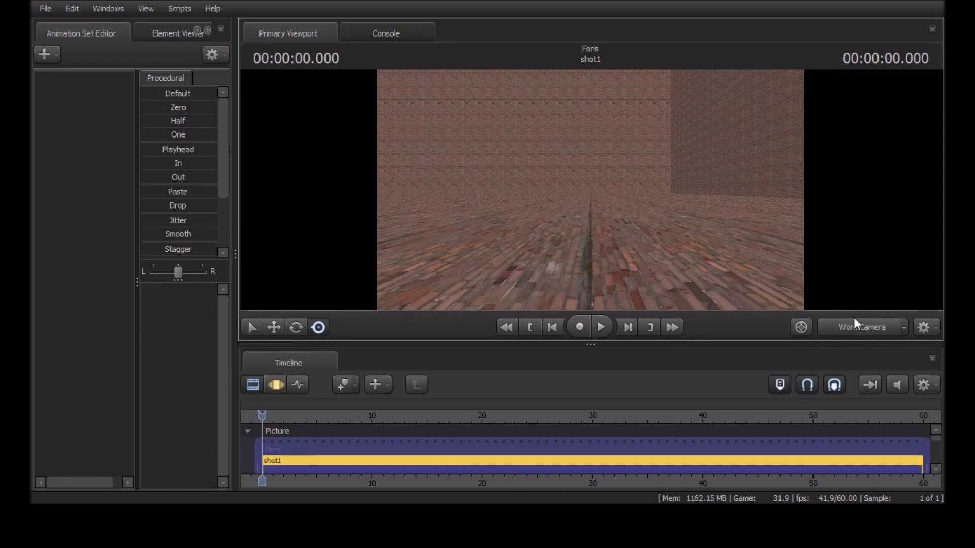
Step: Reposition camera1 in the Motion Editor so it looks levelly at the brick wall with a strip of floor below
drag(583, 224, 562, 193)
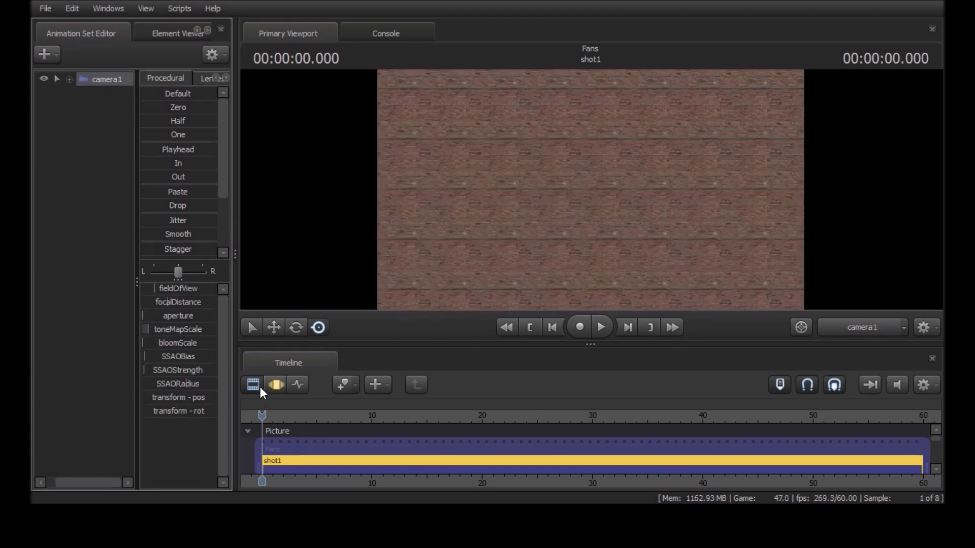
click(276, 384)
drag(643, 185, 672, 228)
key(w)
key(s)
key(s)
drag(590, 190, 573, 213)
key(w)
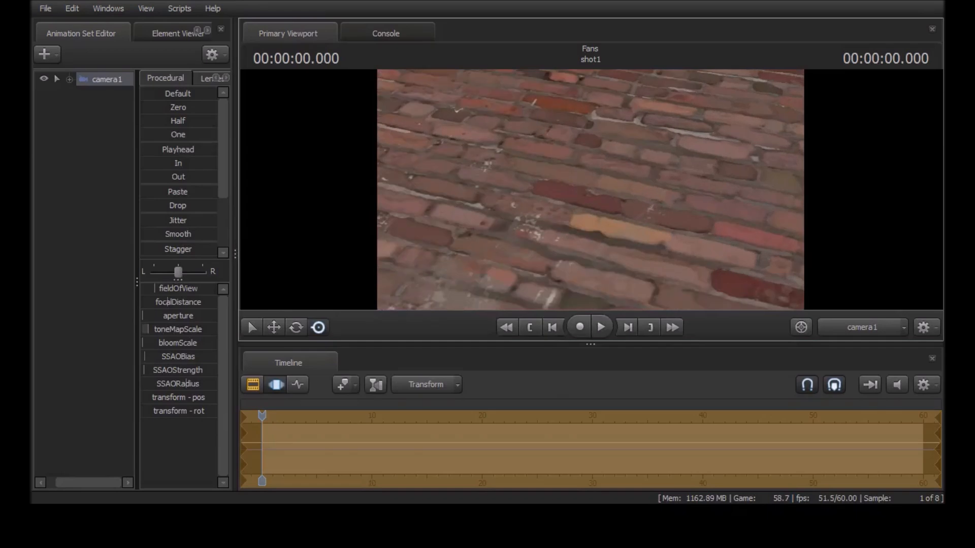
drag(590, 189, 609, 160)
key(w)
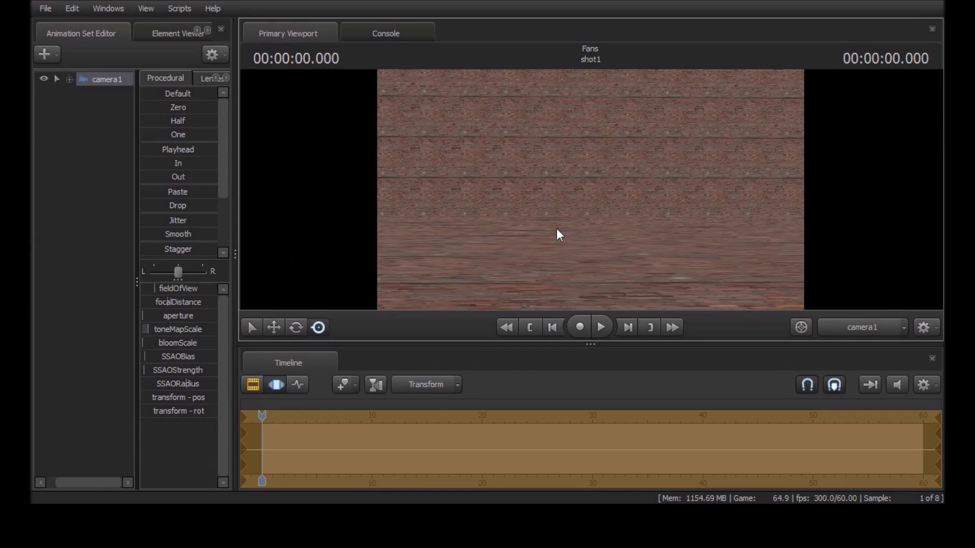
click(50, 154)
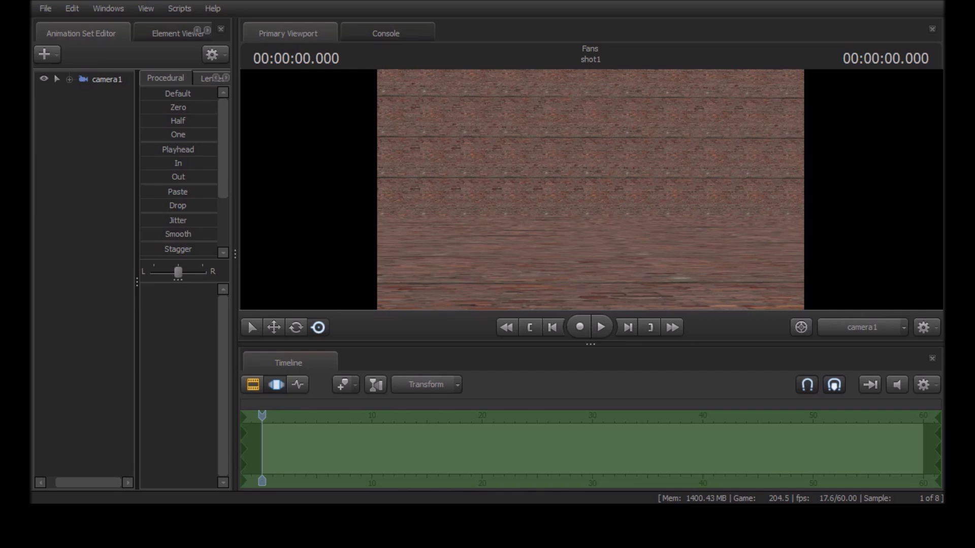
Step: Try moving freddy1 with the Move tool in the Work Camera view and undo the move
click(843, 327)
drag(690, 170, 696, 181)
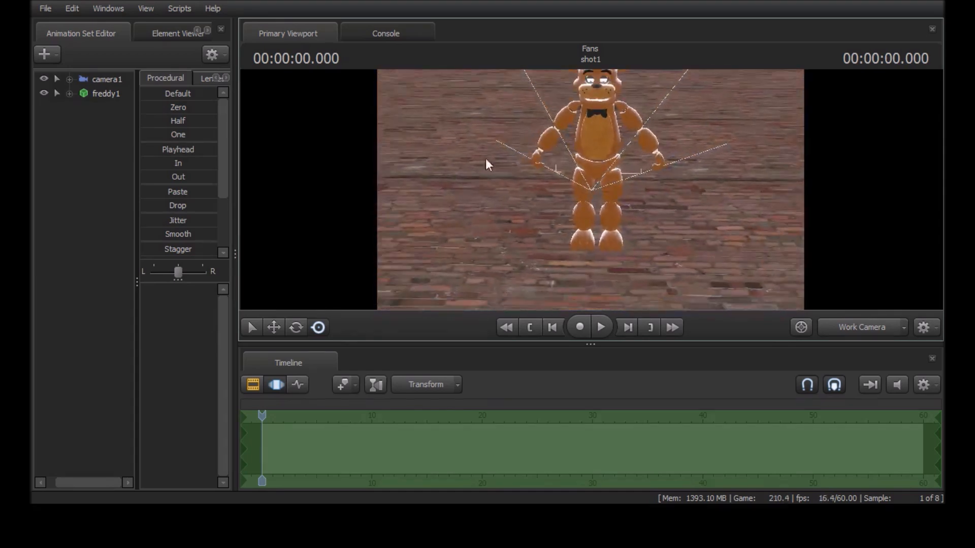
click(89, 92)
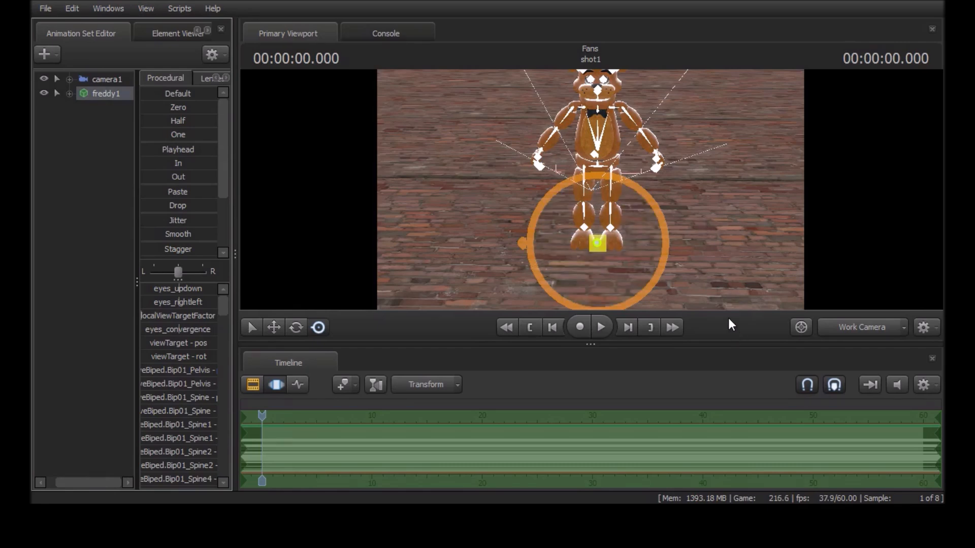
click(278, 328)
mouse_move(597, 218)
mouse_down()
mouse_move(602, 242)
mouse_move(602, 218)
mouse_up()
key(ctrl+z)
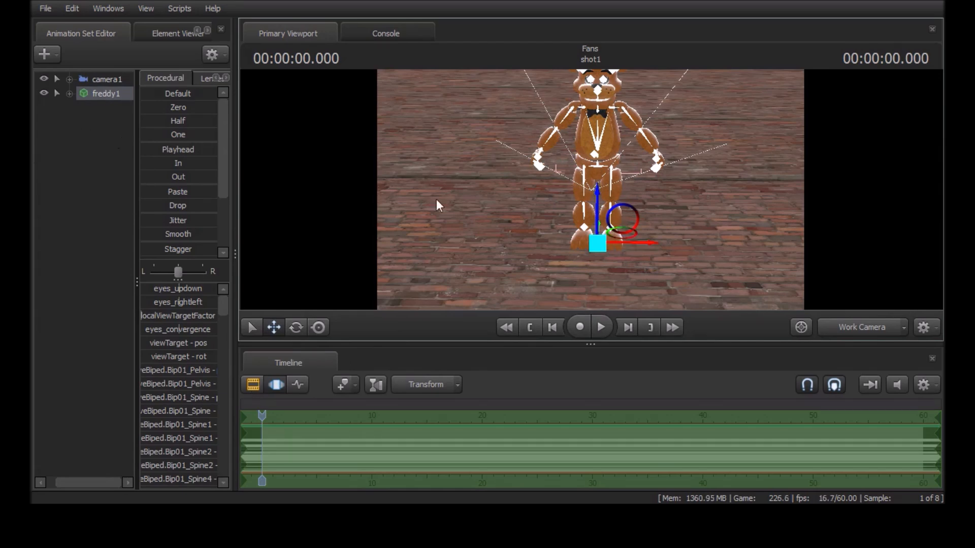
Step: Look through camera1 and compare the Clip Editor, Graph Editor and Motion Editor with freddy1 selected
click(848, 328)
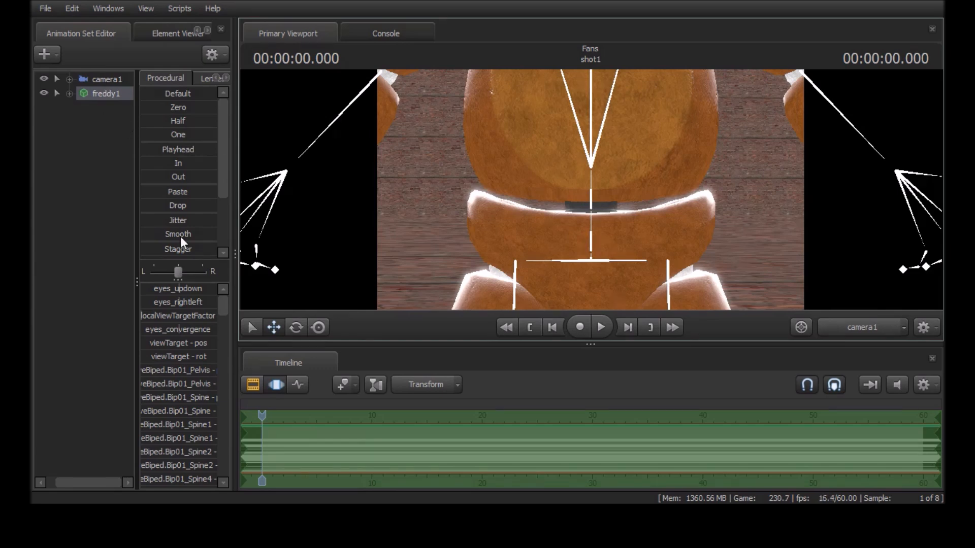
click(96, 79)
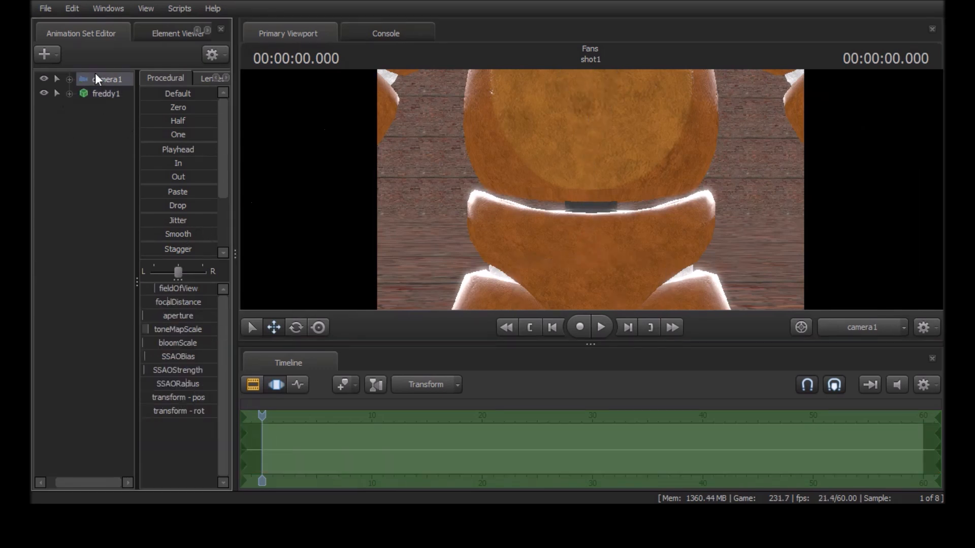
click(253, 385)
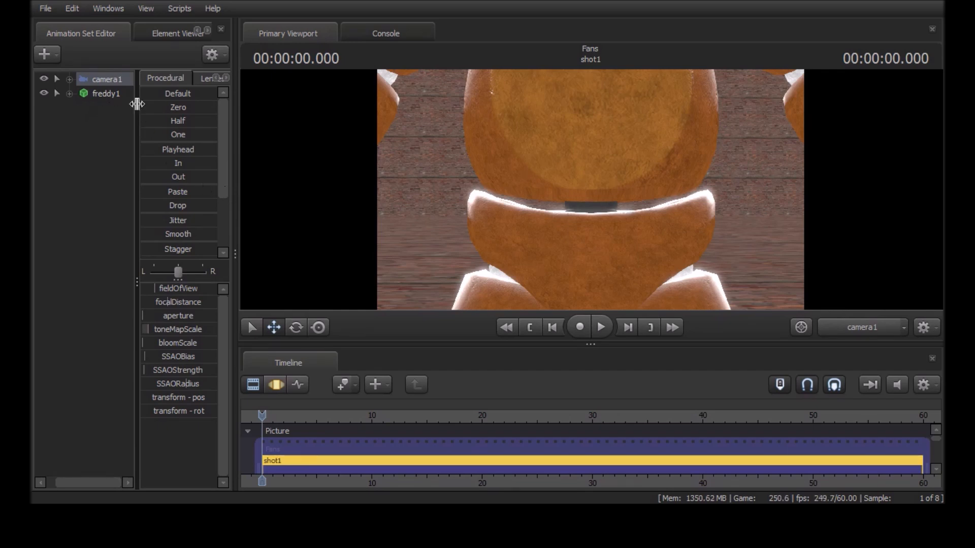
click(102, 95)
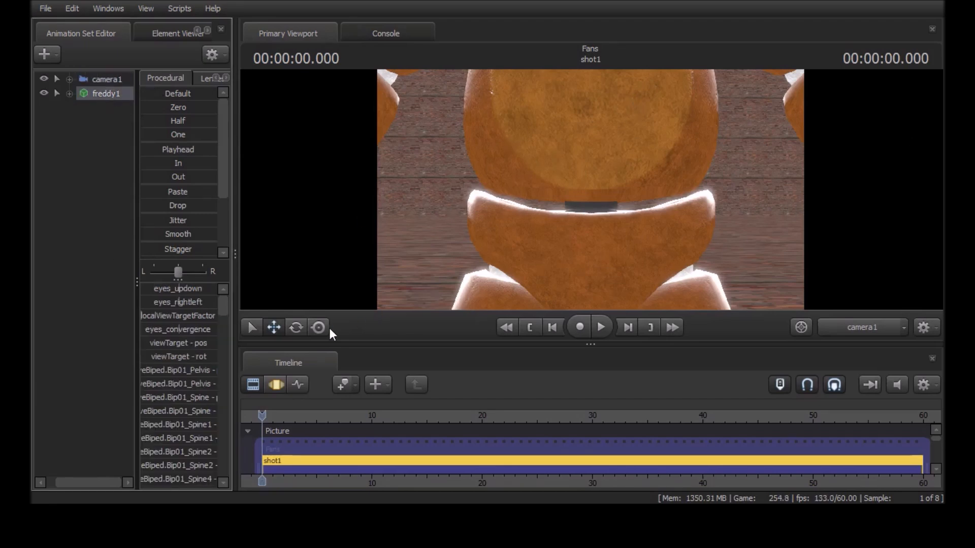
click(275, 385)
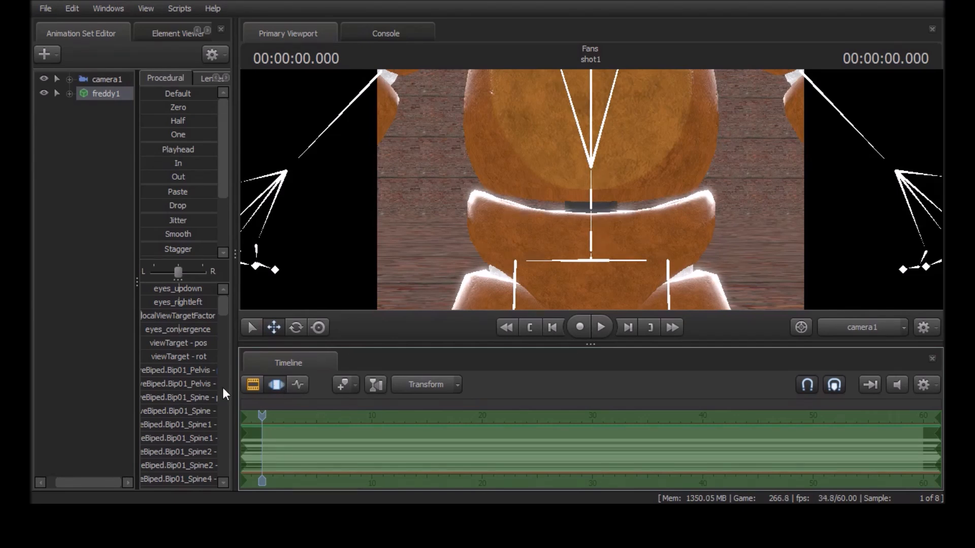
click(286, 385)
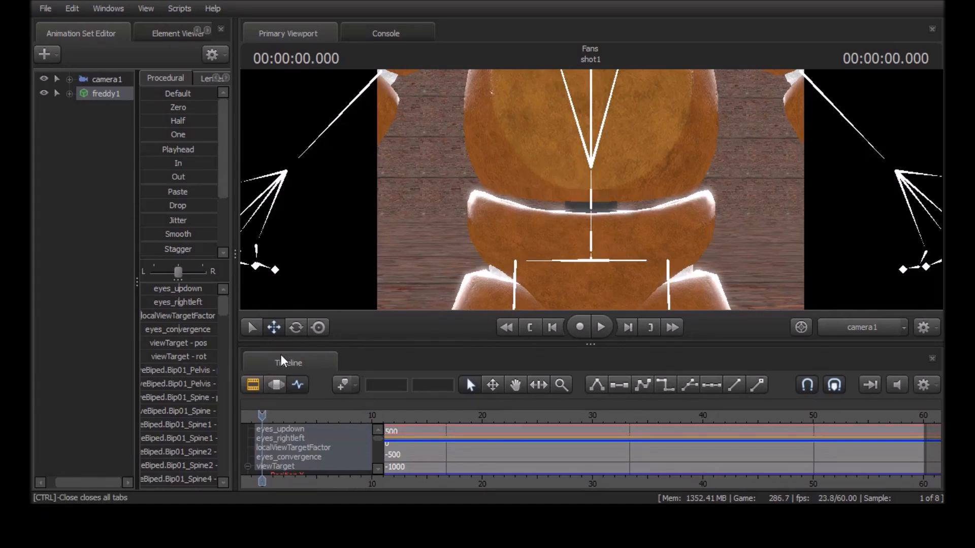
click(276, 385)
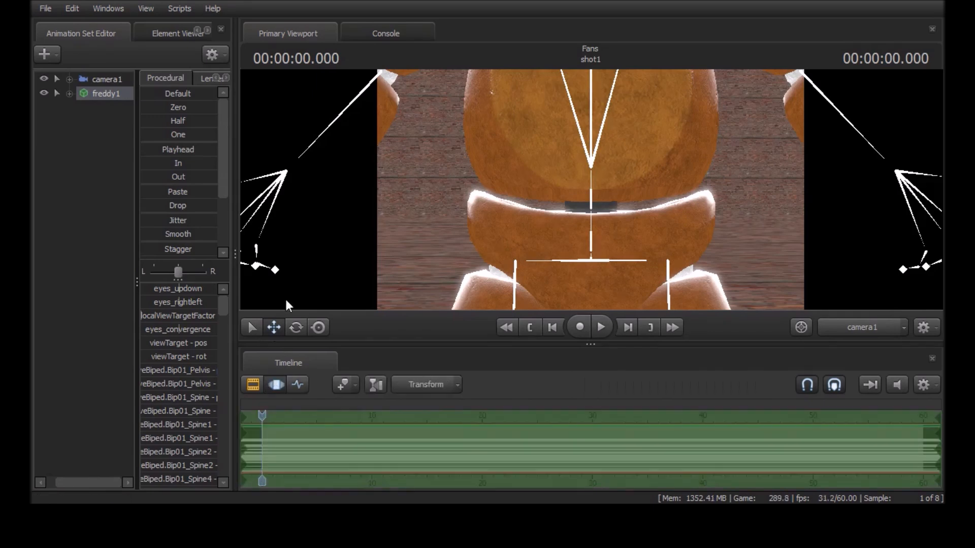
Step: Try lowering freddy1 along its vertical axis in the Work Camera view and undo the move
click(859, 327)
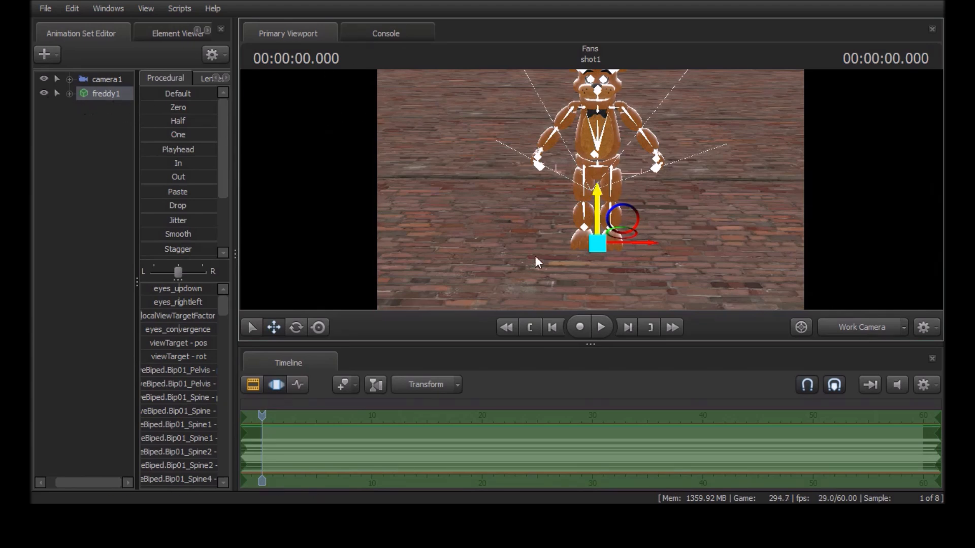
drag(598, 199, 618, 205)
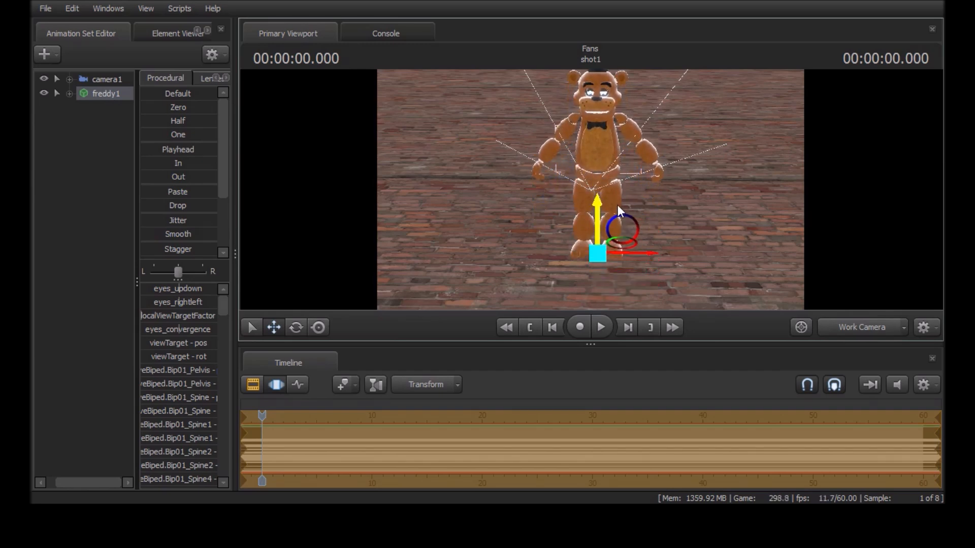
key(ctrl+z)
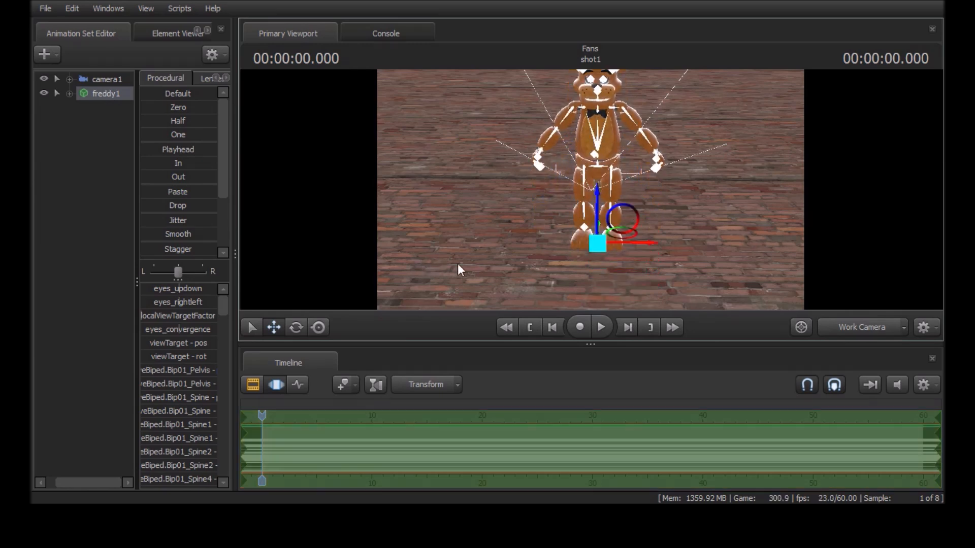
Step: Move freddy1 farther back across the brick floor in the Work Camera view using the screen-space manipulator
drag(469, 258, 399, 241)
key(w)
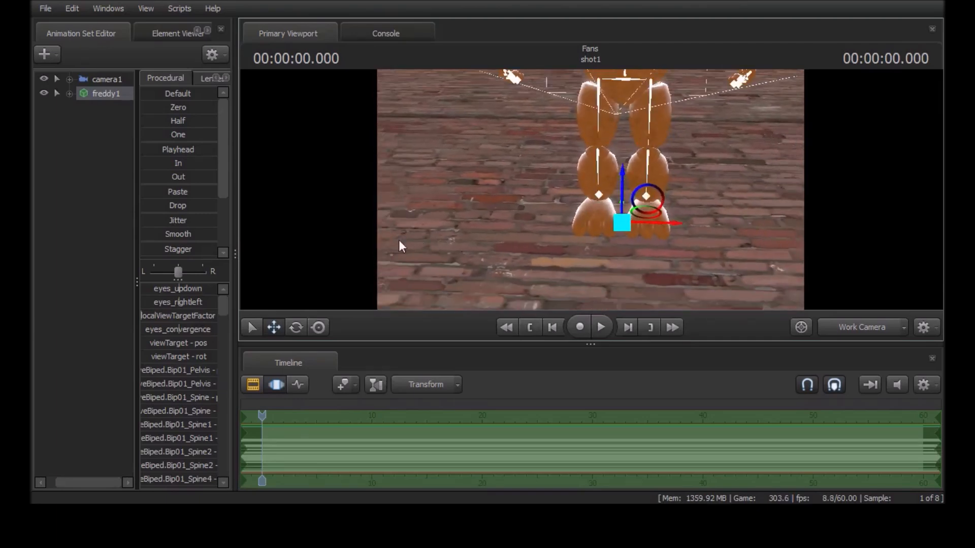
click(324, 323)
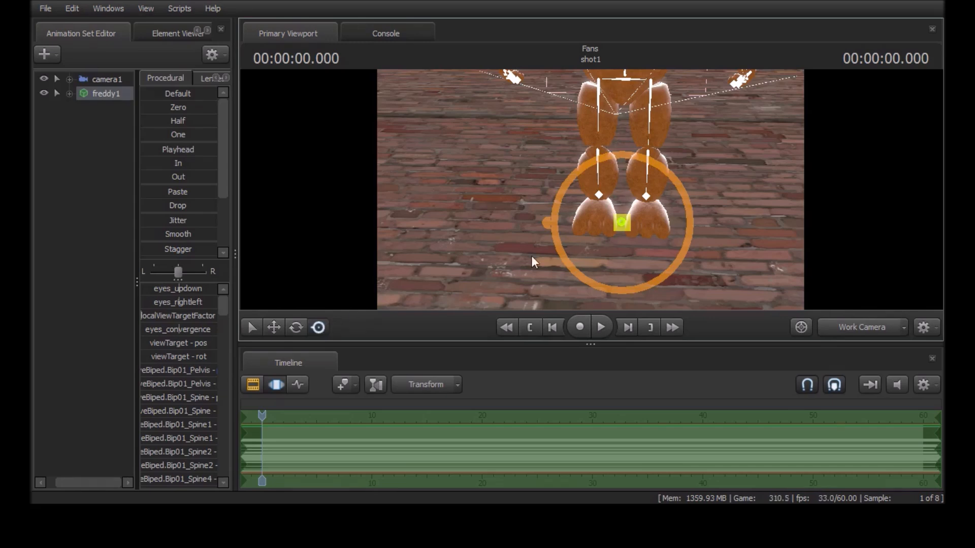
drag(627, 220, 620, 126)
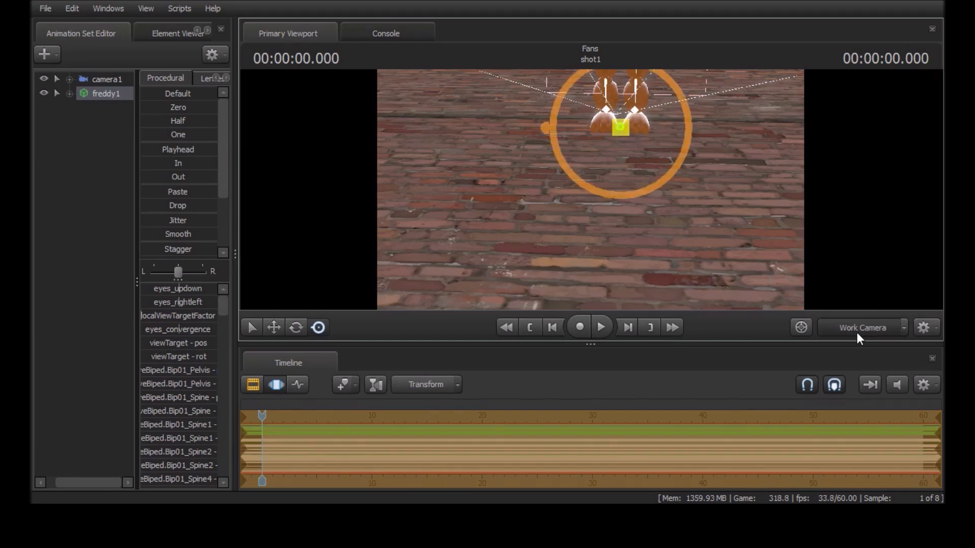
Step: Tilt camera1 upward so freddy1's whole head and hat fit in the shot
click(858, 328)
click(118, 77)
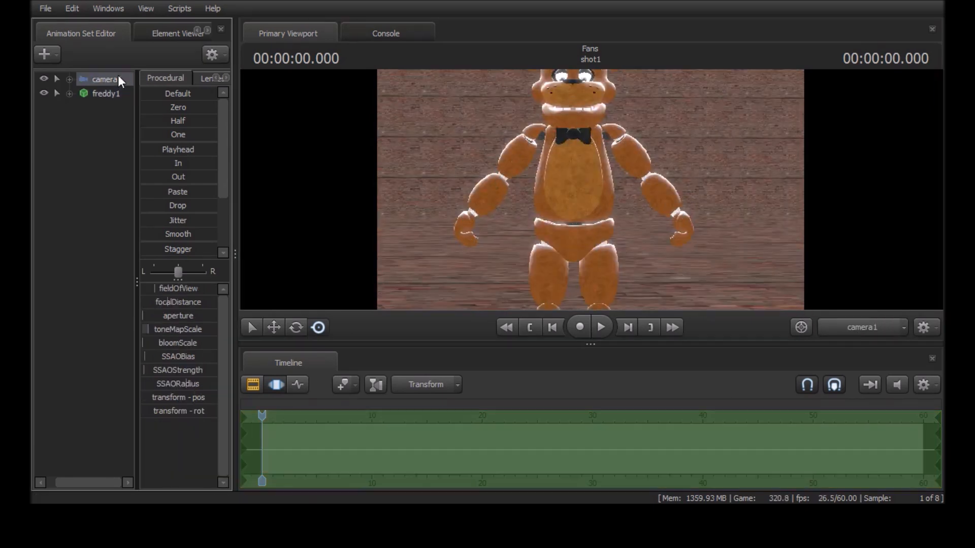
drag(464, 122, 467, 100)
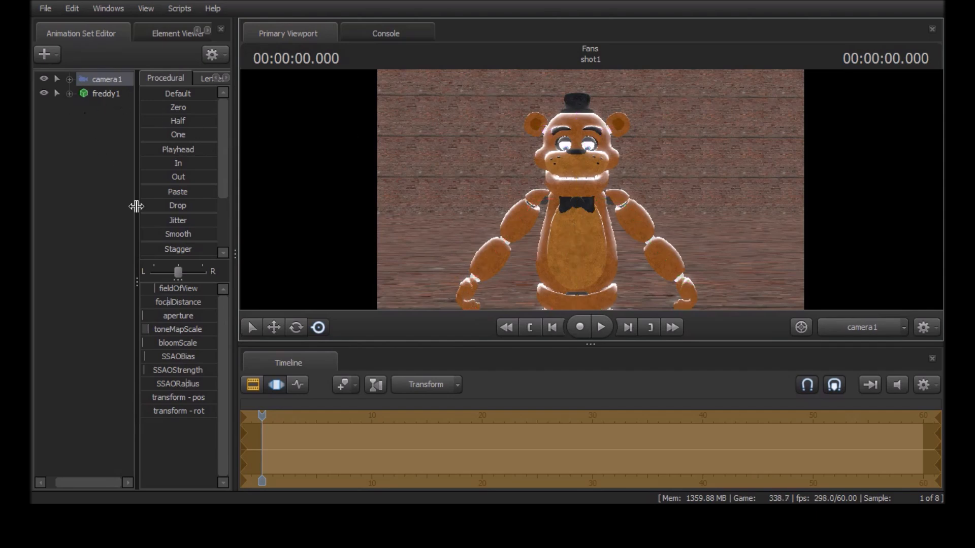
Step: Examine freddy1's Body and Arms bone groups, selecting the pelvis, left forearm and right clavicle bones among others
click(69, 94)
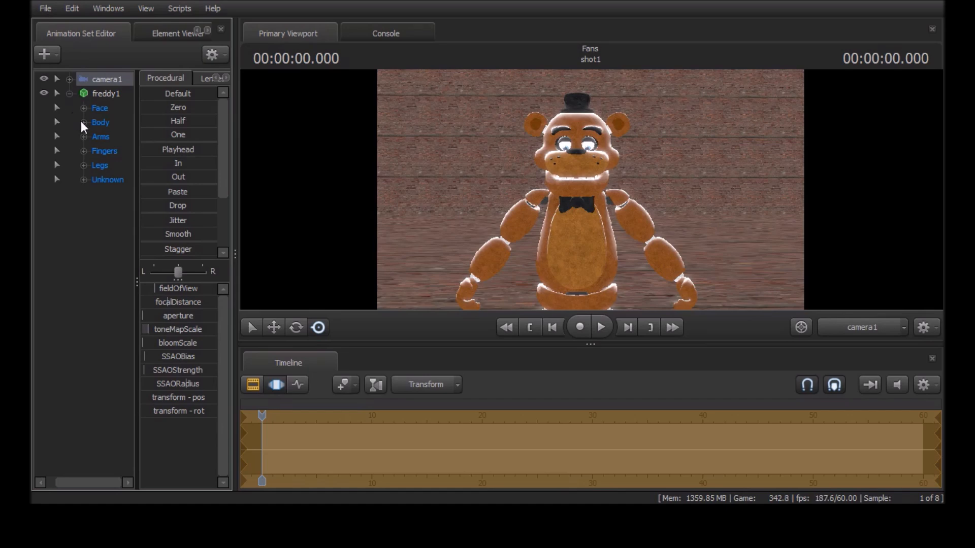
click(83, 123)
click(113, 151)
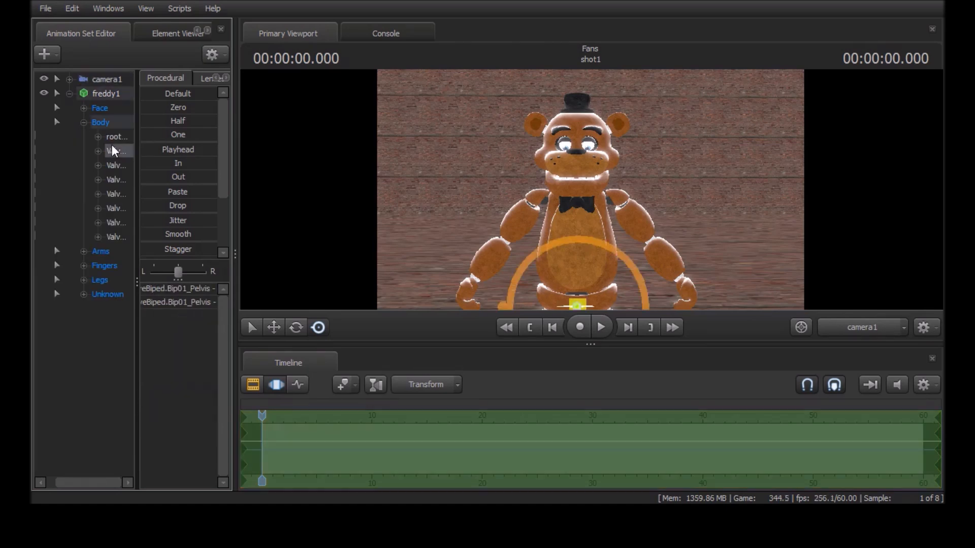
click(79, 122)
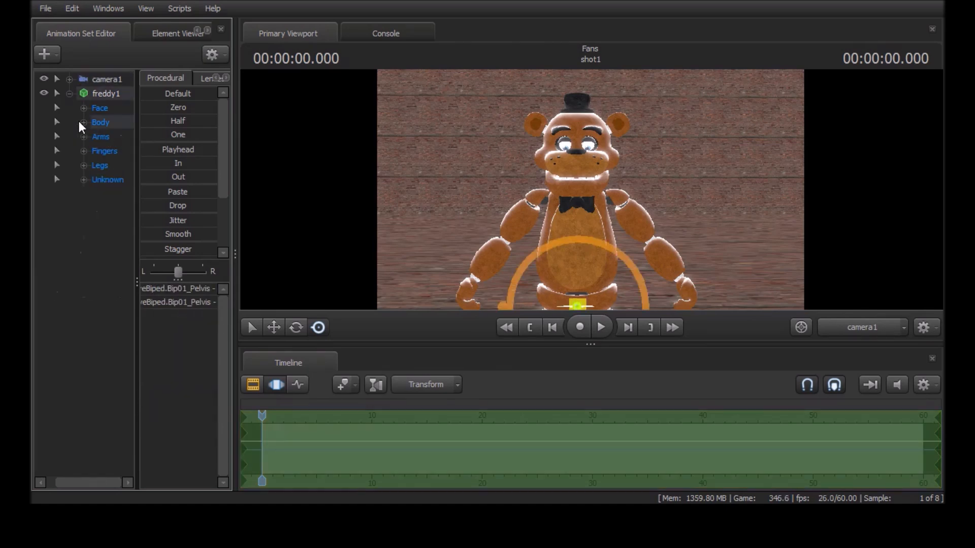
click(84, 137)
click(110, 180)
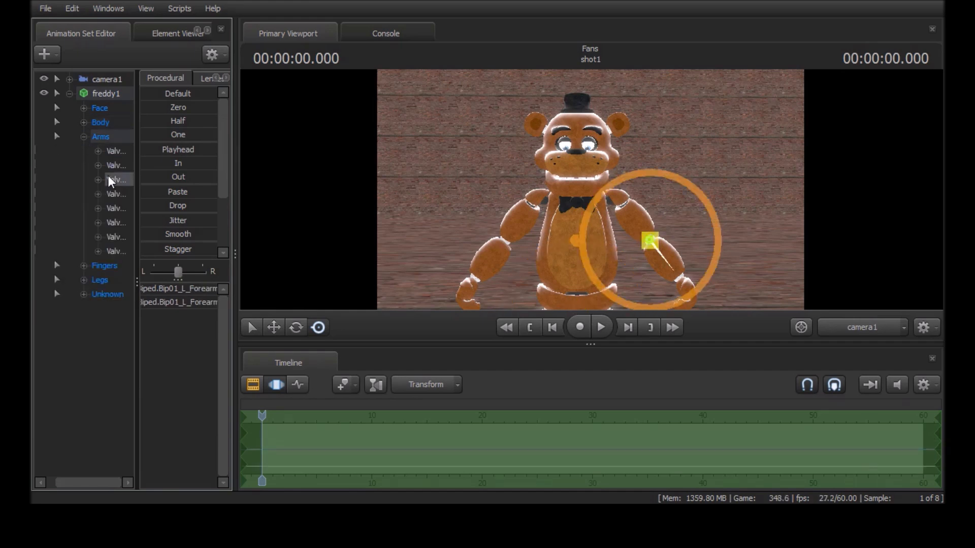
click(113, 165)
click(107, 211)
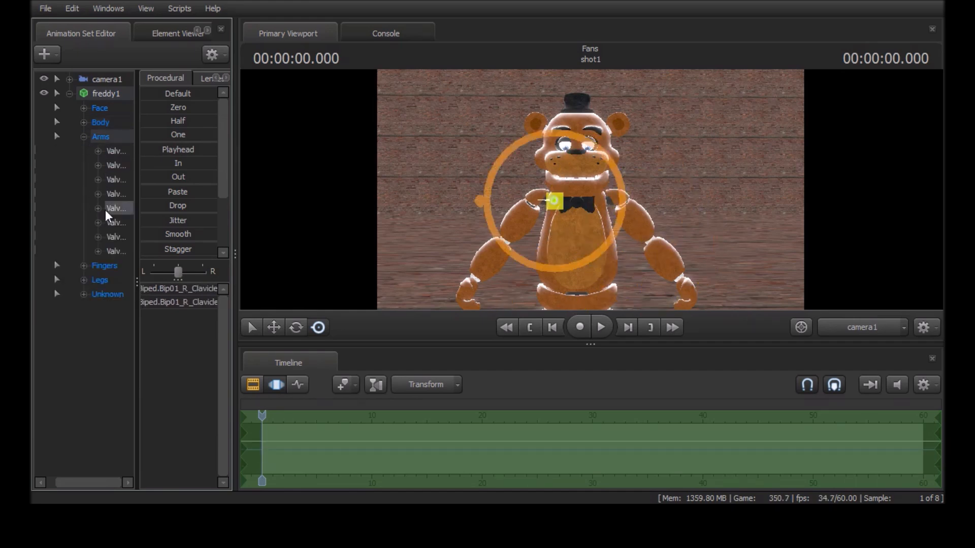
click(84, 137)
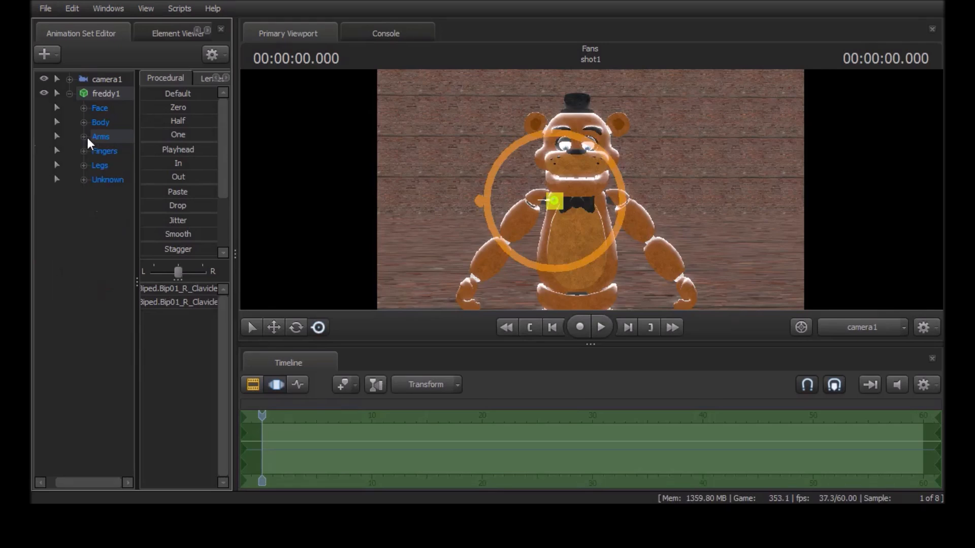
click(70, 91)
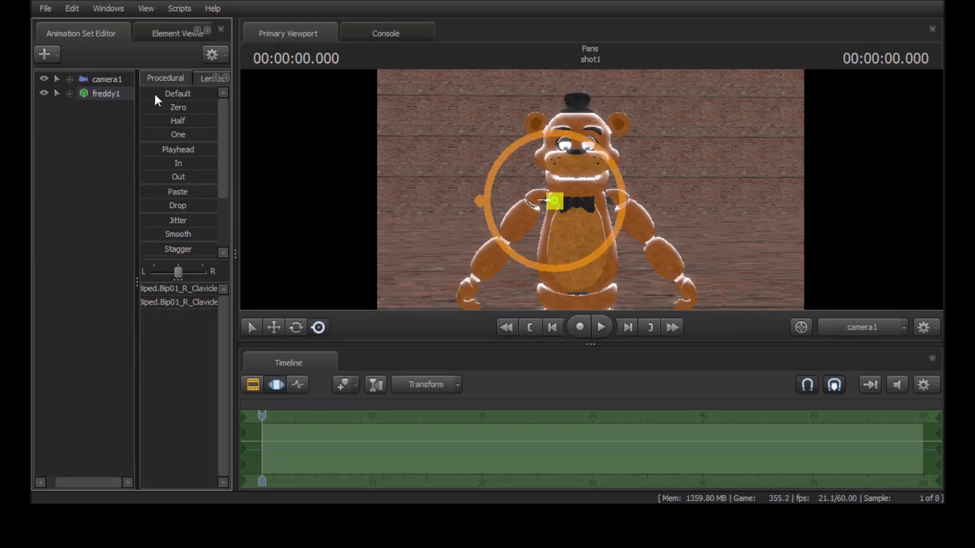
Step: Display freddy1's skeleton in the viewport and pick the right clavicle and a spine bone directly on the model
click(461, 186)
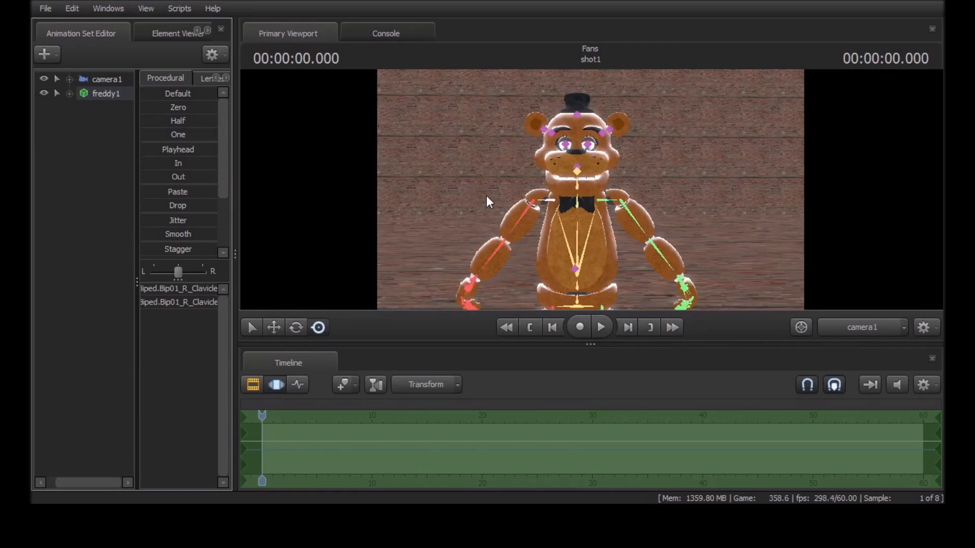
key(ctrl)
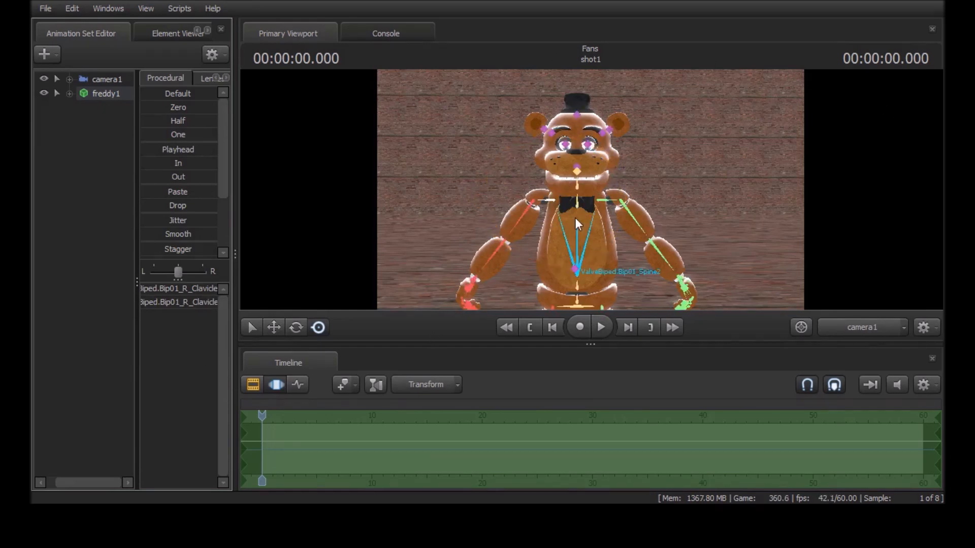
ctrl+click(547, 198)
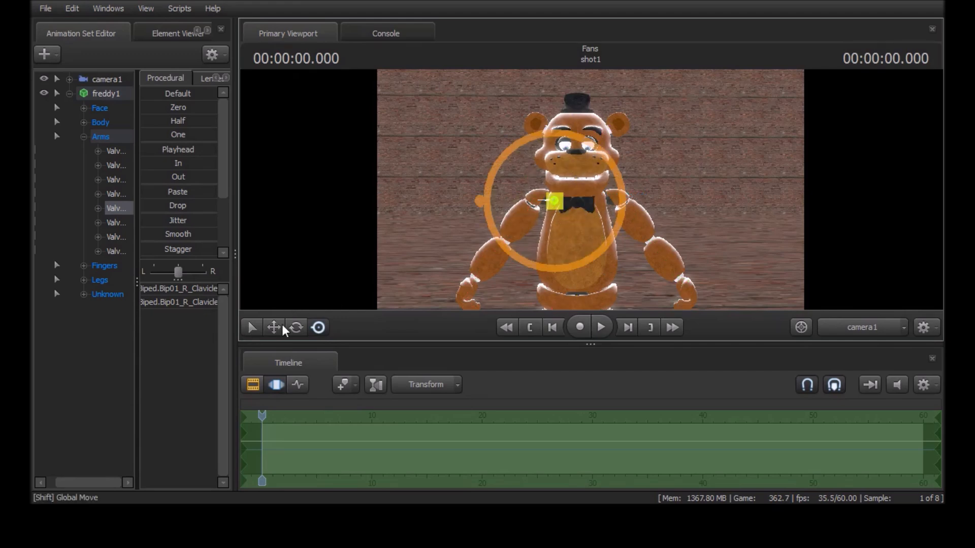
key(ctrl)
ctrl+click(580, 240)
Step: Select freddy1's right upper arm bone in the viewport and rotate the arm inward toward the body
key(ctrl)
ctrl+click(503, 234)
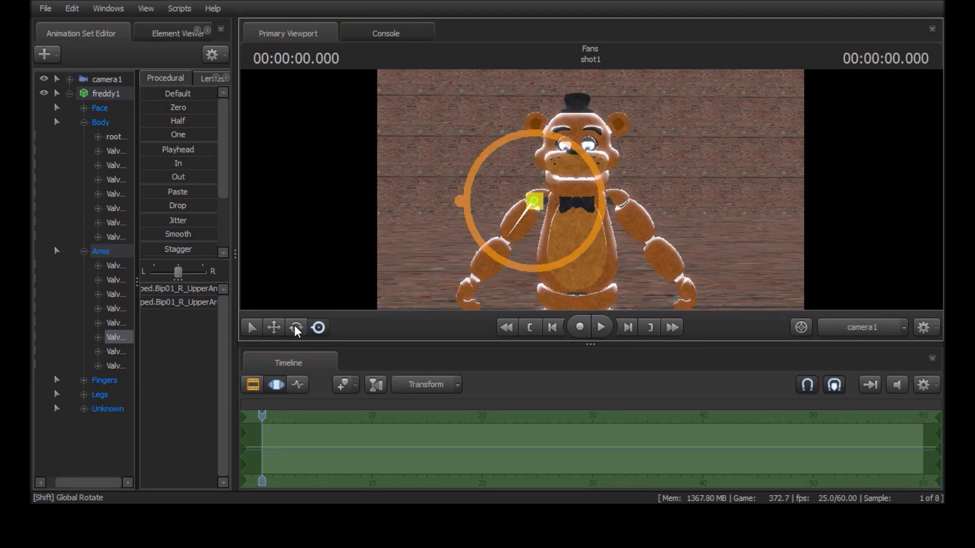
click(296, 328)
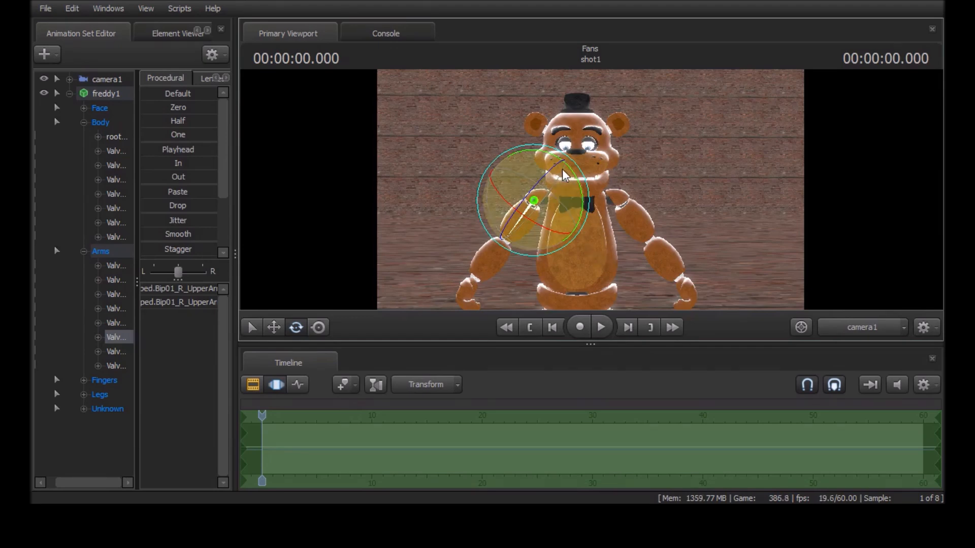
drag(572, 189, 581, 158)
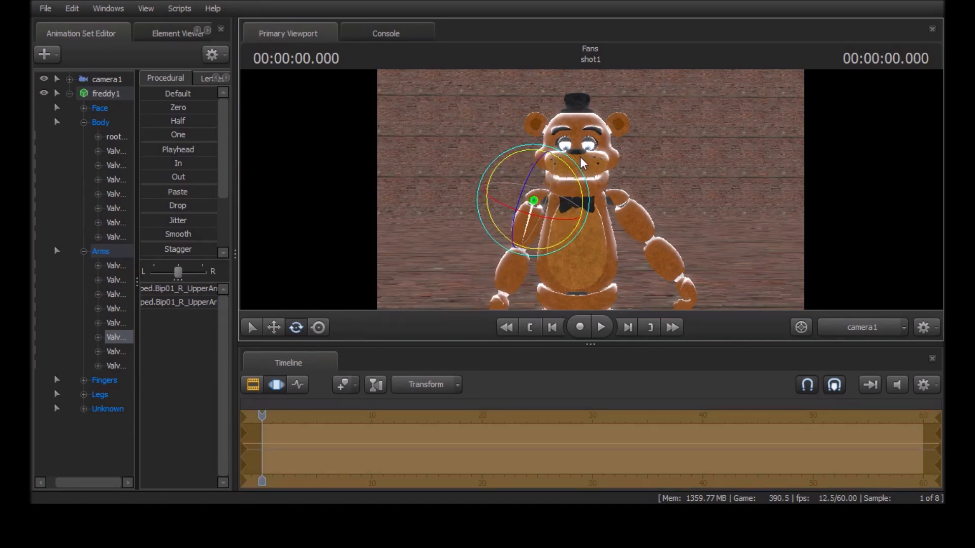
Step: Select freddy1's left upper arm bone and rotate the arm inward toward the body to match the other arm
ctrl+click(628, 203)
drag(576, 180, 588, 161)
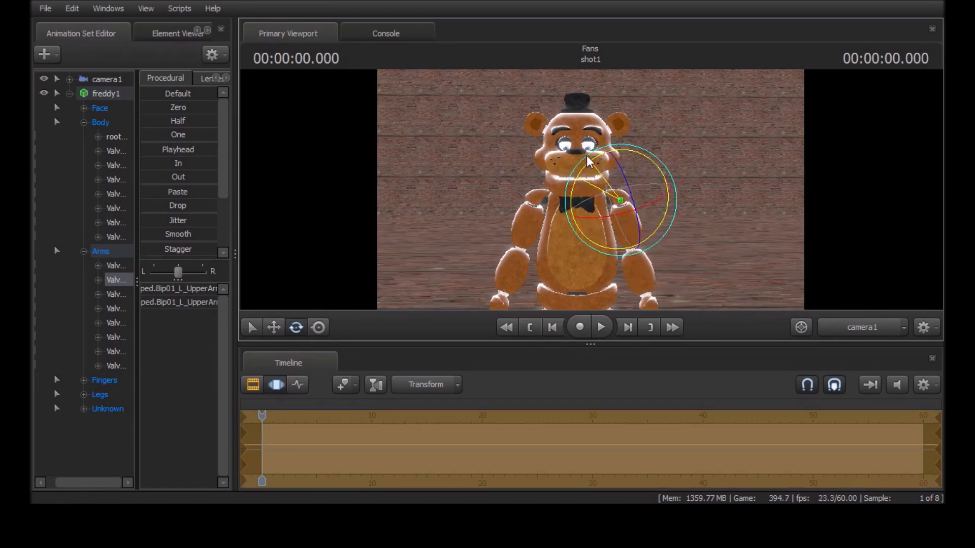
key(w)
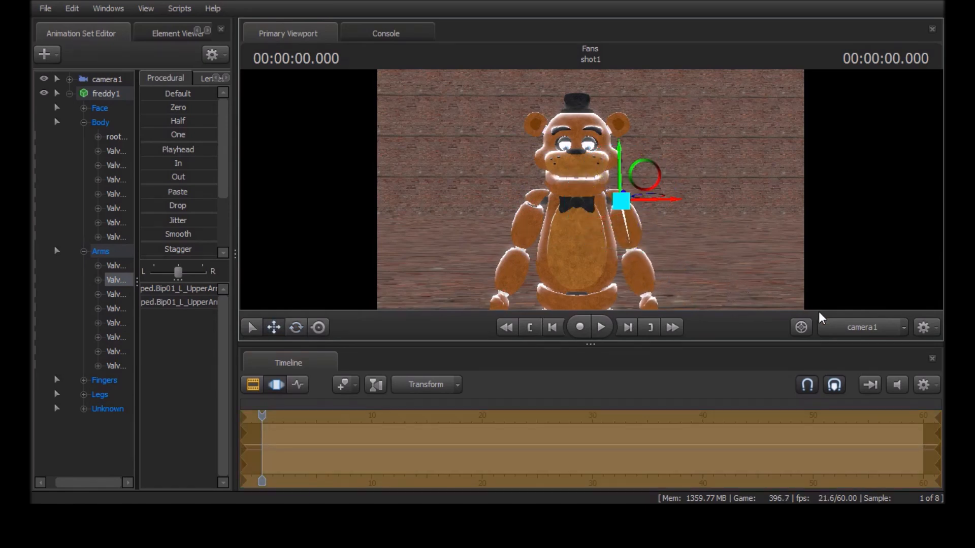
Step: Switch the viewport to the Work Camera and examine freddy1's head and face at different distances
click(845, 327)
drag(794, 283, 711, 229)
scroll(589, 193, up, 5)
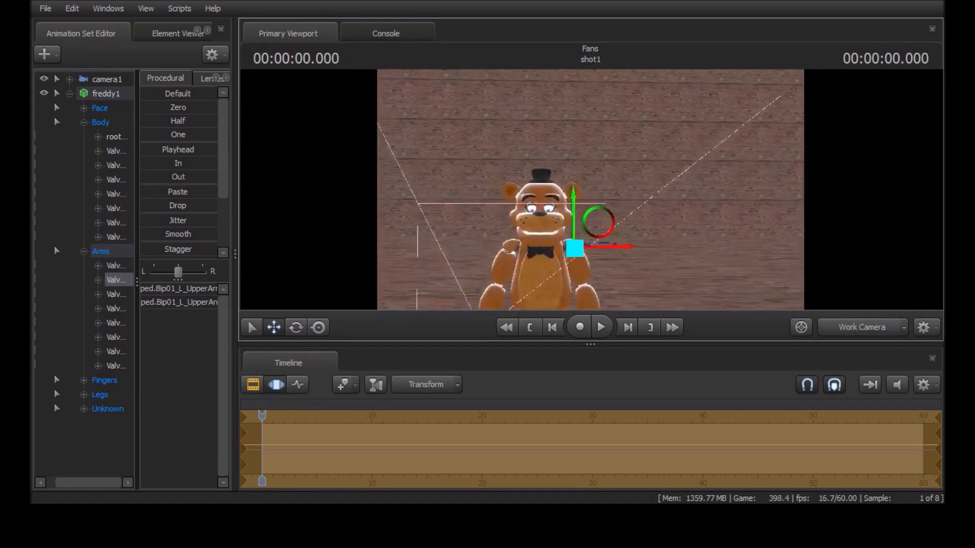
scroll(589, 193, down, 5)
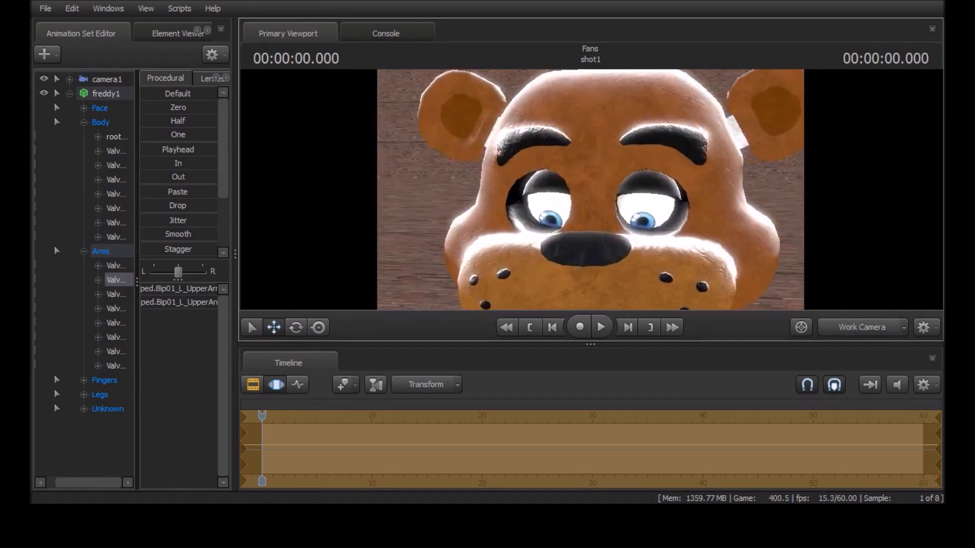
drag(589, 192, 589, 172)
scroll(589, 193, up, 5)
scroll(589, 193, down, 5)
scroll(589, 193, up, 4)
scroll(589, 192, down, 5)
scroll(589, 193, up, 3)
scroll(589, 193, down, 5)
scroll(589, 193, up, 3)
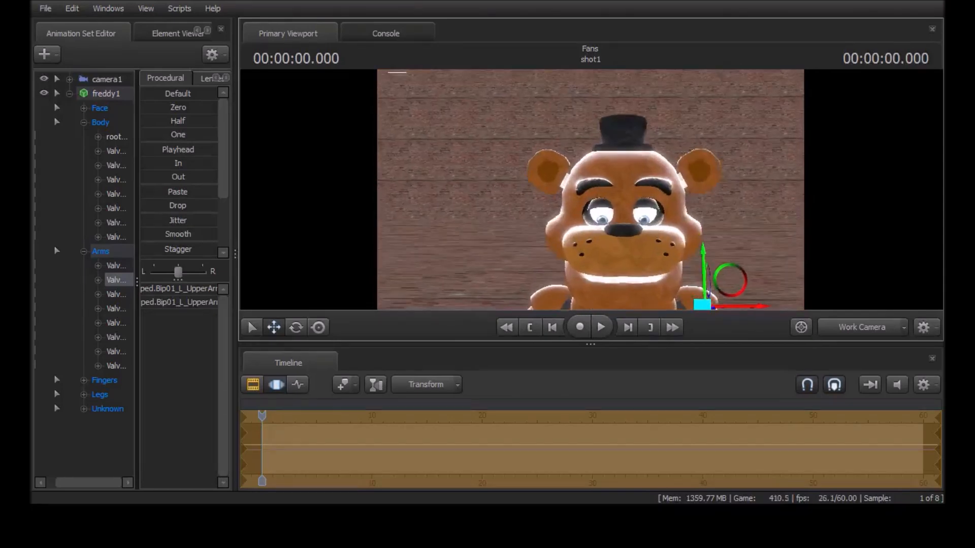
scroll(589, 193, up, 2)
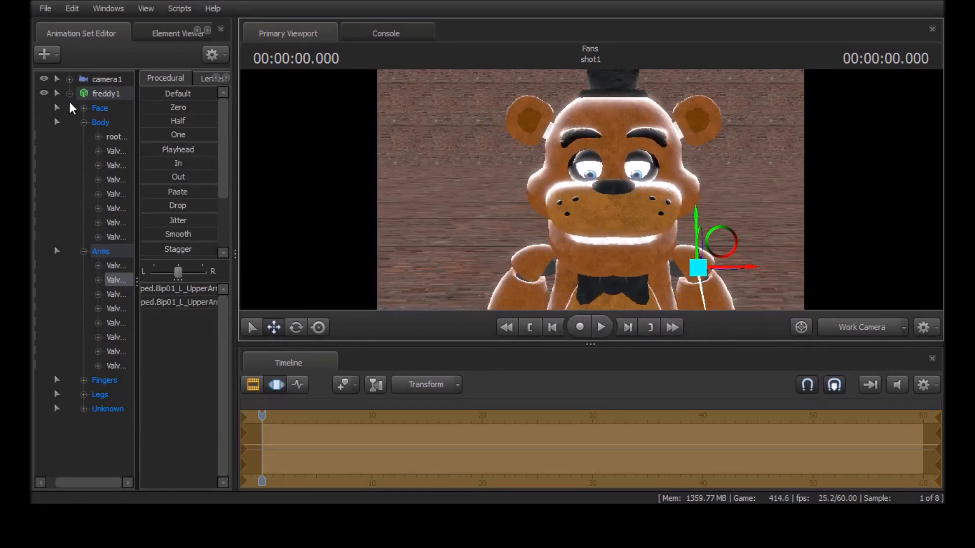
Step: Select freddy1's Face controls and raise the eyes with eyes_updown so they look straight ahead
click(97, 109)
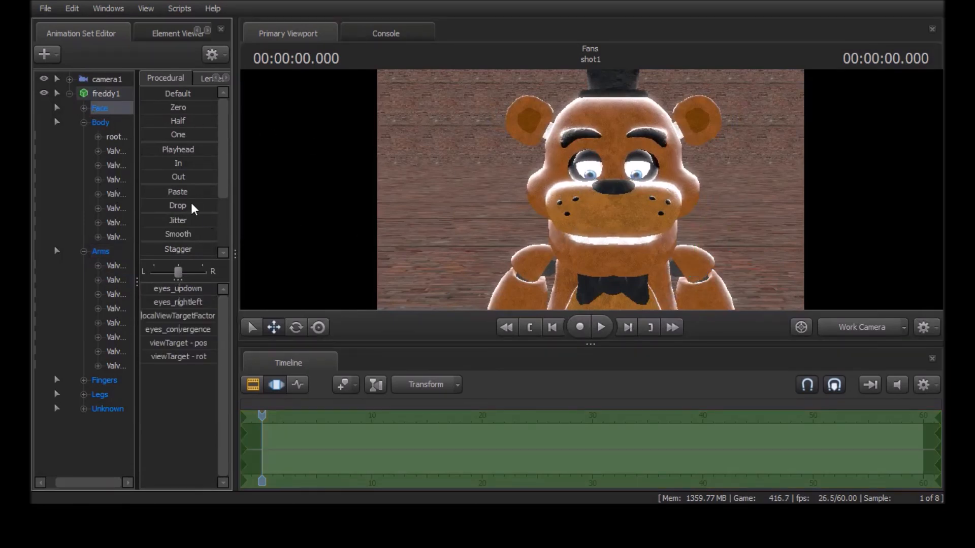
drag(590, 178, 385, 253)
click(296, 327)
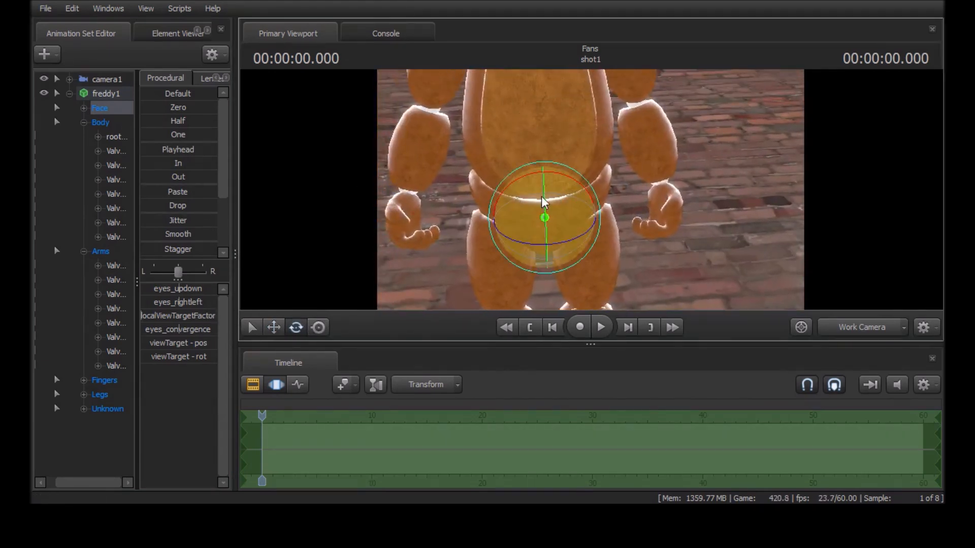
click(544, 229)
drag(543, 226, 552, 189)
drag(699, 282, 671, 201)
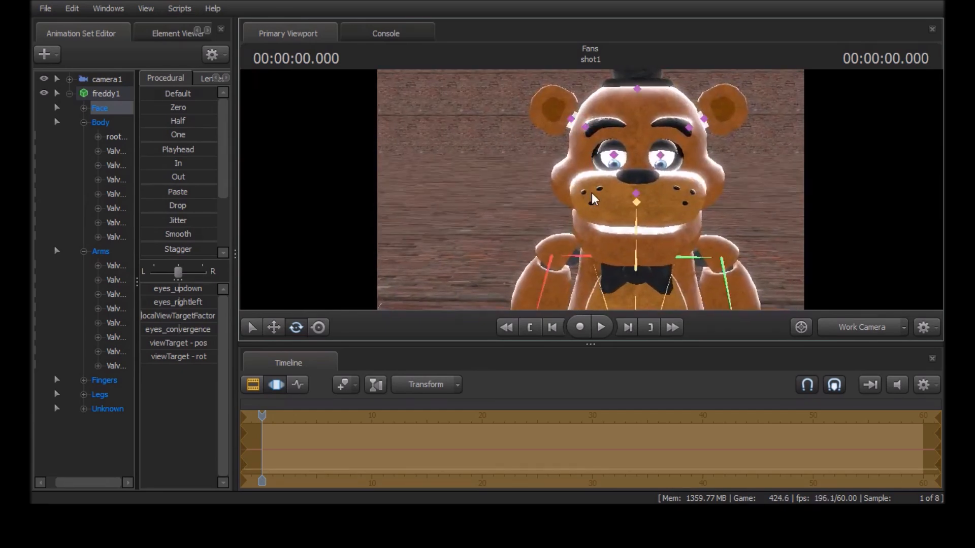
click(373, 220)
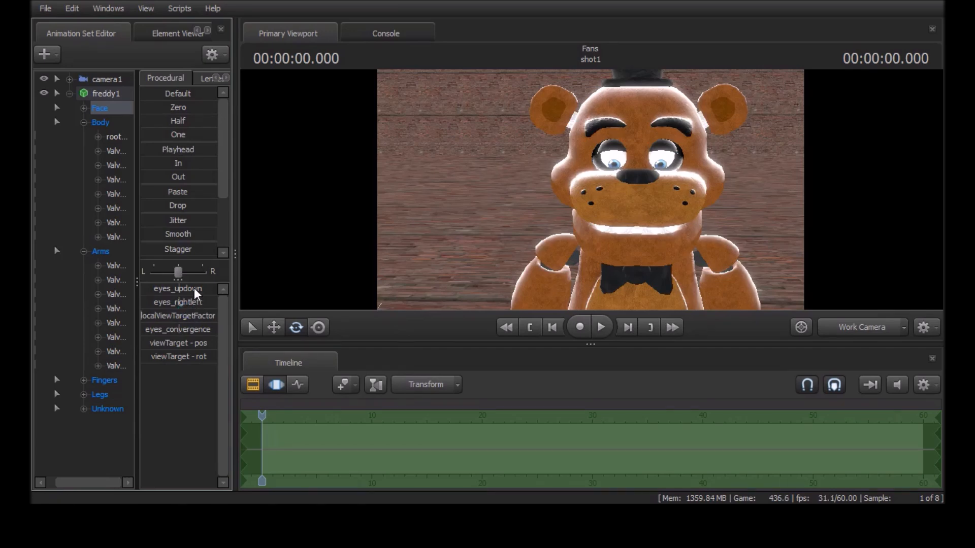
drag(197, 289, 183, 290)
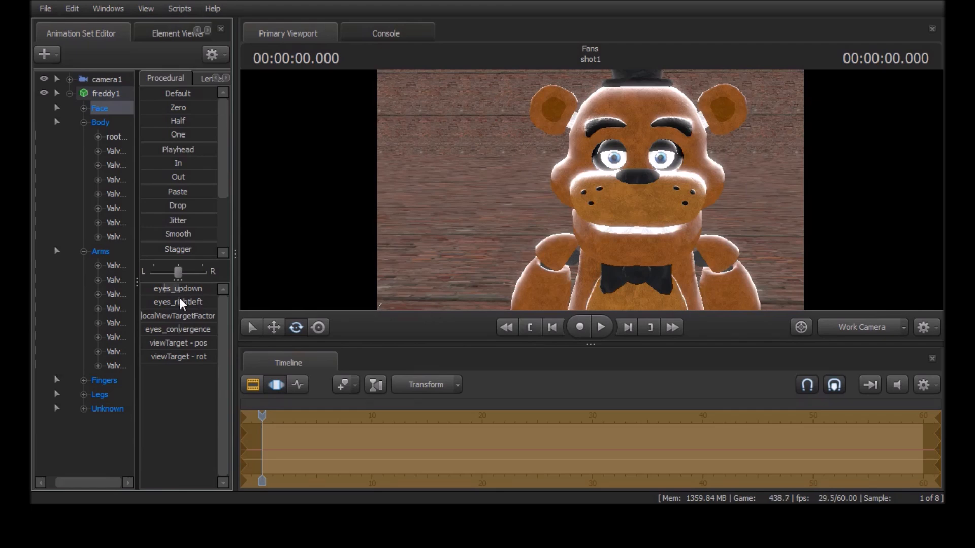
Step: Return the viewport to camera1 and collapse freddy1's control groups
click(107, 95)
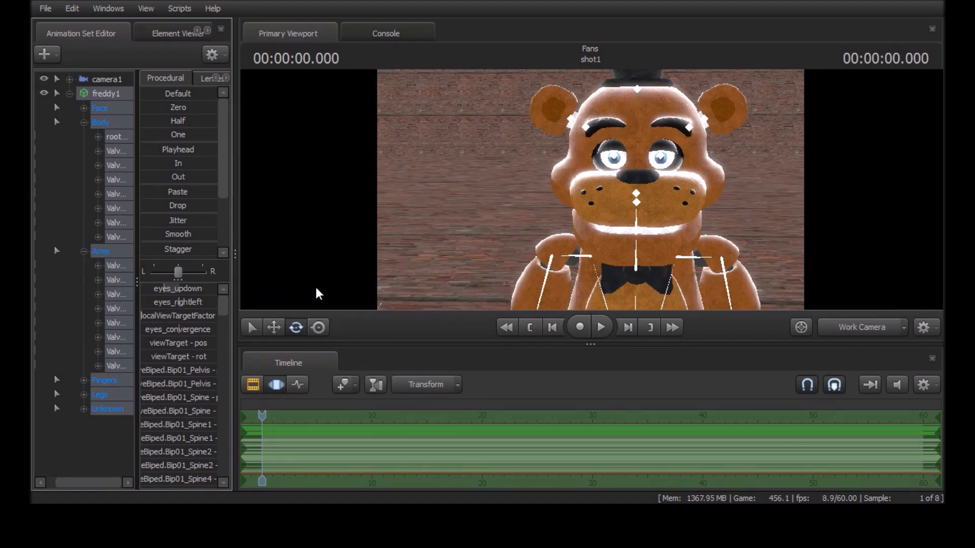
click(857, 335)
click(71, 447)
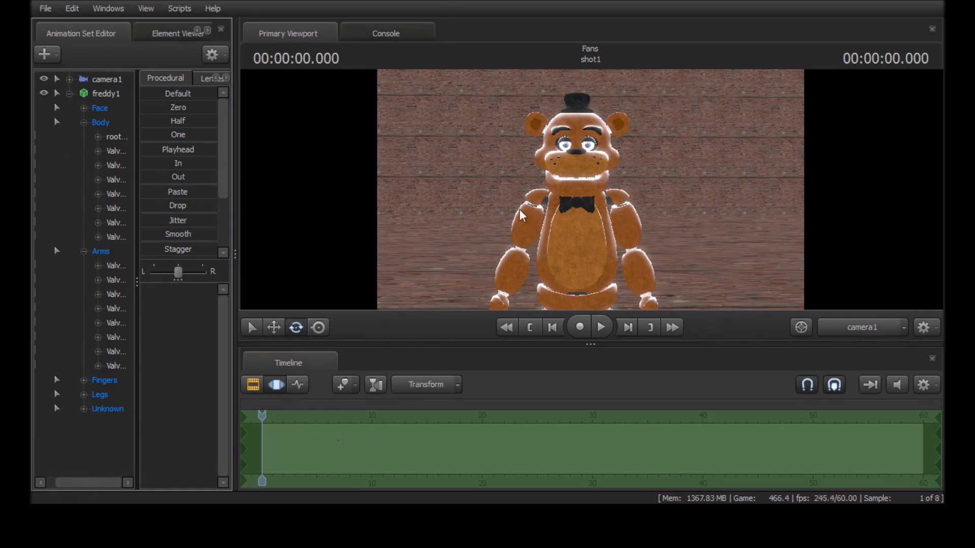
click(69, 95)
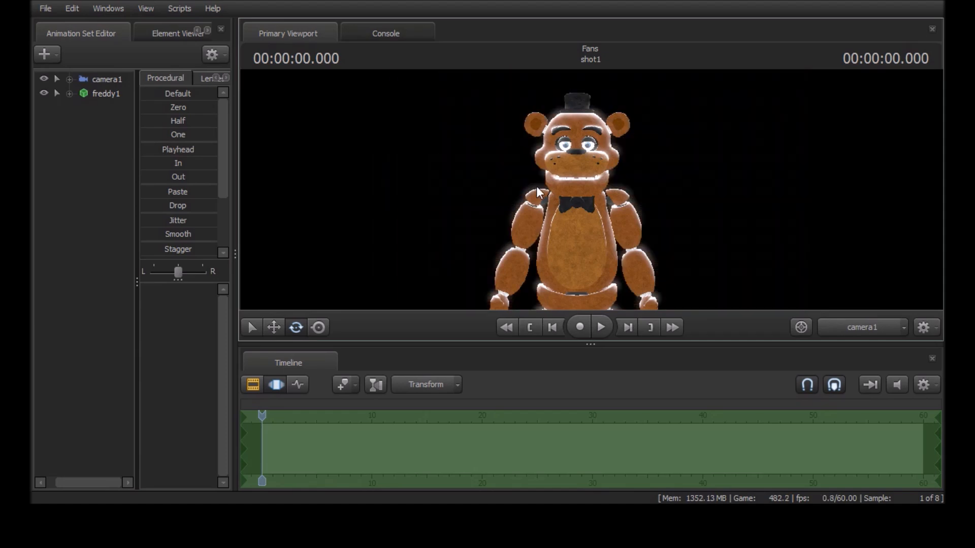
Step: Add a first light to the darkened shot so that it shines on freddy1
click(871, 329)
click(871, 321)
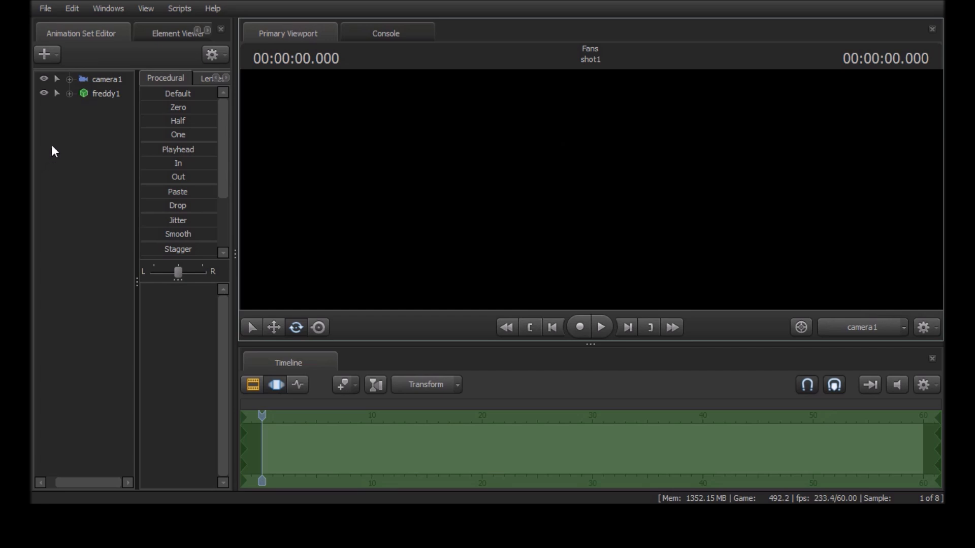
click(69, 132)
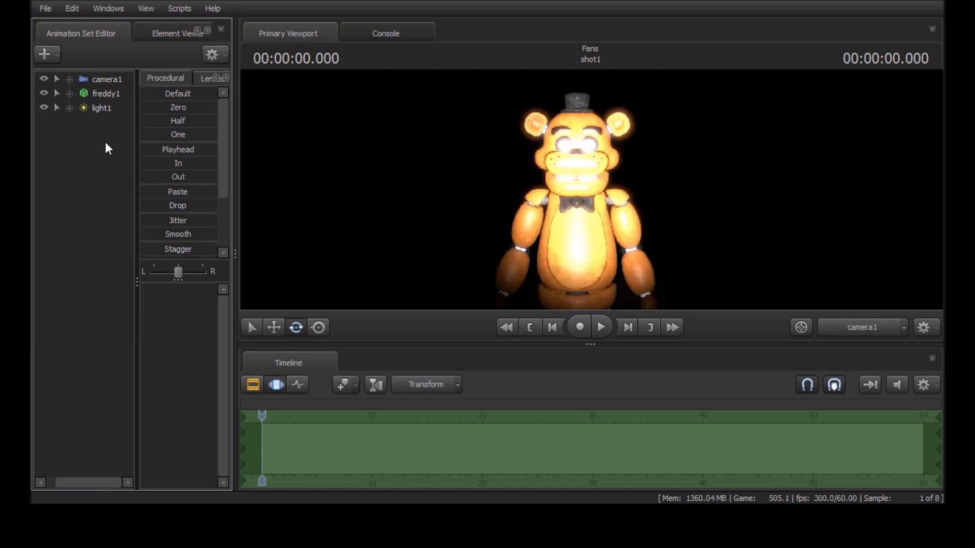
Step: Look through light1, reposition it farther back, above and to one side of freddy1, and return to the camera1 view
double_click(102, 108)
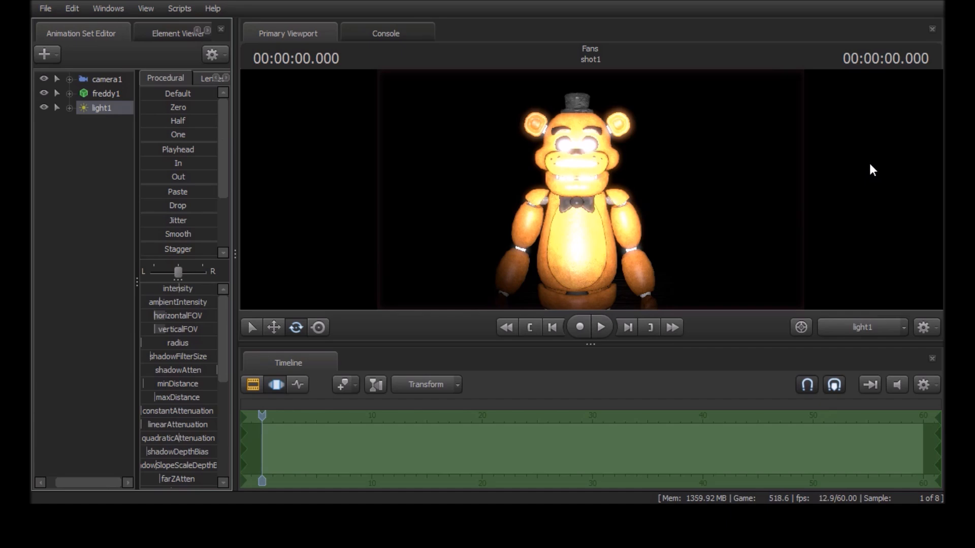
drag(857, 164, 762, 117)
key(s)
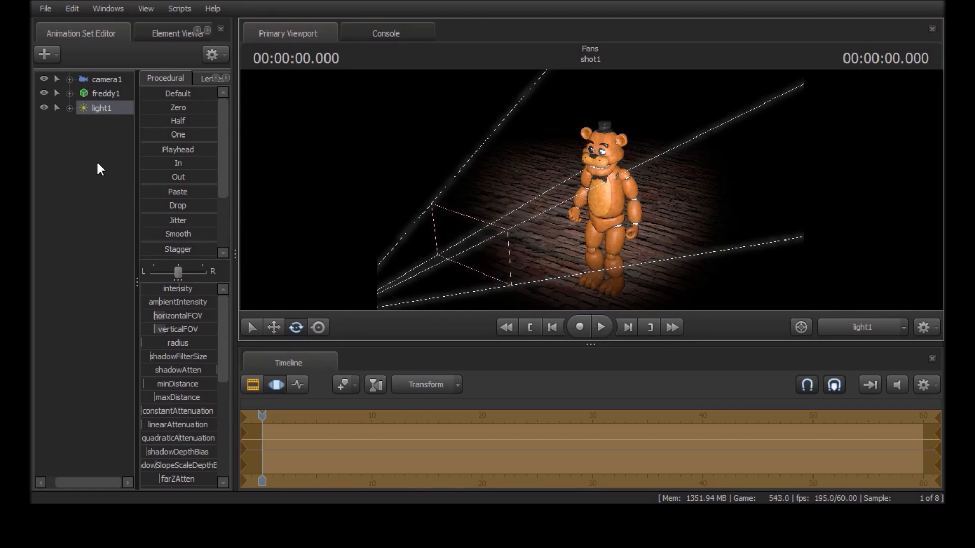
drag(94, 112, 334, 124)
mouse_move(579, 185)
mouse_down()
mouse_move(579, 214)
mouse_move(594, 213)
mouse_move(571, 186)
mouse_move(558, 201)
mouse_move(576, 223)
mouse_move(577, 186)
mouse_move(592, 186)
mouse_up()
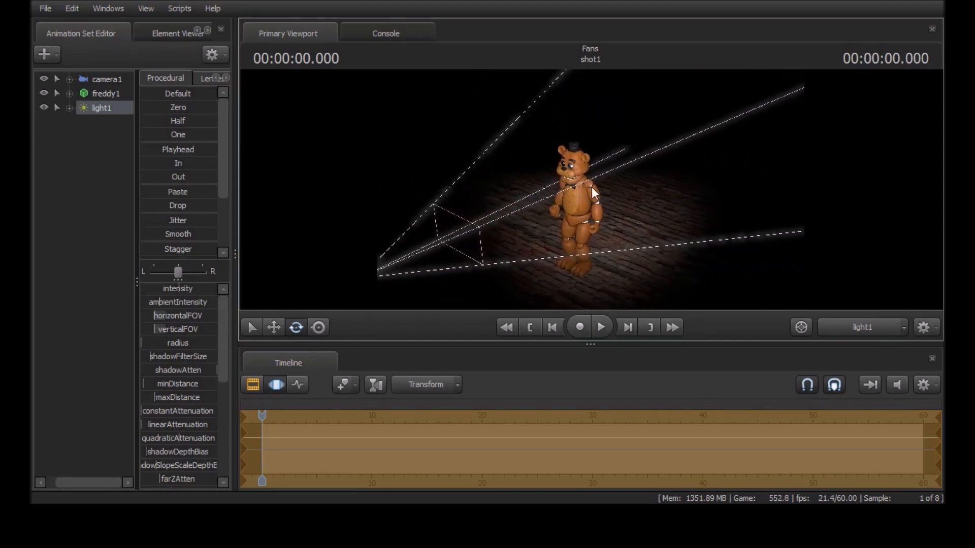
click(870, 334)
click(870, 335)
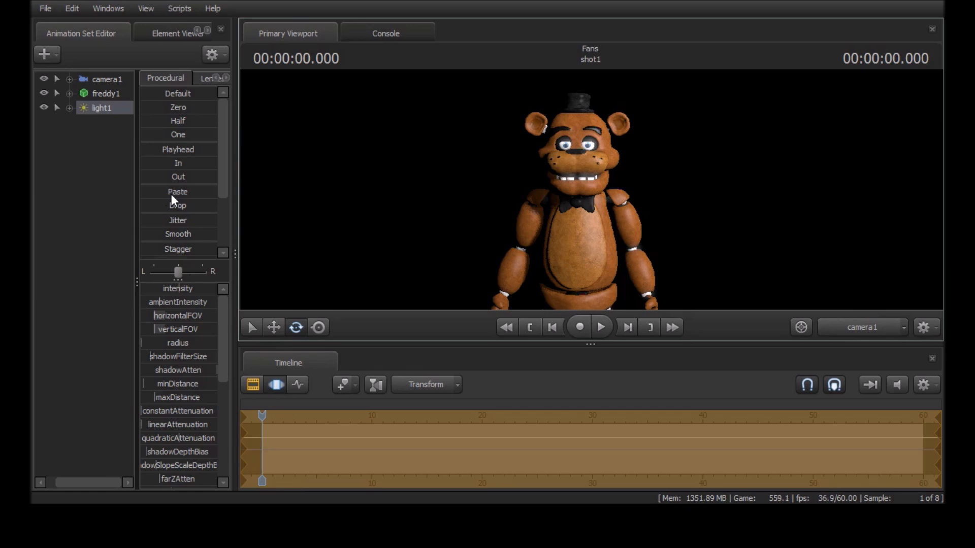
Step: Lower light1's intensity and preview the lit model in the Clip Editor
drag(192, 293, 178, 293)
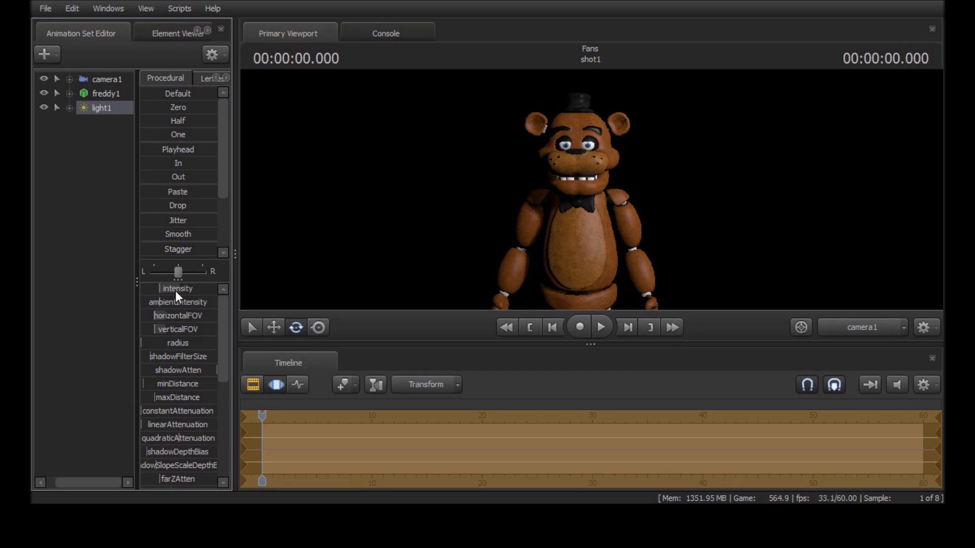
scroll(179, 308, down, 1)
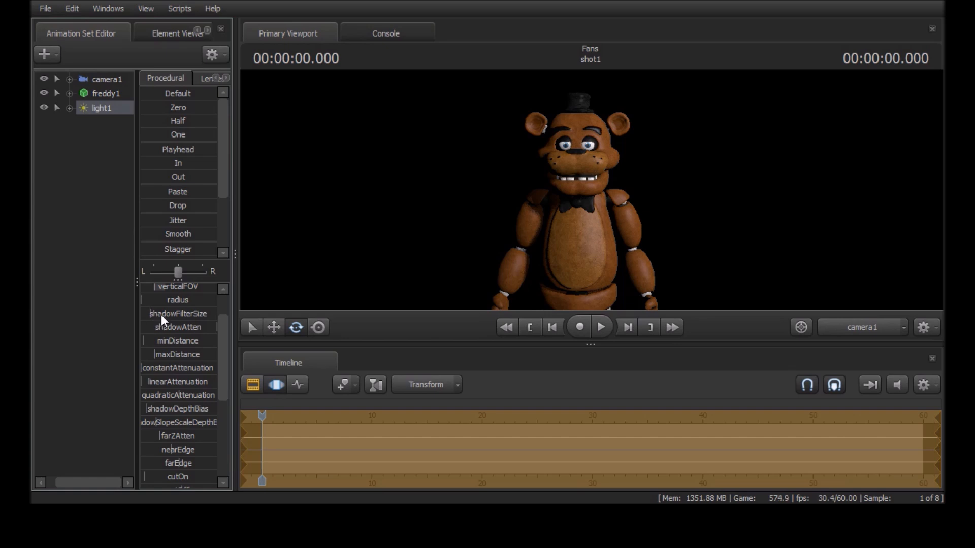
click(253, 379)
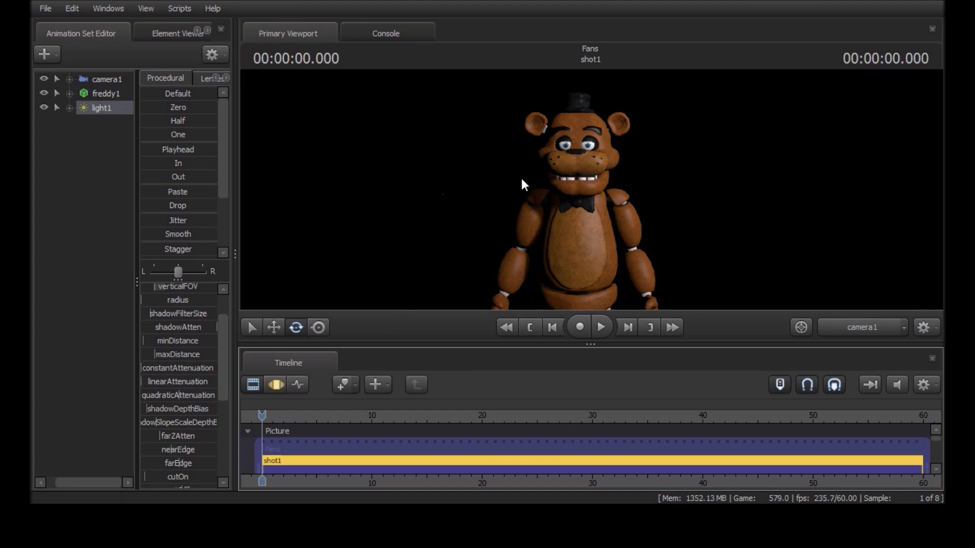
Step: Reduce light1's shadowFilterSize in the Motion Editor, comparing the shadows on freddy1 in the Clip Editor
click(276, 384)
click(174, 315)
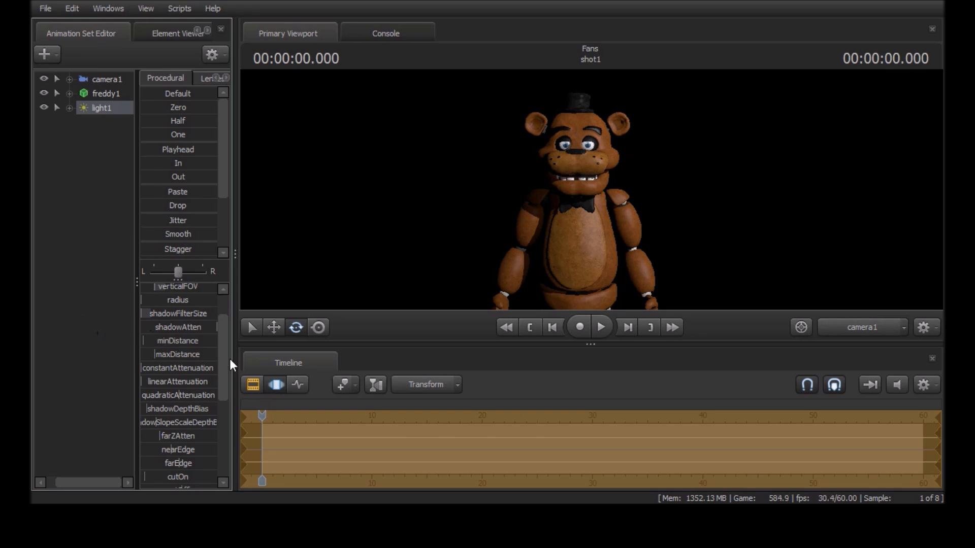
click(251, 381)
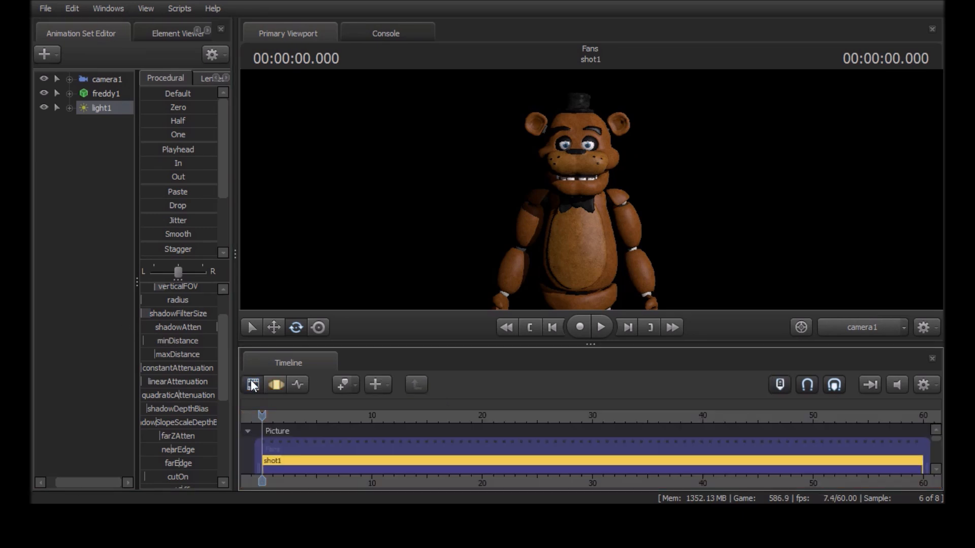
click(266, 381)
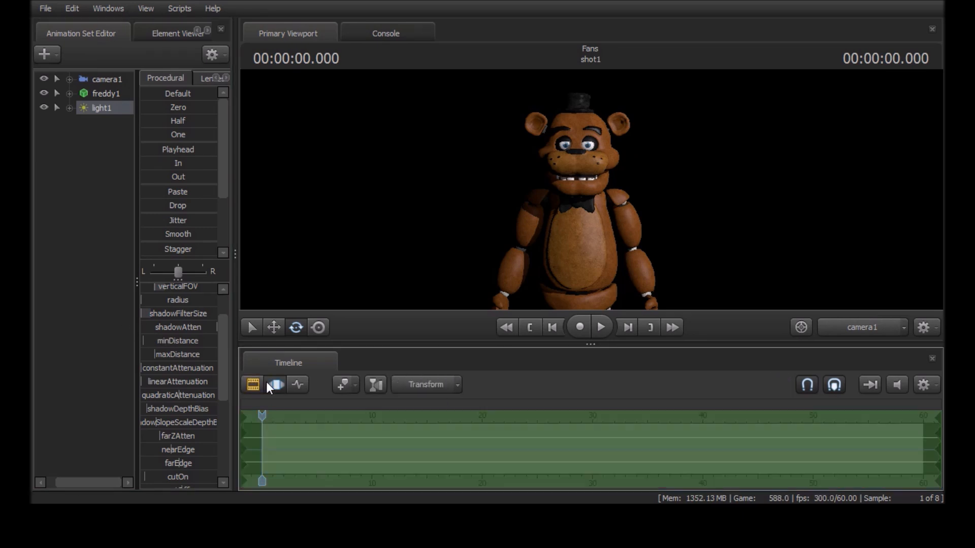
click(153, 315)
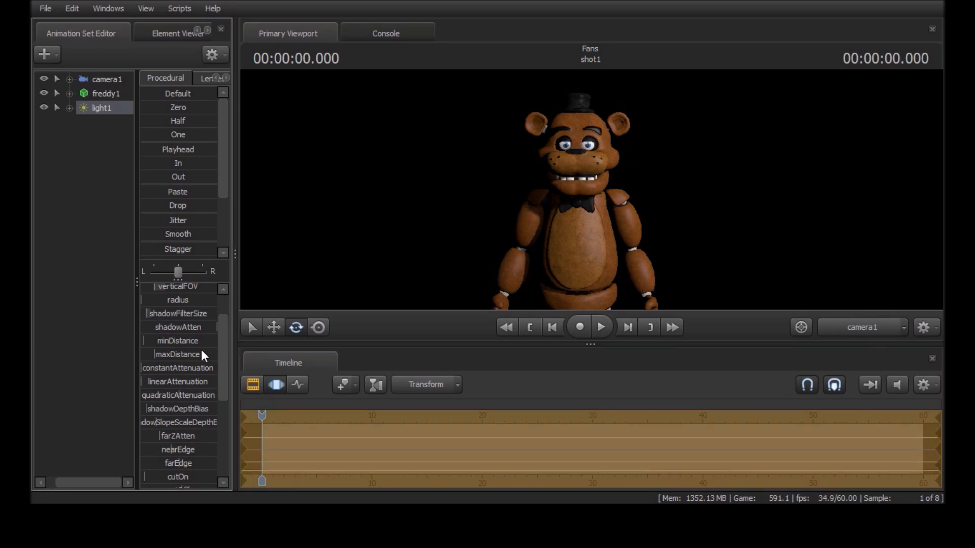
click(251, 384)
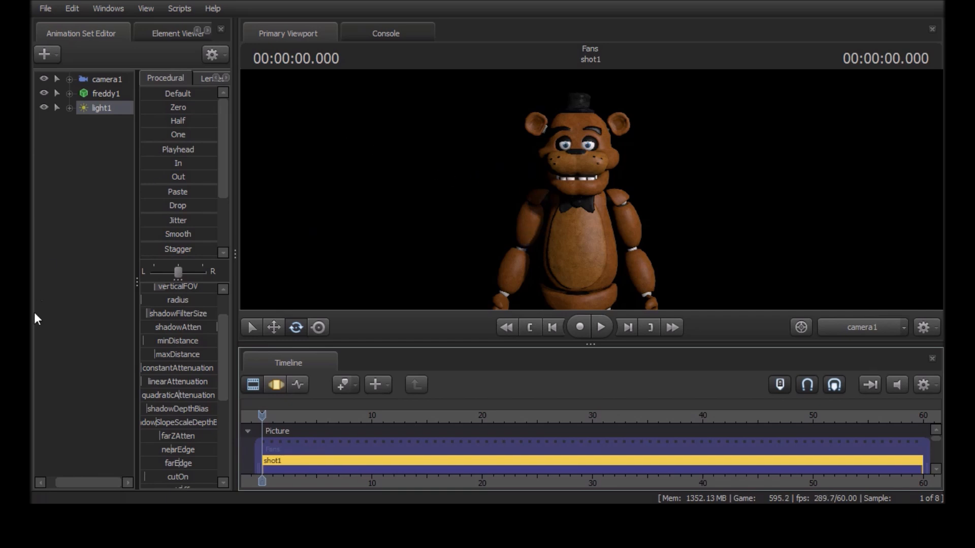
Step: Add a second light to the shot and look through light2 in the viewport
click(66, 174)
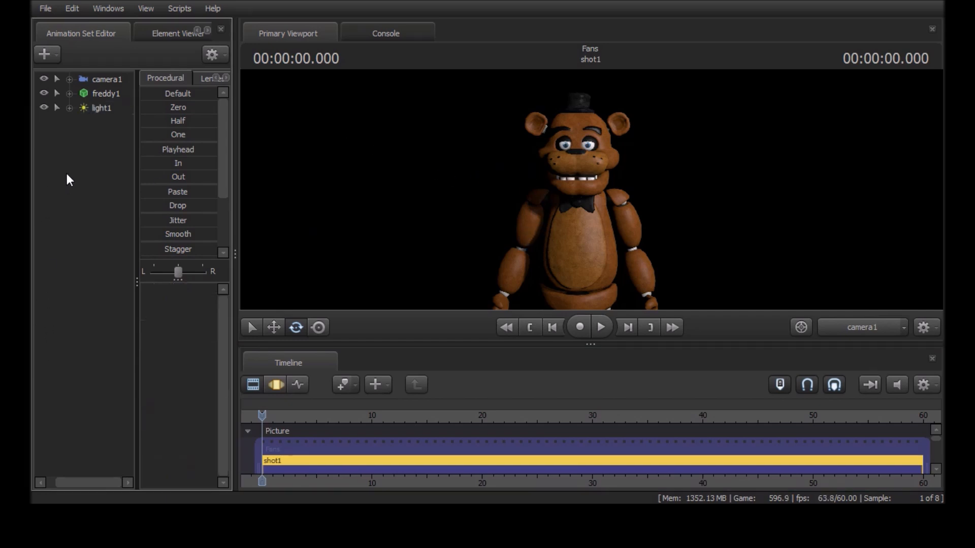
right_click(89, 182)
click(99, 195)
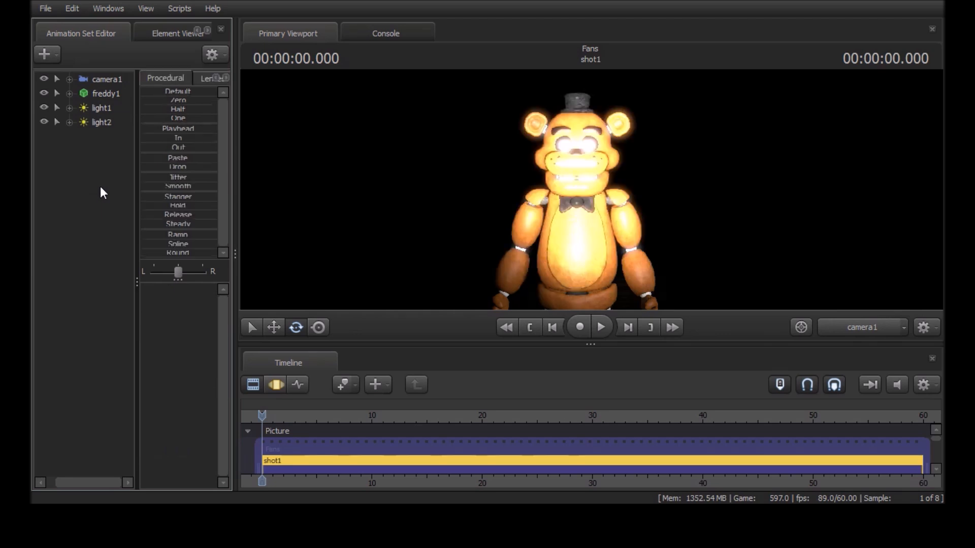
click(102, 123)
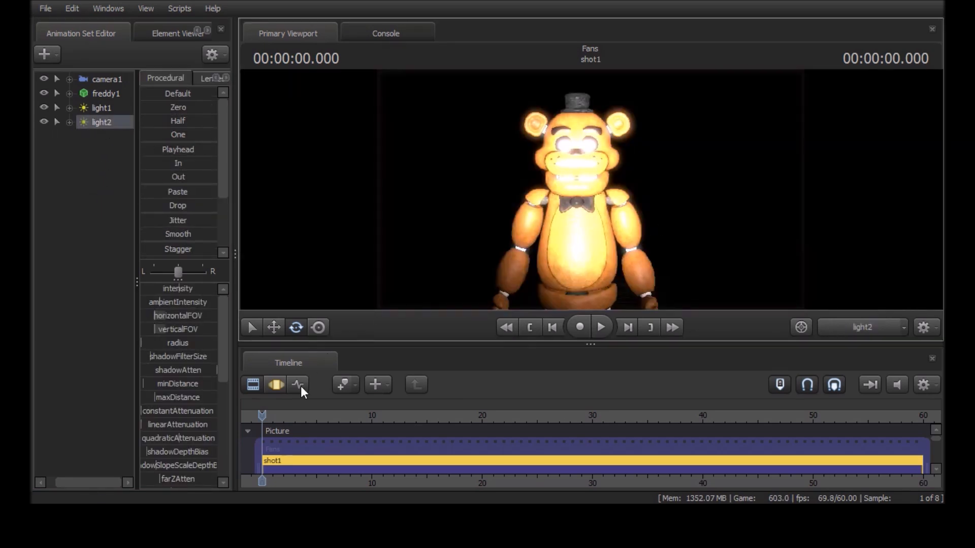
Step: Cycle the timeline through the Motion Editor, Clip Editor and Graph Editor modes to compare them
click(276, 385)
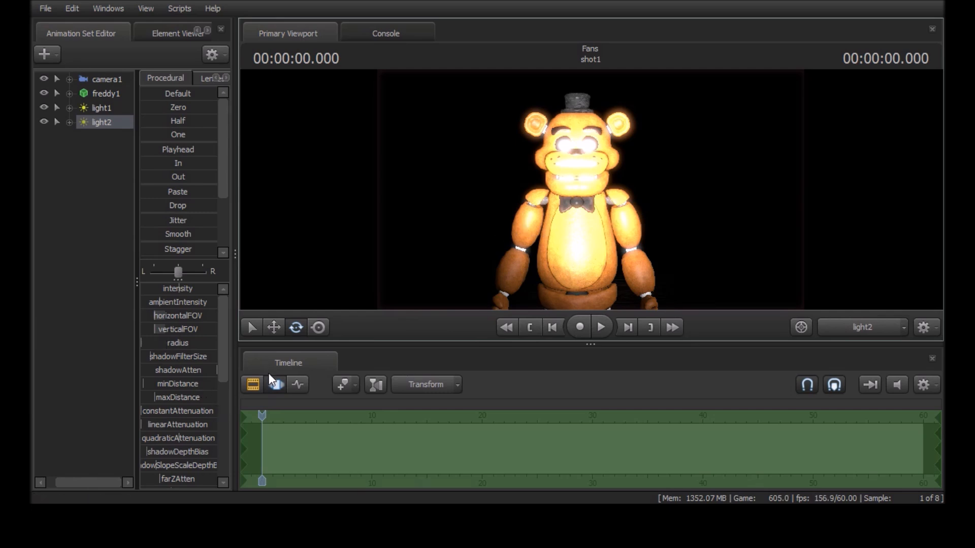
click(254, 382)
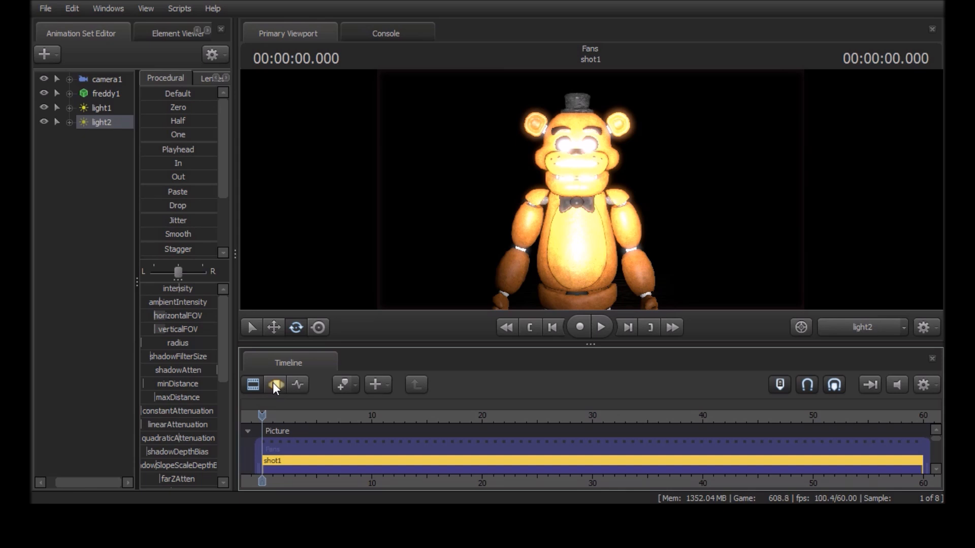
click(273, 384)
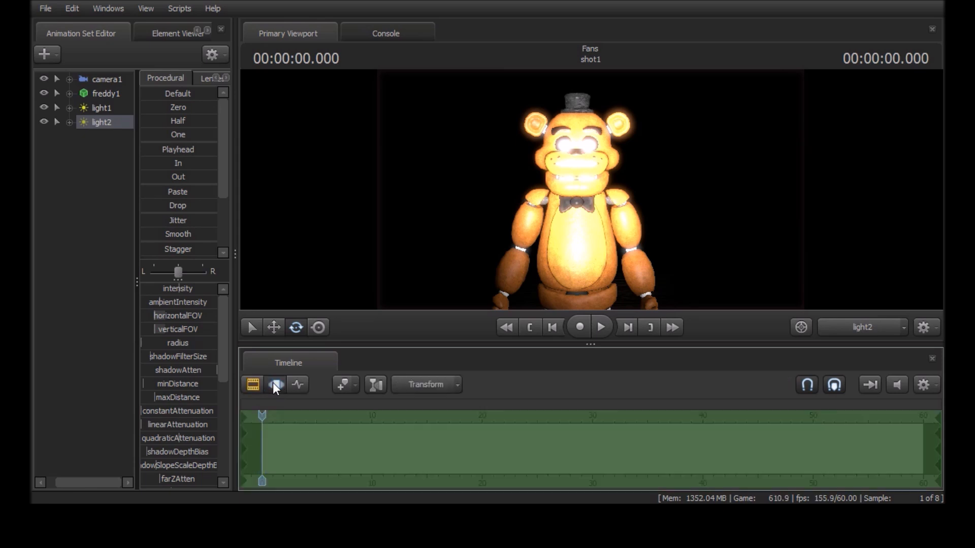
click(297, 385)
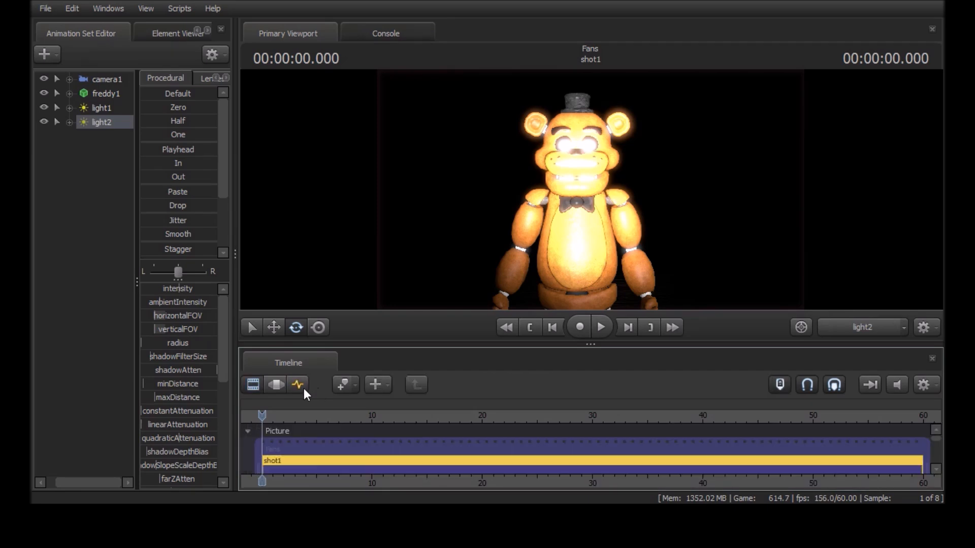
Step: In the Motion Editor, reposition and re-aim light2 to light freddy1 from the side and behind, and return the viewport to camera1
click(278, 386)
key(Tab)
key(Tab)
drag(617, 233, 715, 197)
key(s)
key(w)
key(s)
key(s)
key(a)
key(w)
drag(632, 197, 632, 215)
key(w)
click(858, 329)
click(857, 331)
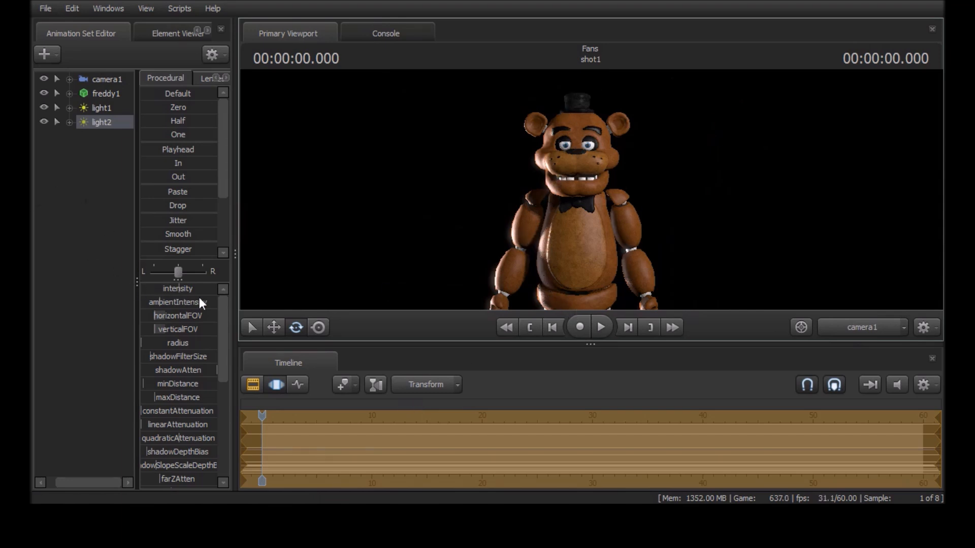
Step: Lower light2's intensity and shadowFilterSize, and adjust its shadowDepthBias
mouse_move(194, 288)
mouse_down()
mouse_move(167, 288)
mouse_move(177, 288)
mouse_up()
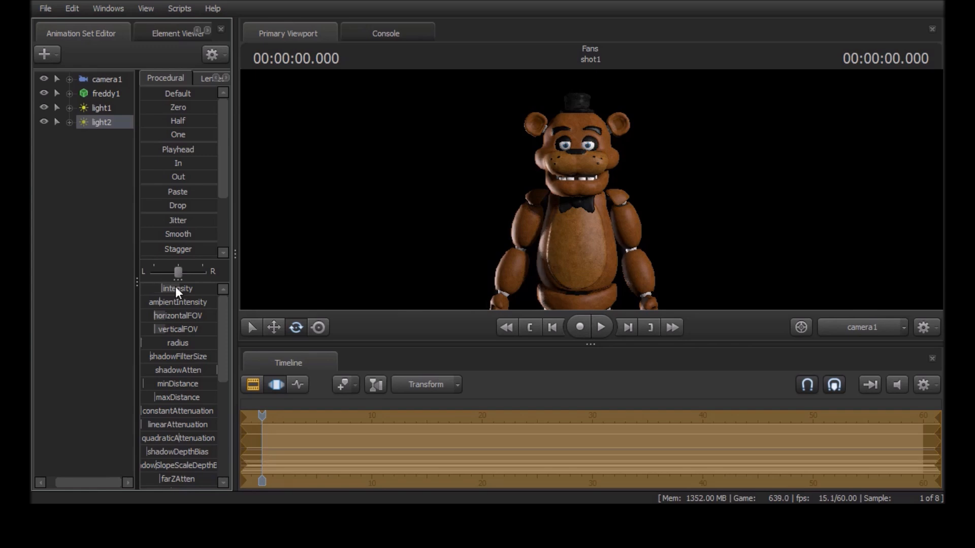
drag(165, 356, 162, 356)
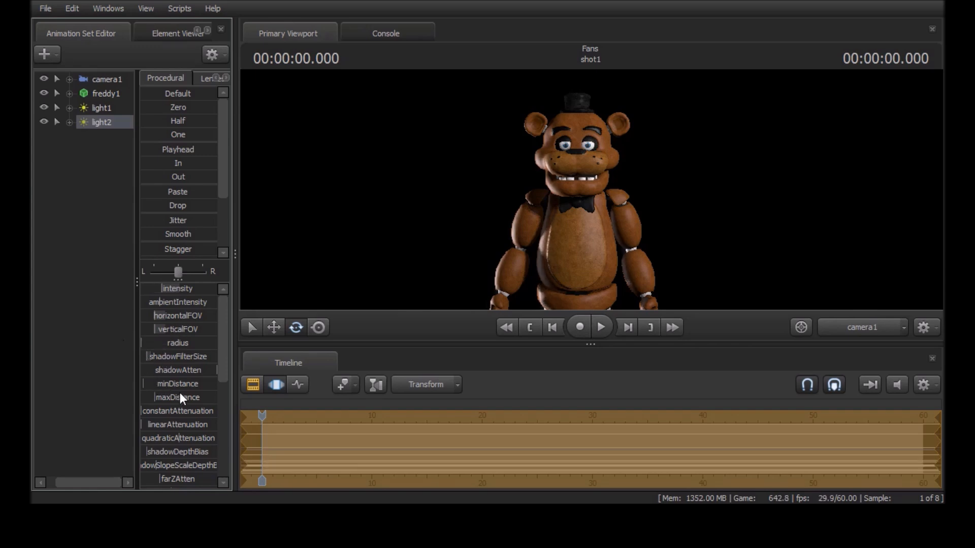
scroll(198, 400, down, 1)
mouse_move(189, 405)
mouse_down()
mouse_move(204, 405)
mouse_move(187, 405)
mouse_move(202, 405)
mouse_move(196, 414)
mouse_move(207, 399)
mouse_up()
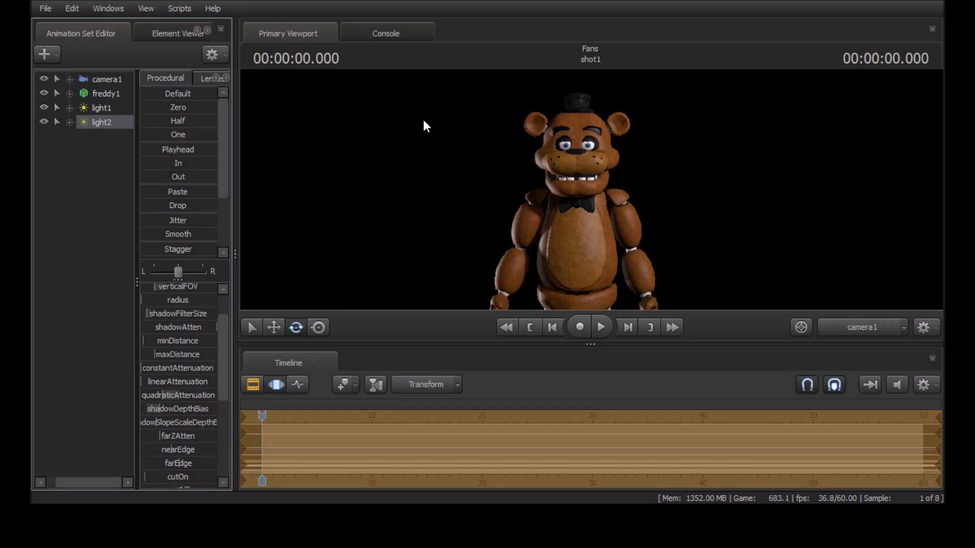
Step: Try a yellow tint on light2 by lowering its color_blue value almost to zero
scroll(173, 366, down, 4)
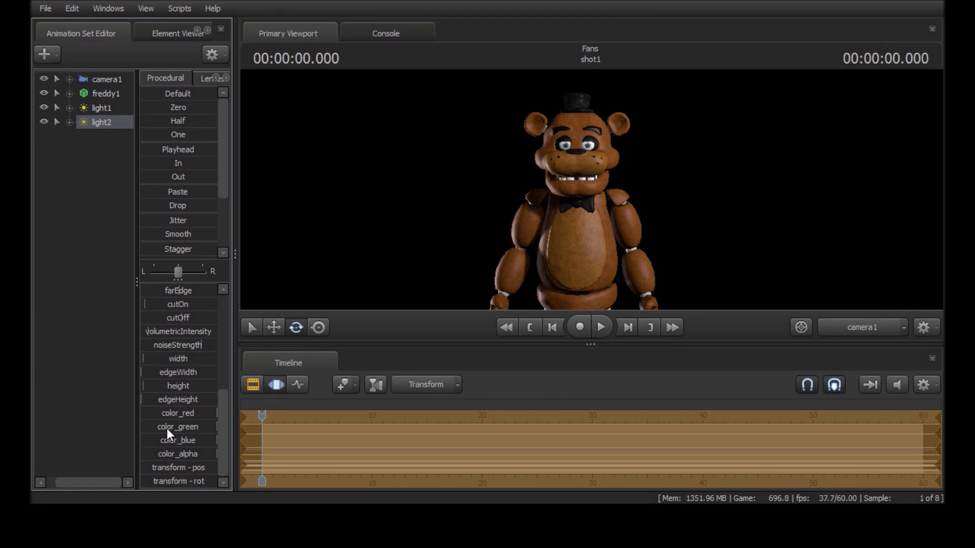
drag(203, 440, 147, 439)
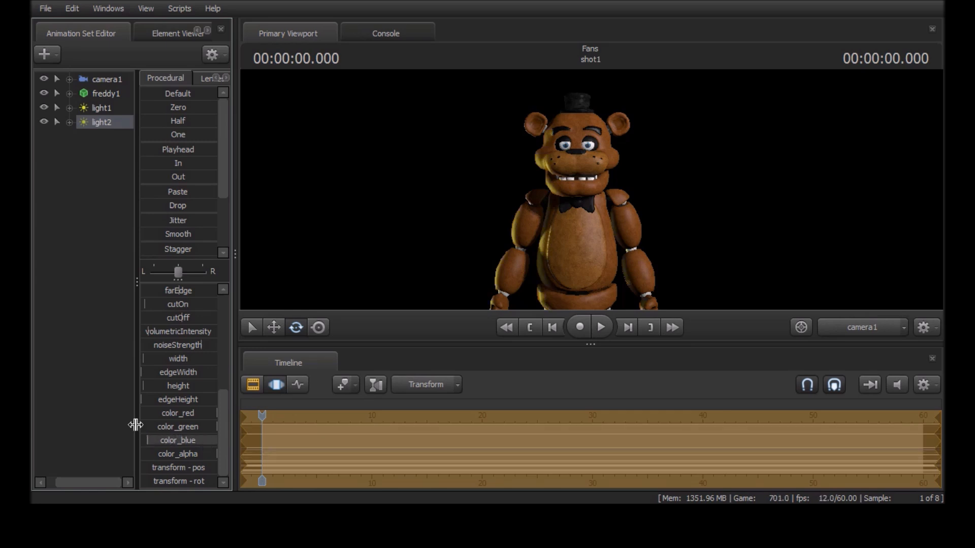
Step: Try an orange tint on light1 by lowering color_blue and color_green, and bring both values back to full
click(99, 108)
scroll(158, 397, down, 5)
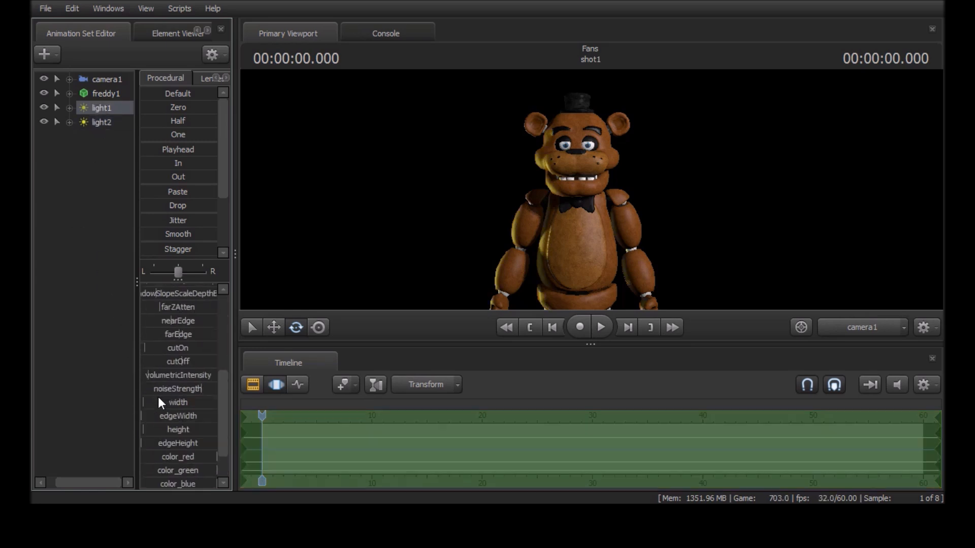
right_click(192, 440)
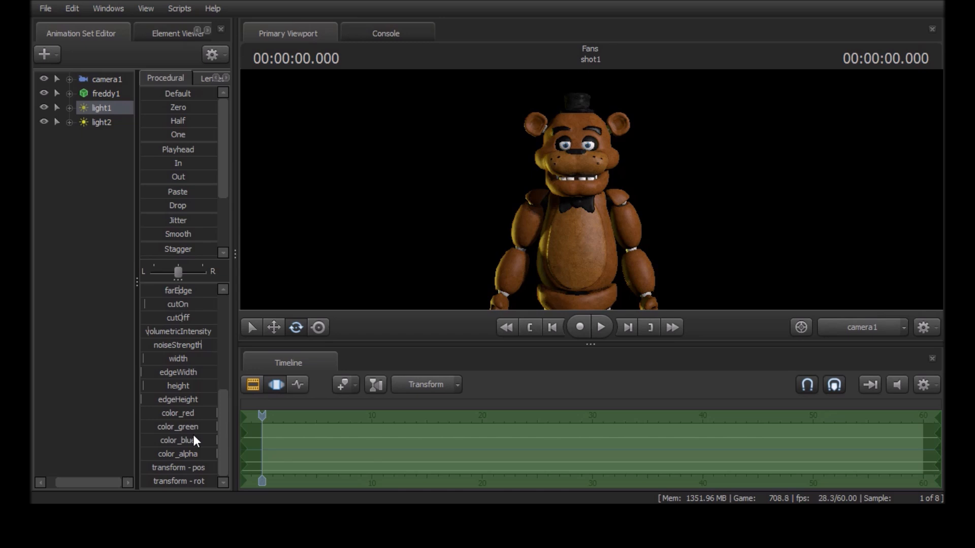
mouse_move(201, 438)
mouse_down()
mouse_move(116, 432)
mouse_move(171, 427)
mouse_up()
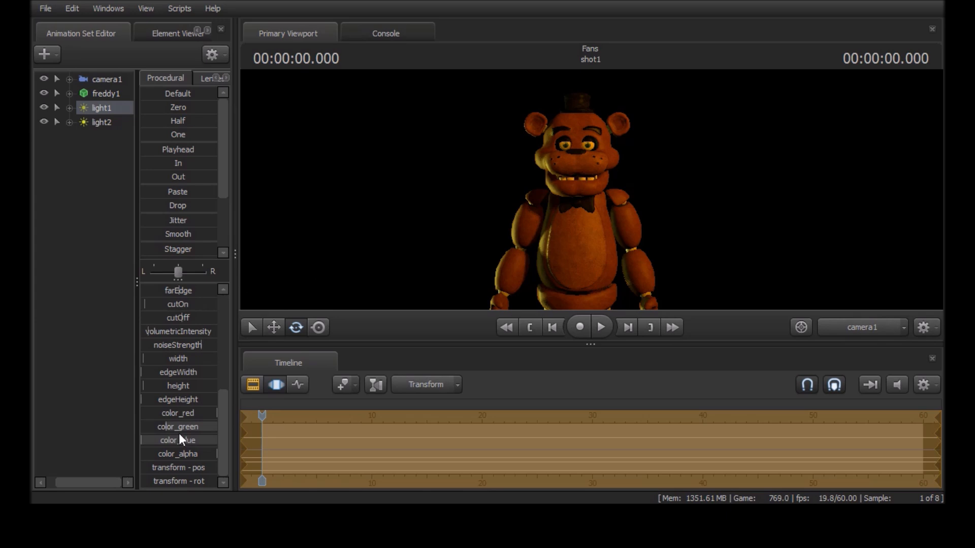
drag(172, 427, 325, 436)
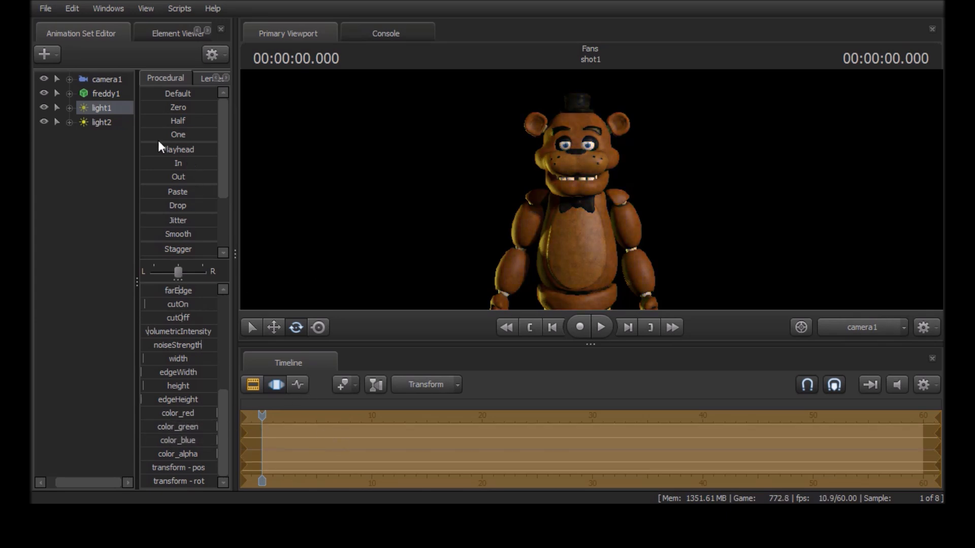
Step: Restore light2's color_blue to full and deselect the light
click(102, 123)
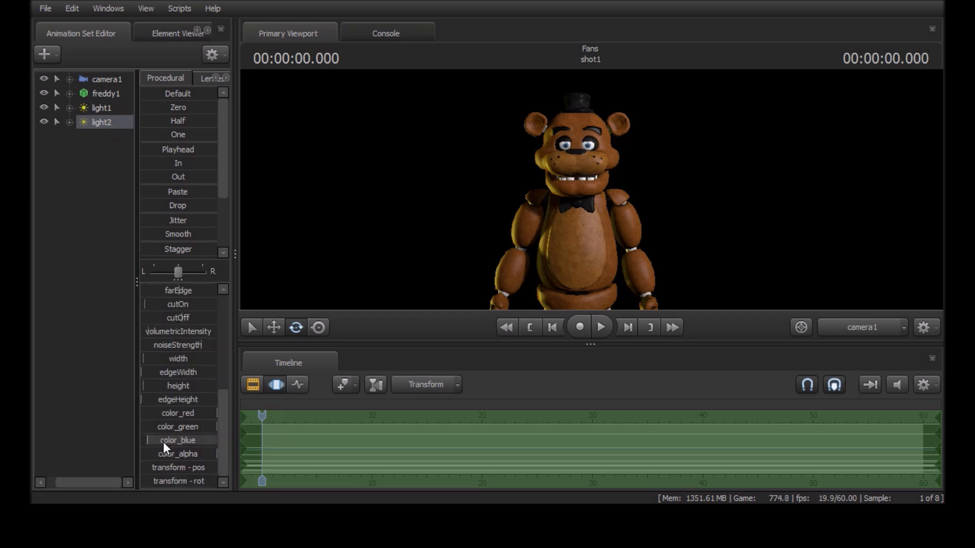
click(164, 440)
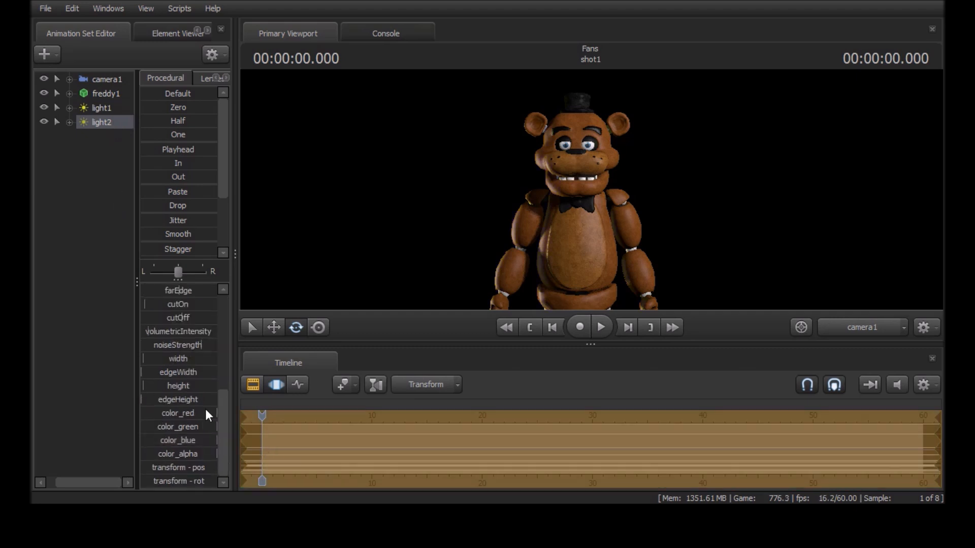
click(76, 345)
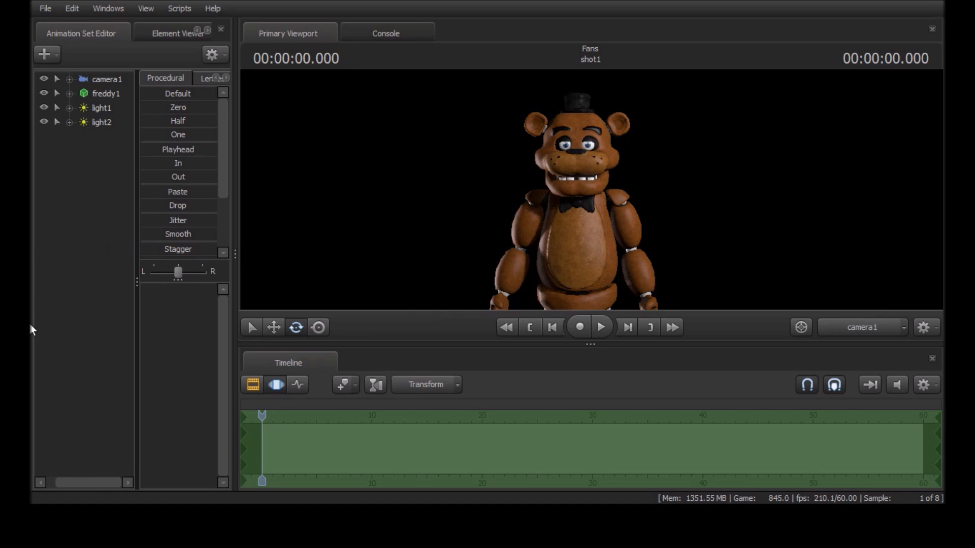
Step: Select freddy1 and display its animation channels in the Graph Editor
click(103, 99)
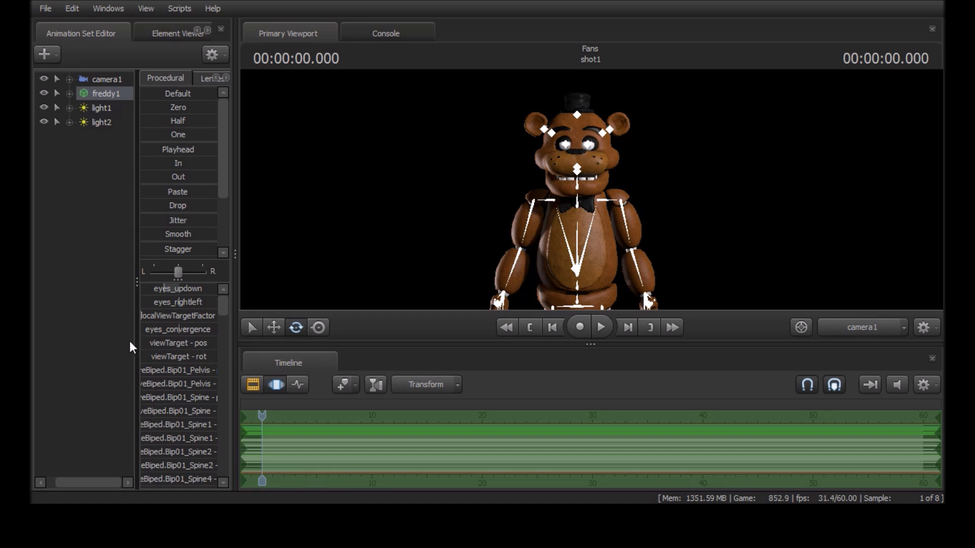
click(299, 390)
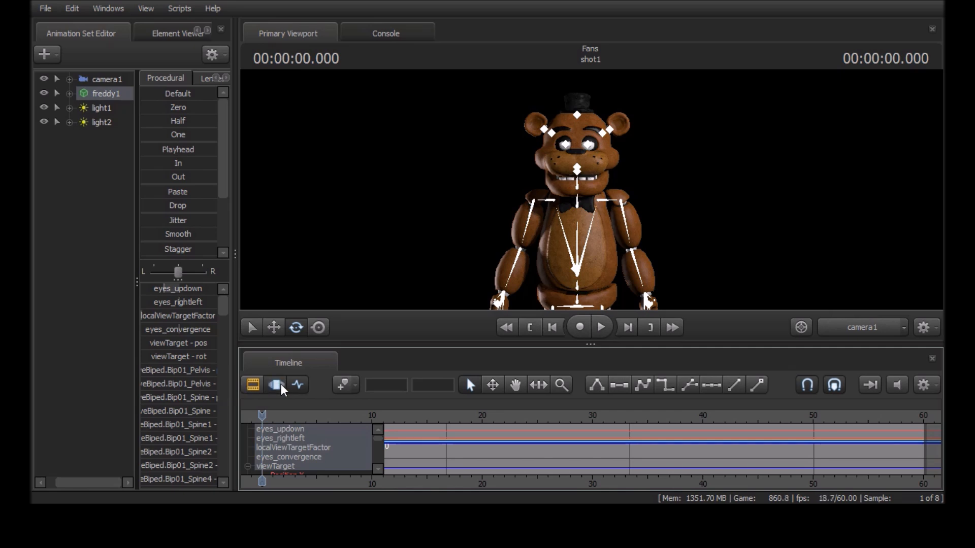
click(281, 384)
click(303, 387)
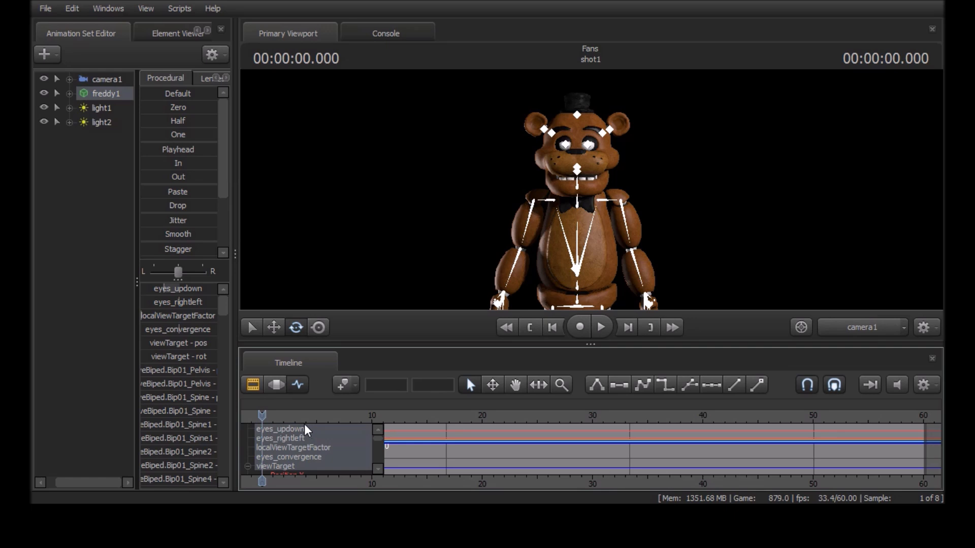
Step: Select freddy1's right clavicle bone and keyframe its starting pose at 0 seconds
click(542, 204)
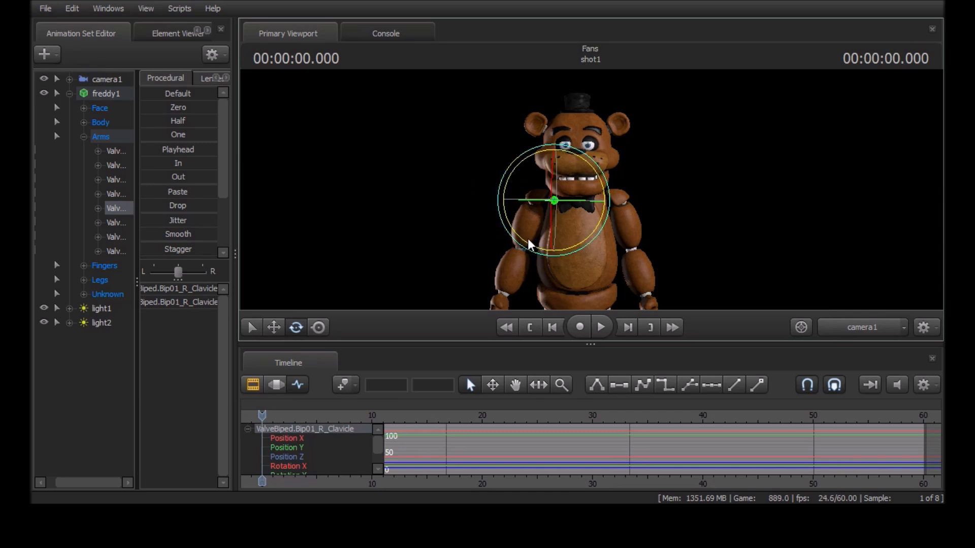
key(ctrl)
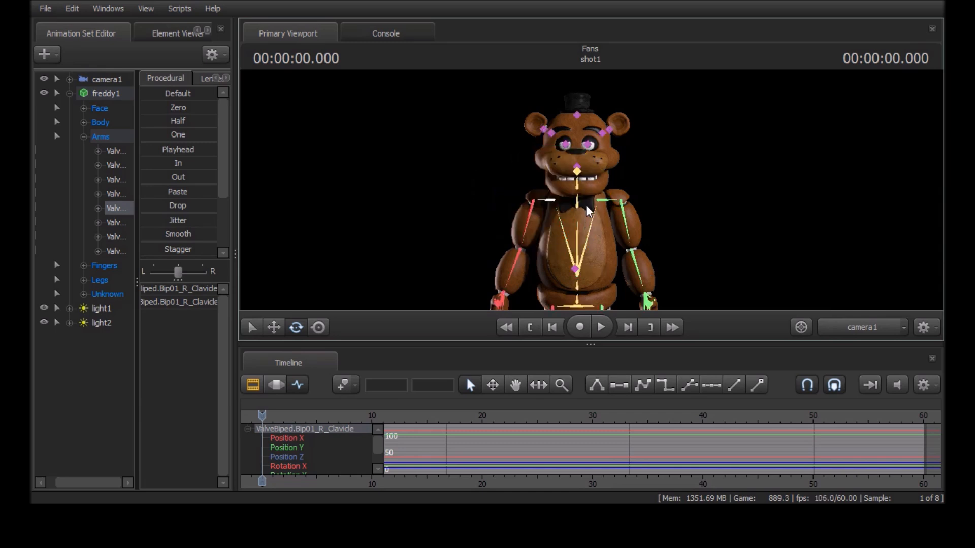
click(550, 202)
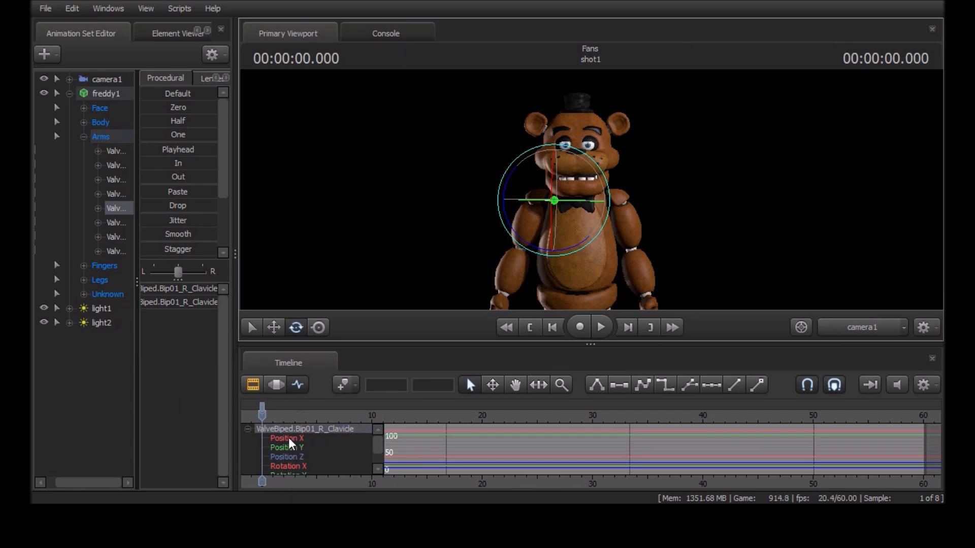
scroll(293, 422, up, 5)
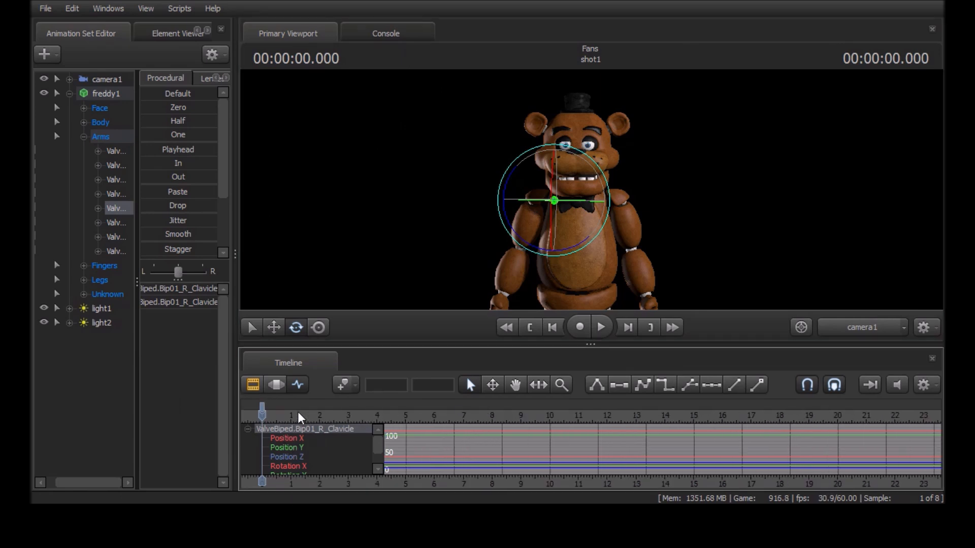
scroll(263, 424, up, 1)
Step: Raise freddy1's right arm forward by rotating the right clavicle bone at 0.5 seconds, undoing a first sideways rotation
drag(262, 419, 285, 427)
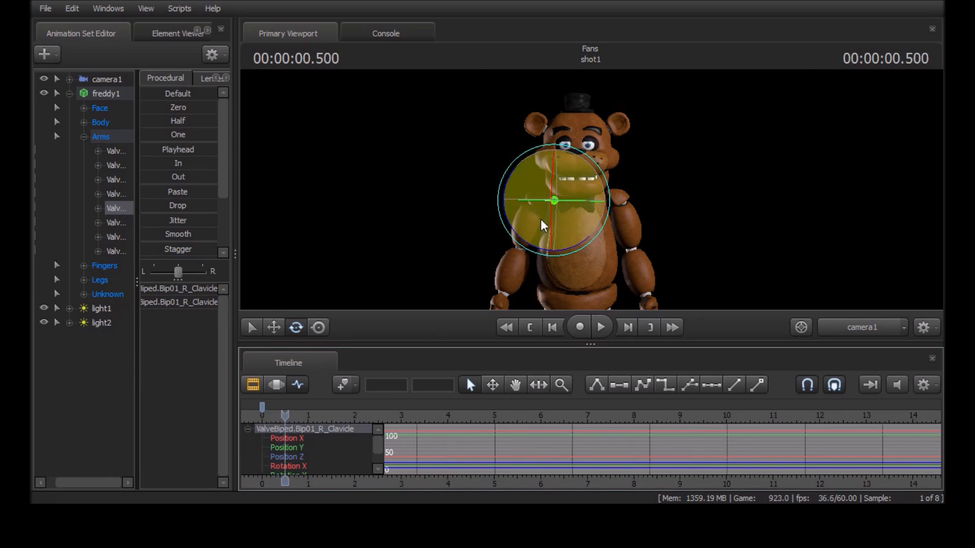
drag(531, 223, 512, 169)
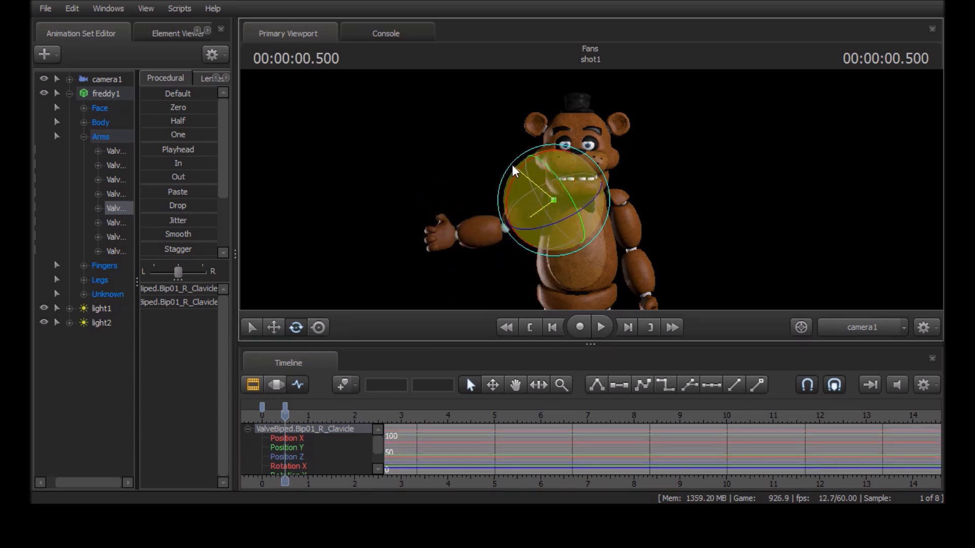
key(ctrl+z)
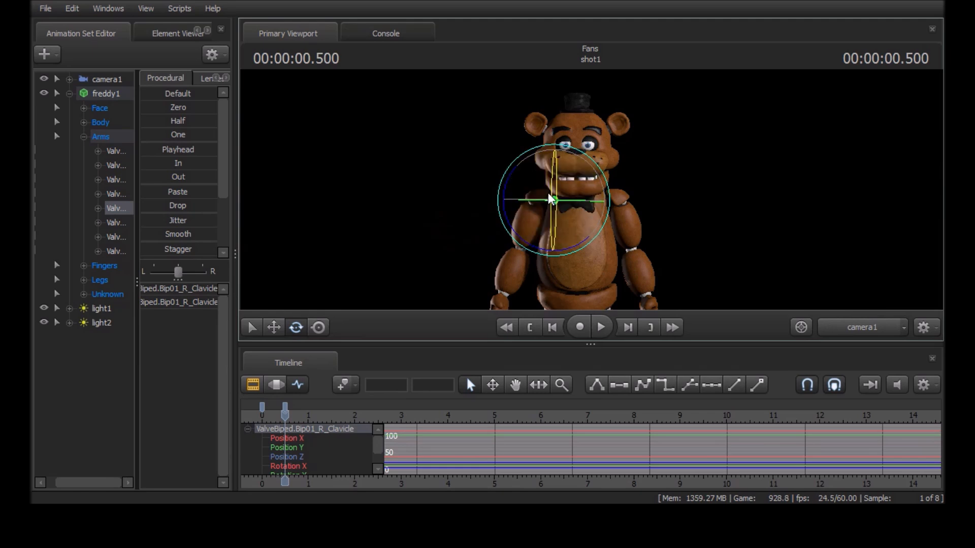
drag(553, 196, 543, 145)
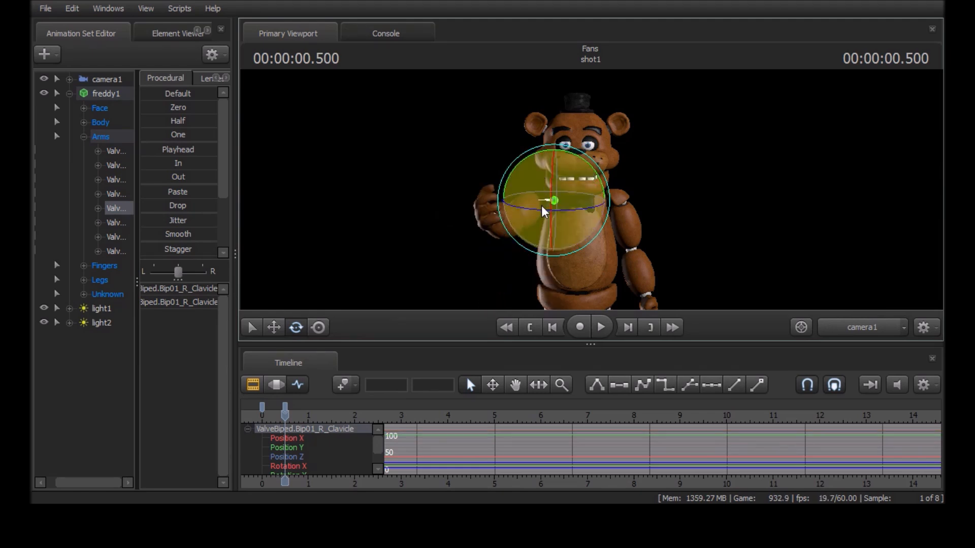
drag(550, 191, 550, 190)
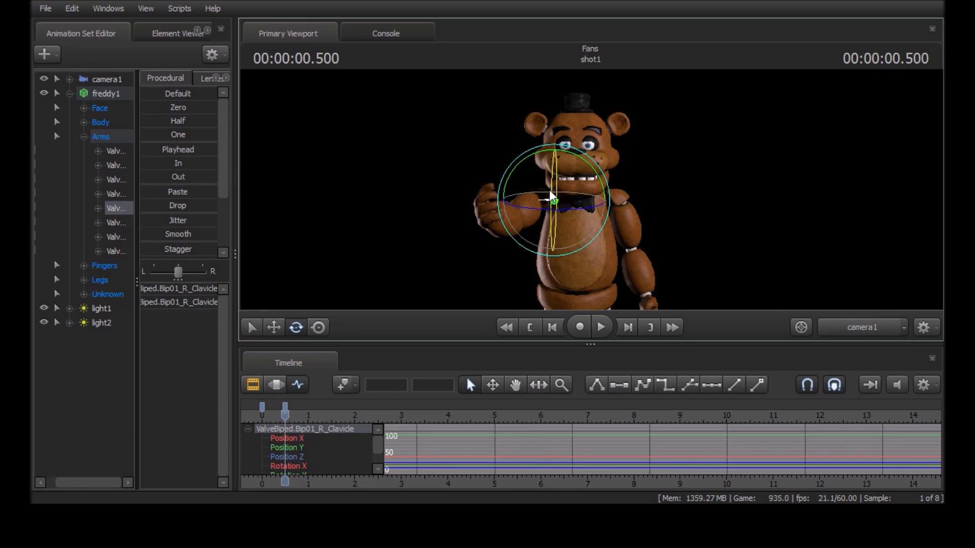
Step: Play back the arm raise from the start and inspect the in-between pose at 0.25 seconds
key(Up)
key(space)
key(space)
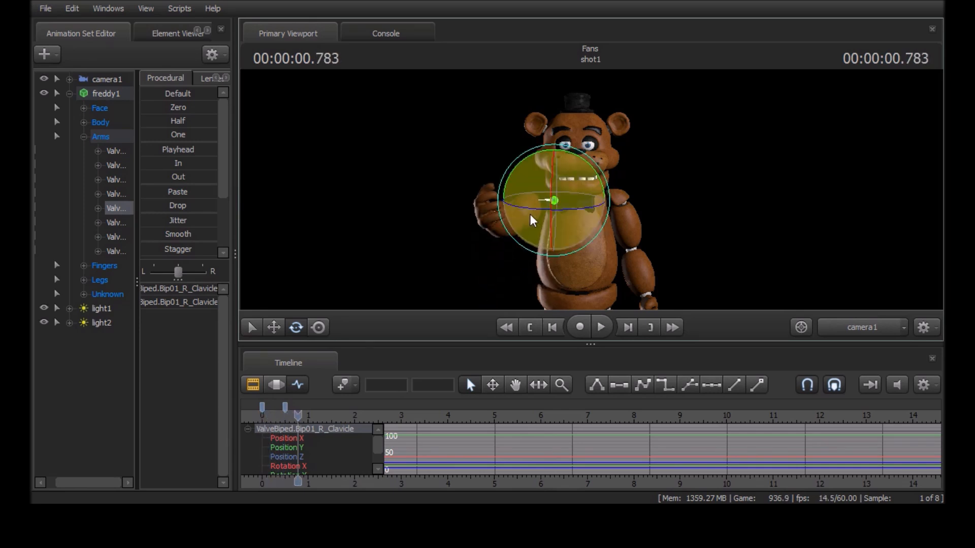
key(Up)
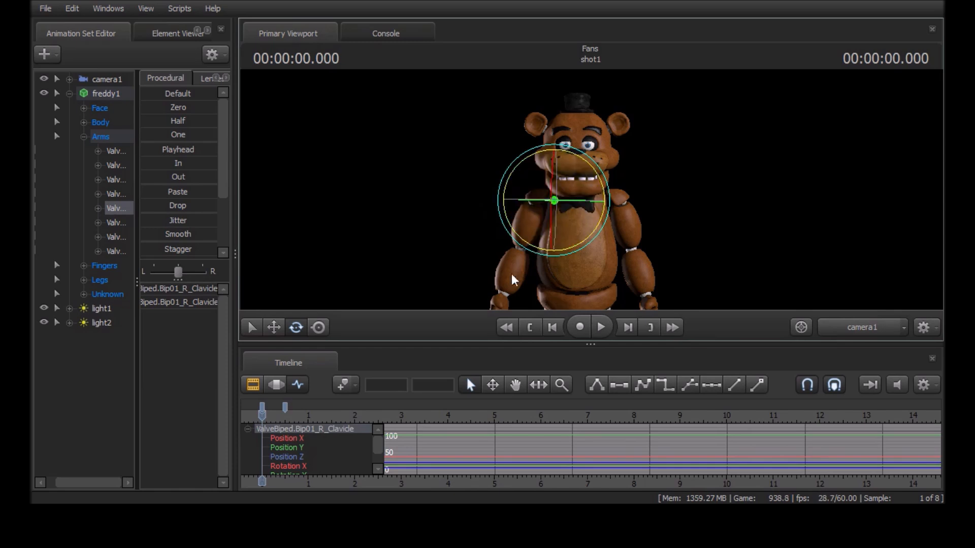
click(274, 415)
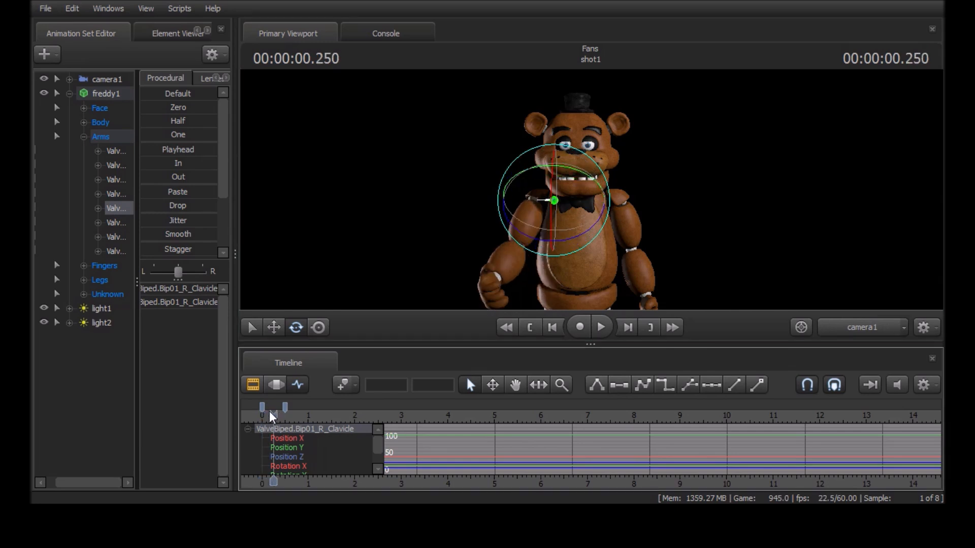
Step: Try deleting the clavicle's keyframe at 0 seconds, preview the motion without it, and undo the deletion
click(263, 408)
key(Delete)
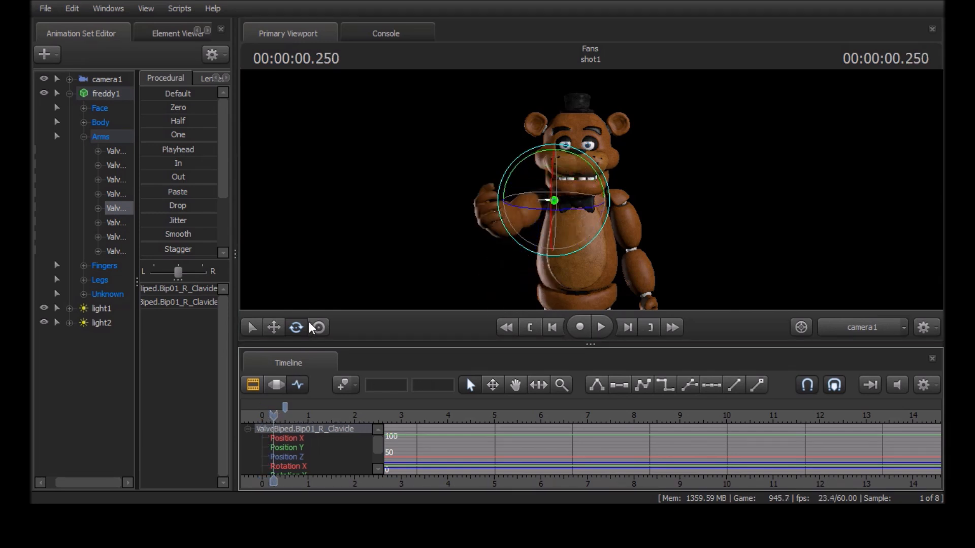
key(space)
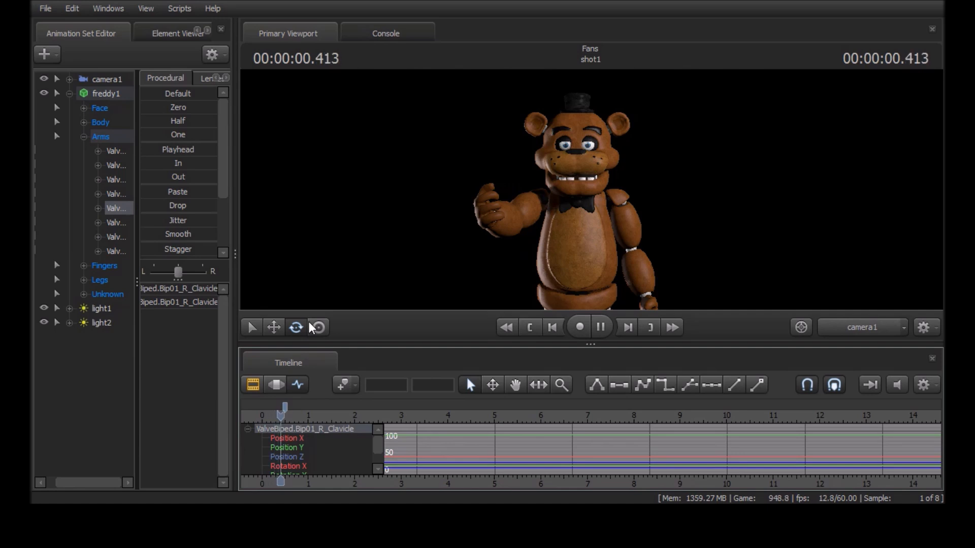
key(space)
key(ctrl+z)
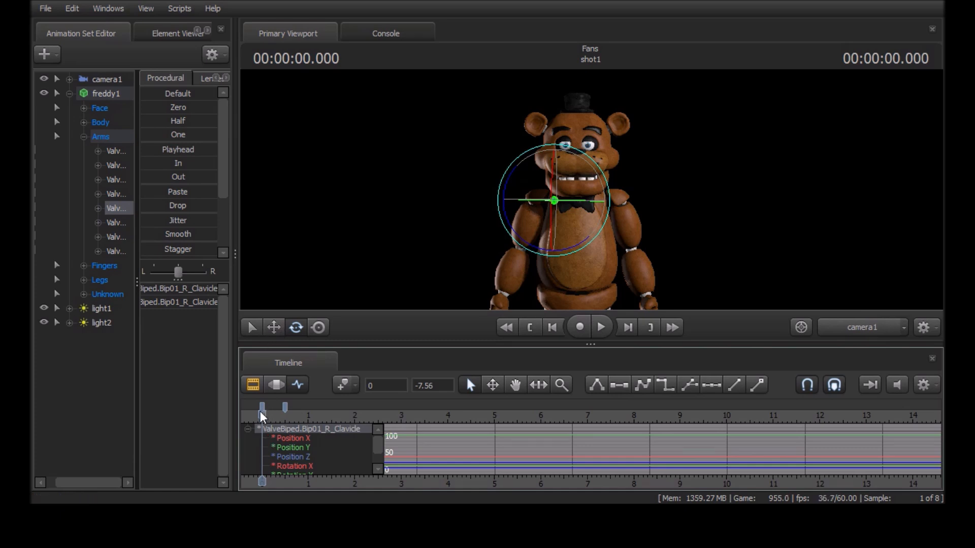
Step: Select freddy1's right upper arm bone and keyframe its starting pose at 0 seconds
drag(260, 412, 285, 417)
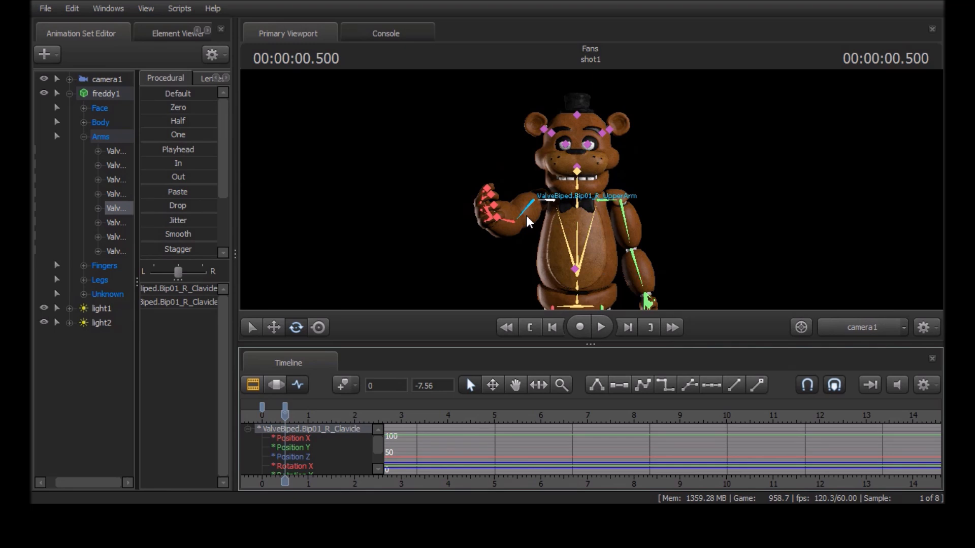
click(525, 219)
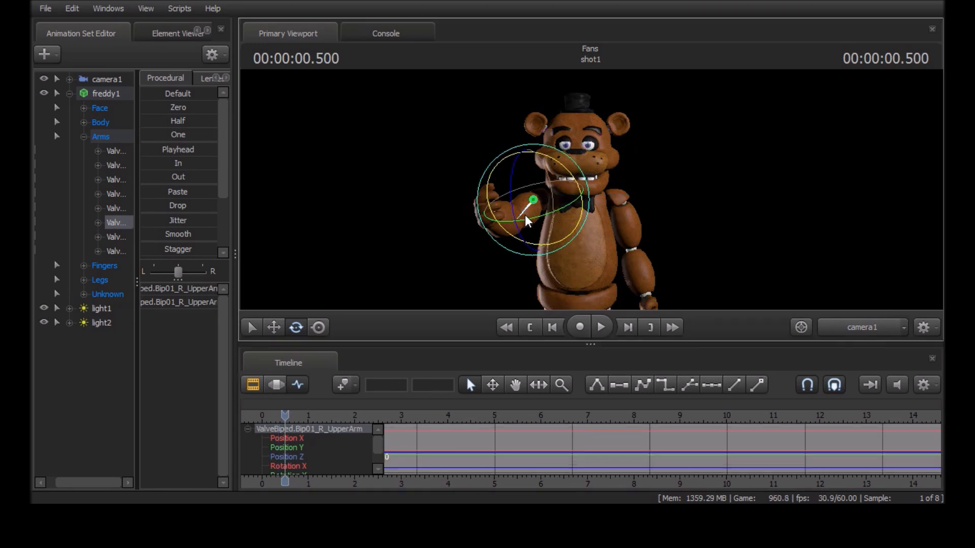
key(Home)
key(m)
key(space)
key(space)
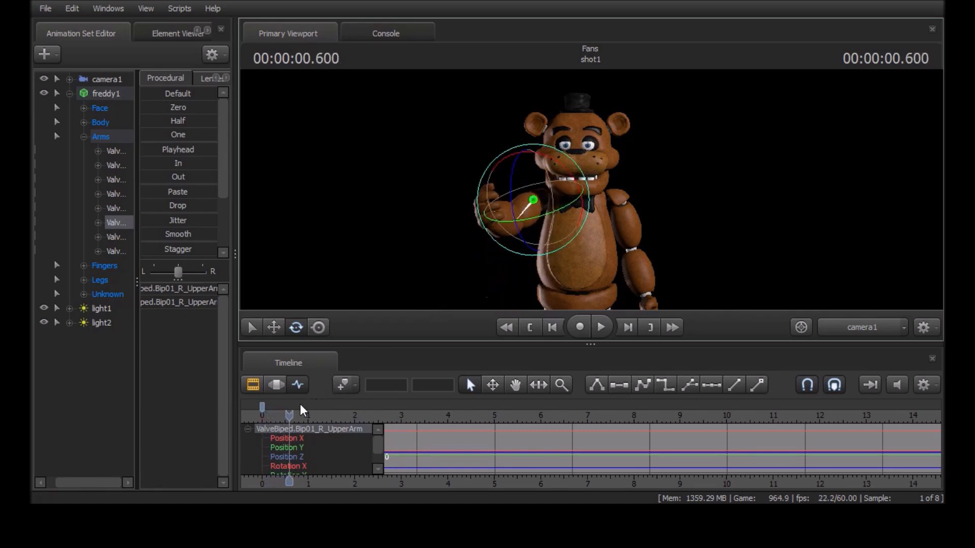
Step: Swing freddy1's right upper arm outward at 0.483 seconds, preview the motion, and try shifting the end keyframe in time
drag(289, 414, 284, 412)
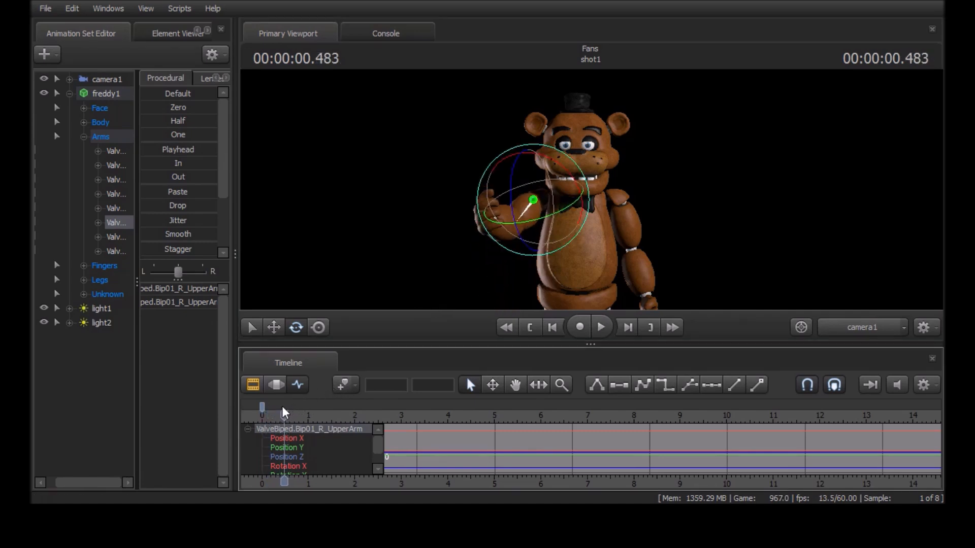
drag(531, 204, 515, 175)
key(ctrl+z)
key(space)
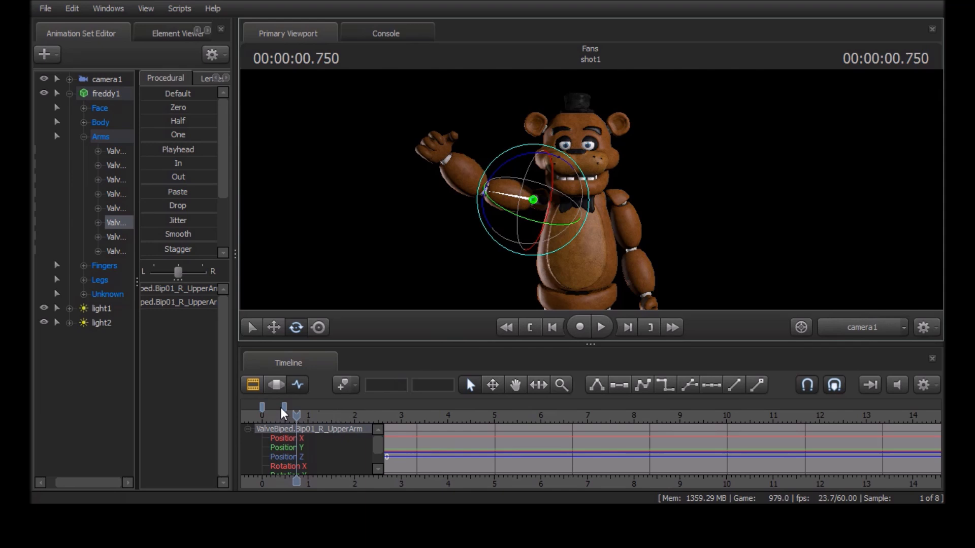
drag(288, 406, 285, 408)
key(space)
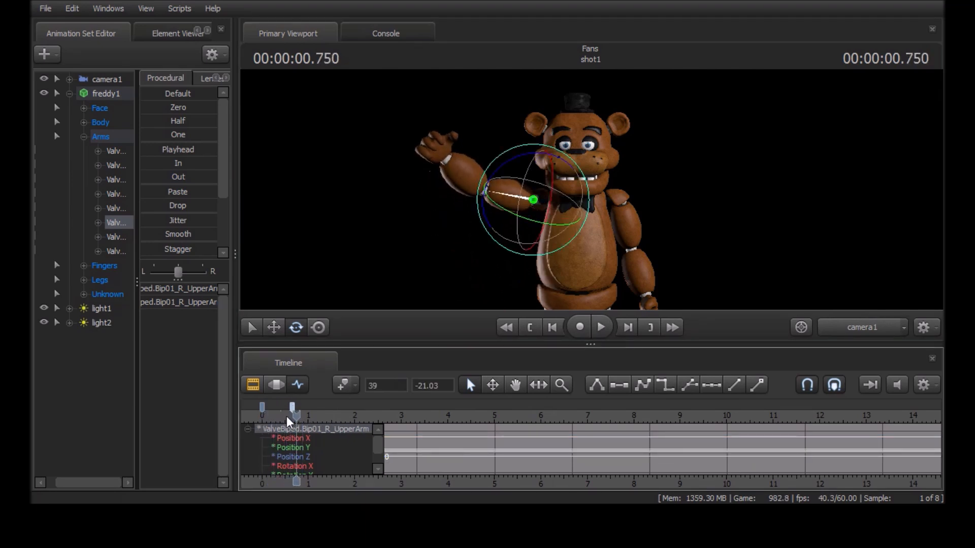
Step: Keyframe freddy1's right forearm at 0 seconds, and rotate it upright into a waving pose at 0.566 seconds
click(264, 480)
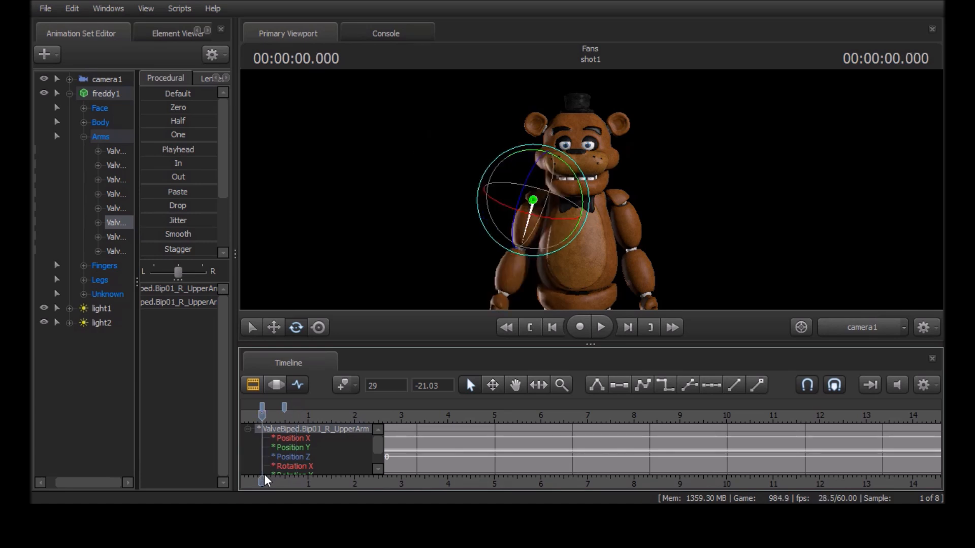
click(518, 268)
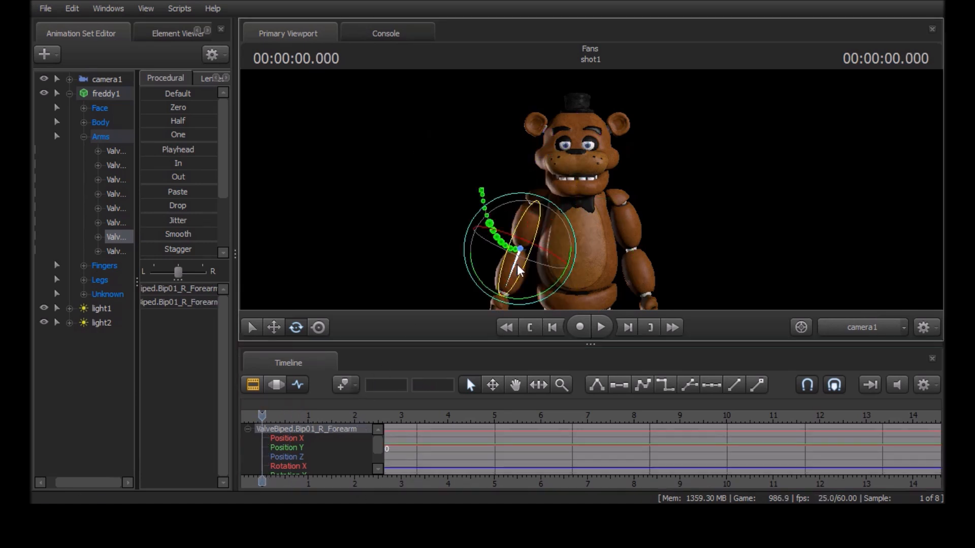
key(space)
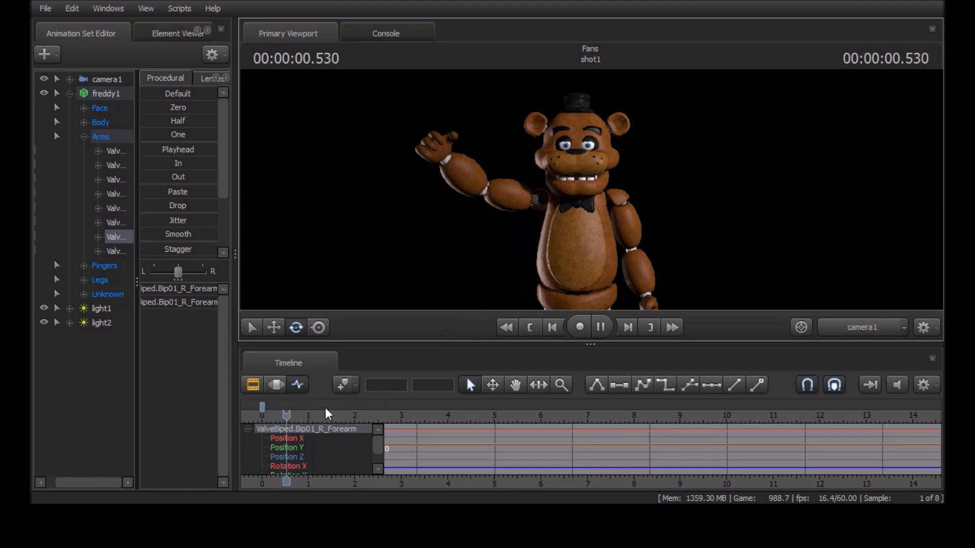
key(space)
drag(292, 413, 288, 412)
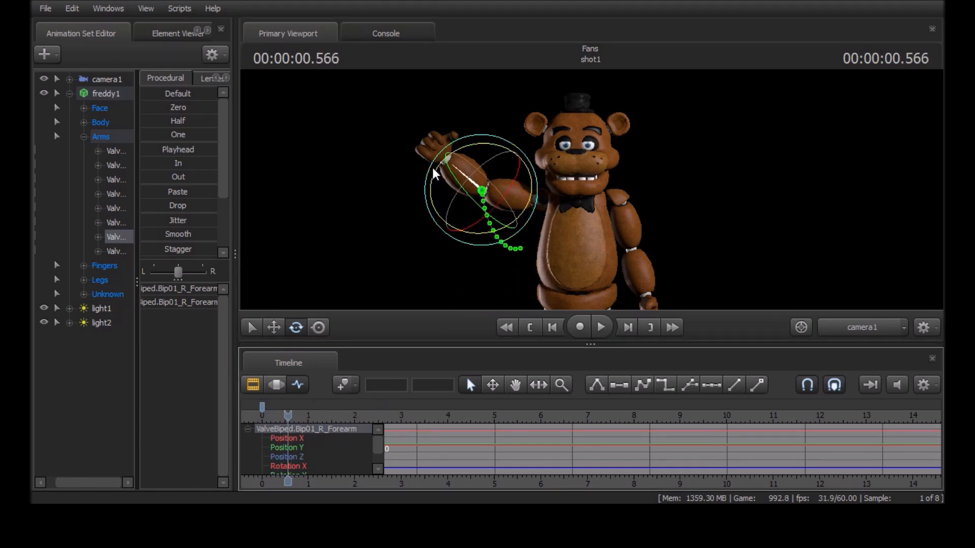
drag(436, 174, 475, 173)
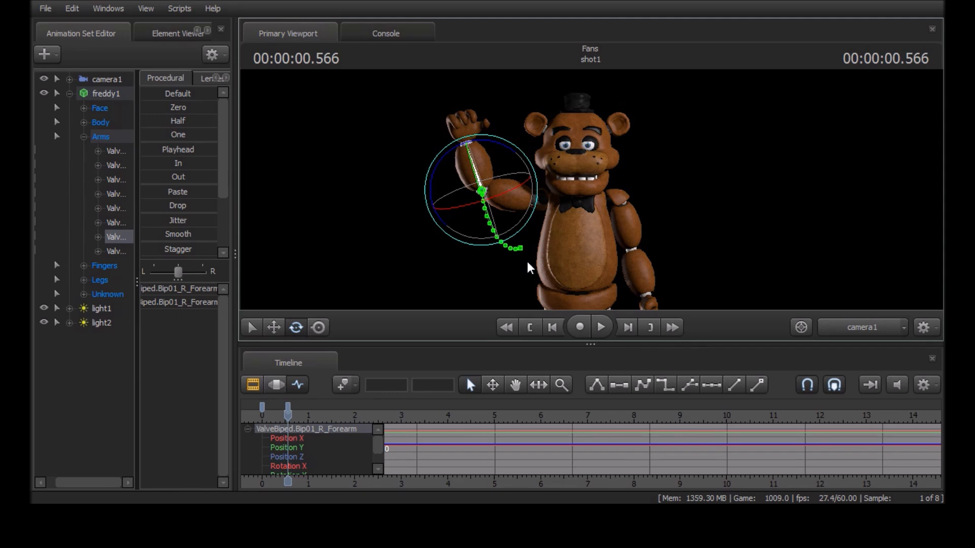
key(space)
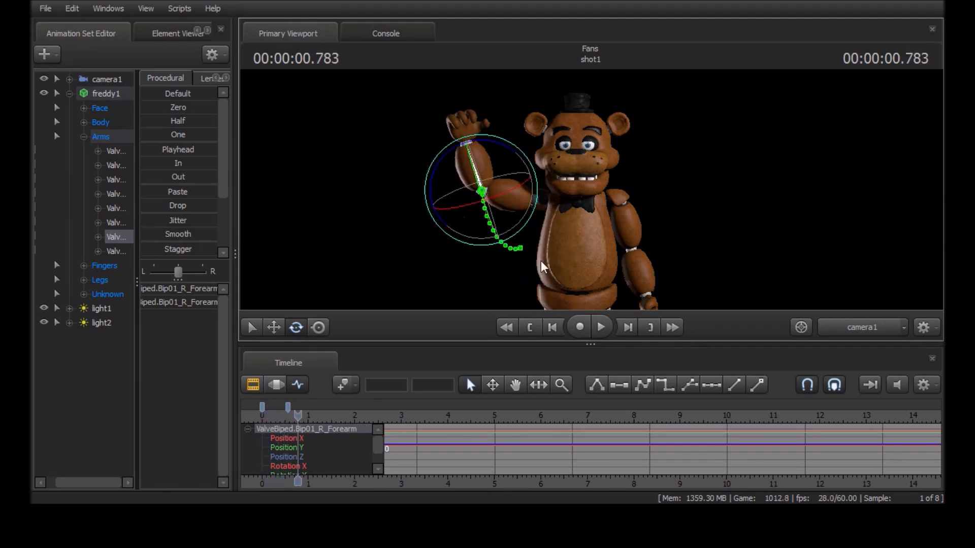
Step: Keyframe freddy1's Spine1 bone at 0 seconds, and lean the torso sideways away from the raised arm at 0.65 seconds
click(575, 290)
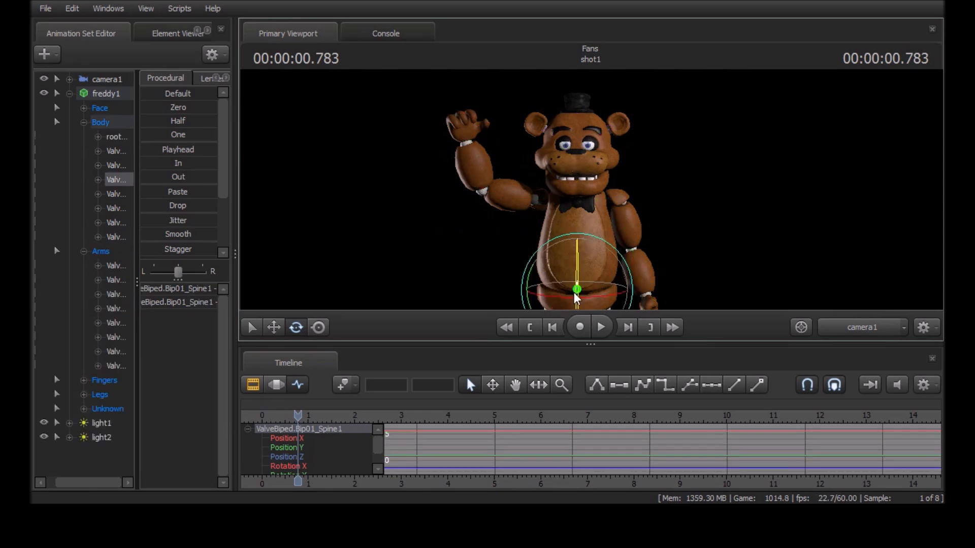
key(Home)
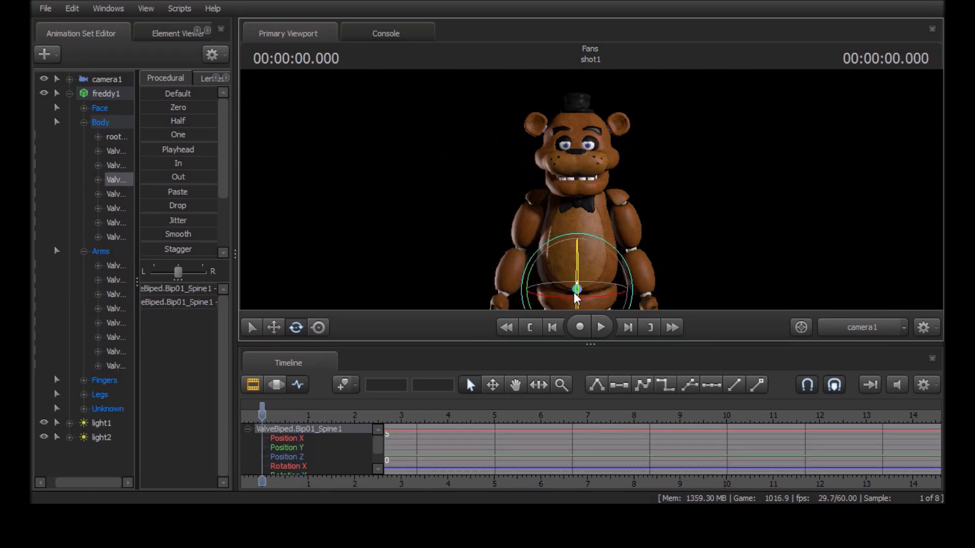
key(space)
key(space)
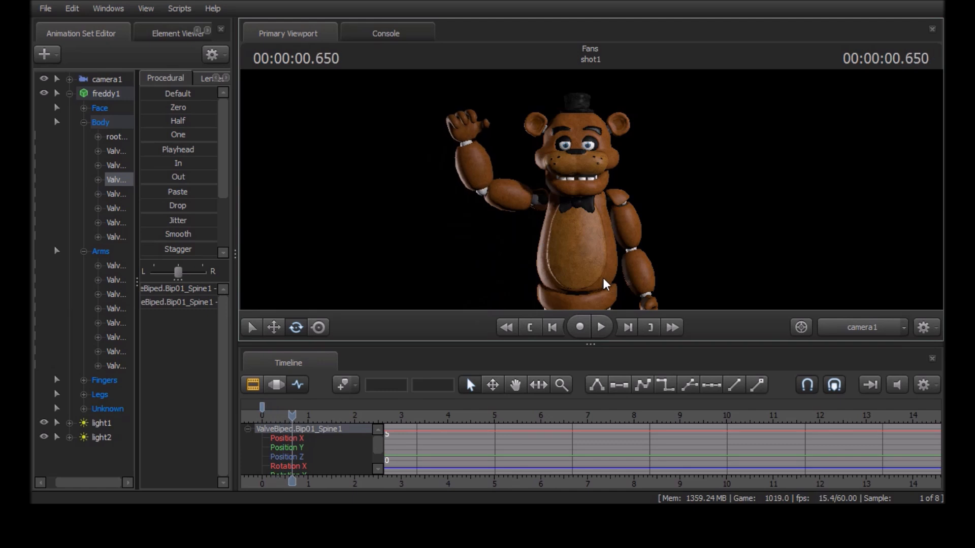
drag(533, 277, 541, 266)
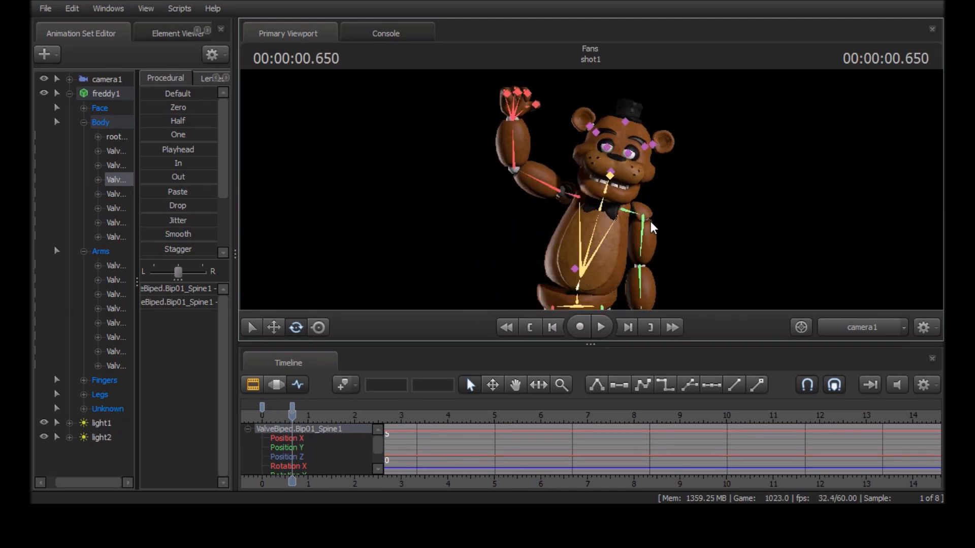
Step: Keyframe freddy1's left upper arm at 0 seconds, and rotate it slightly away from the body at 0.65 seconds
ctrl+click(643, 224)
key(Home)
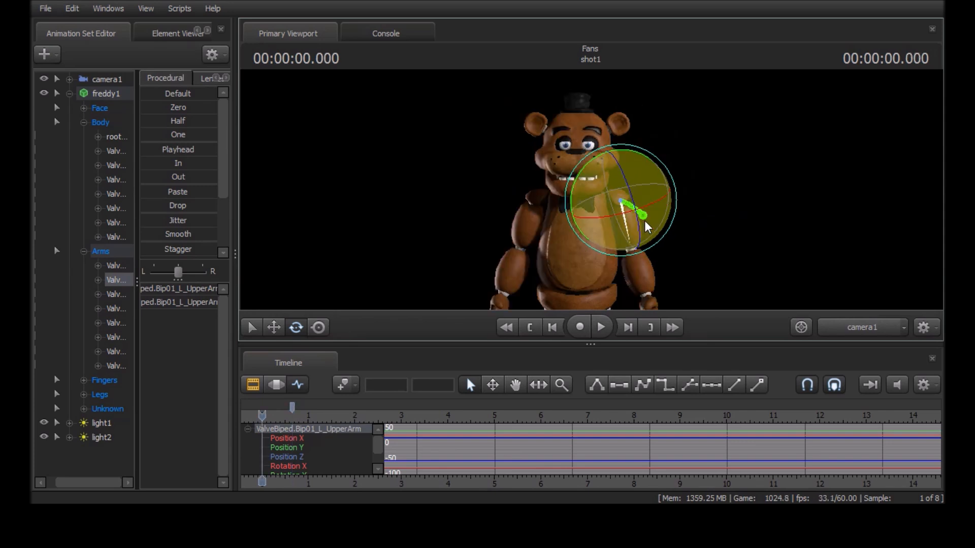
key(space)
key(space)
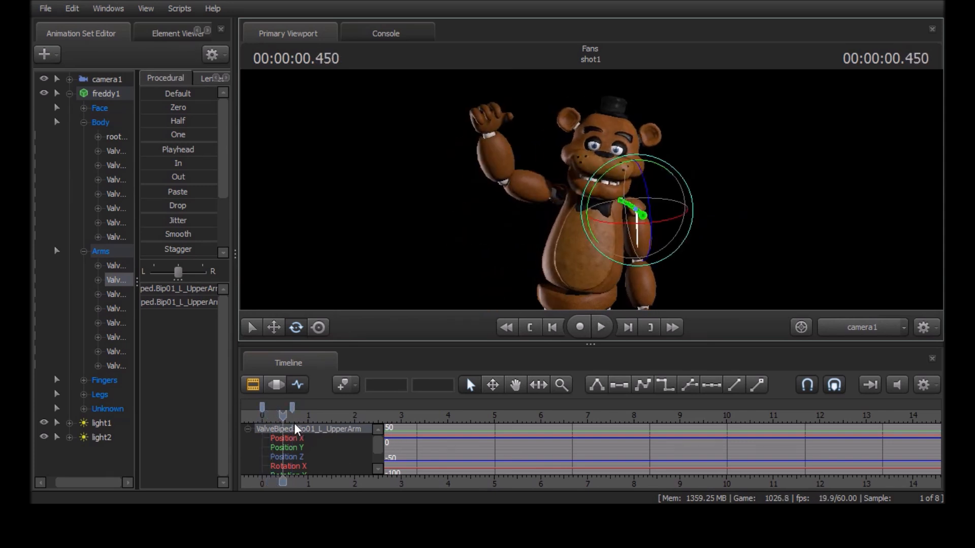
drag(283, 418, 293, 417)
scroll(294, 418, up, 3)
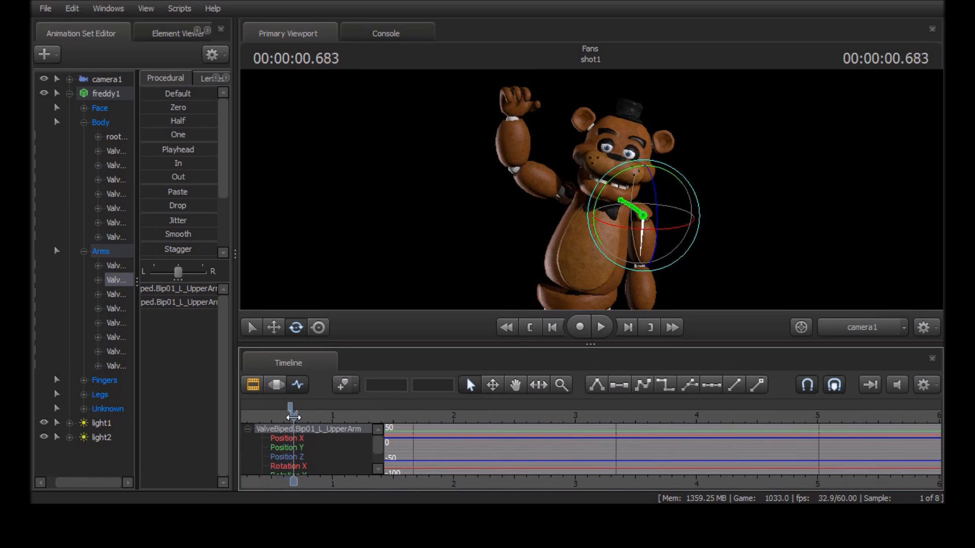
drag(293, 417, 289, 418)
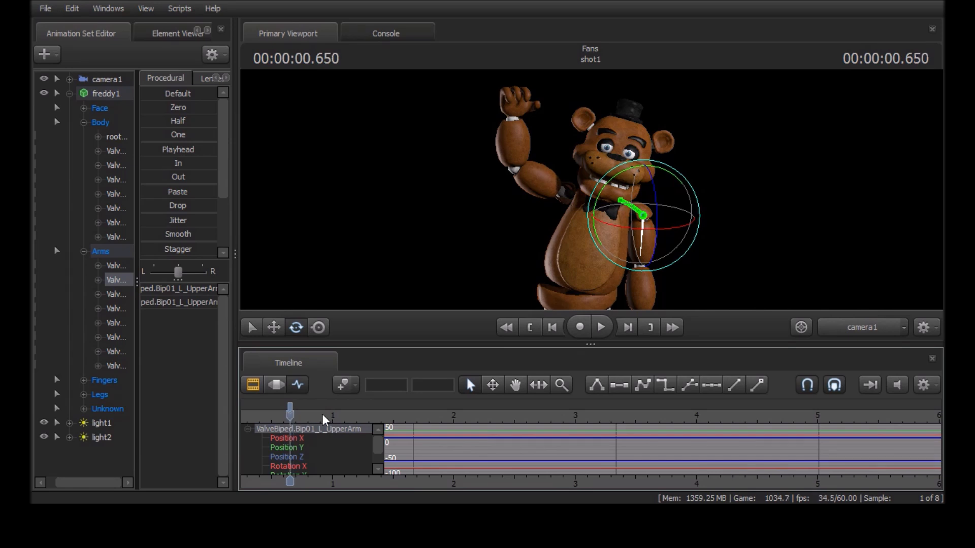
drag(605, 186, 604, 197)
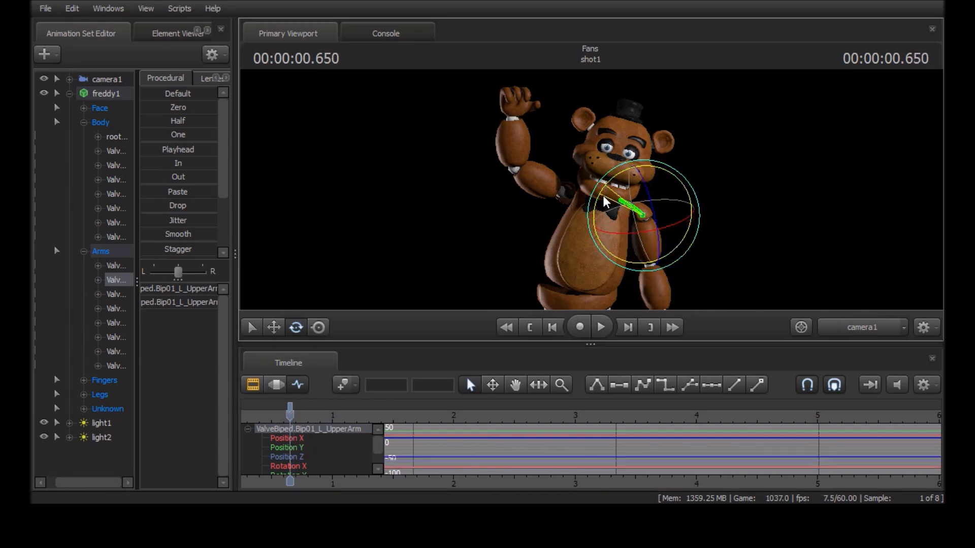
Step: Play back the arm, torso and left arm motion from the start to check the combined movement
key(Home)
key(space)
scroll(498, 417, down, 2)
key(Home)
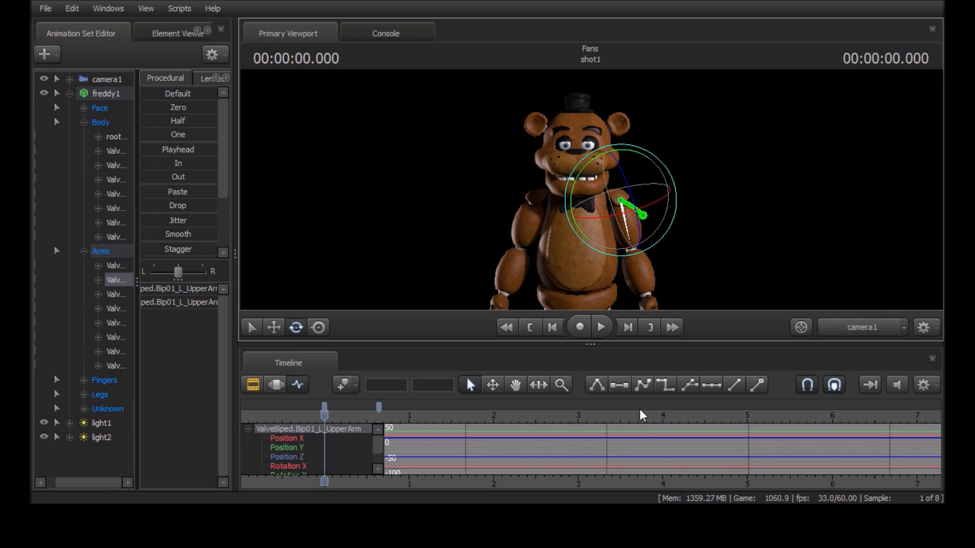
key(space)
key(space)
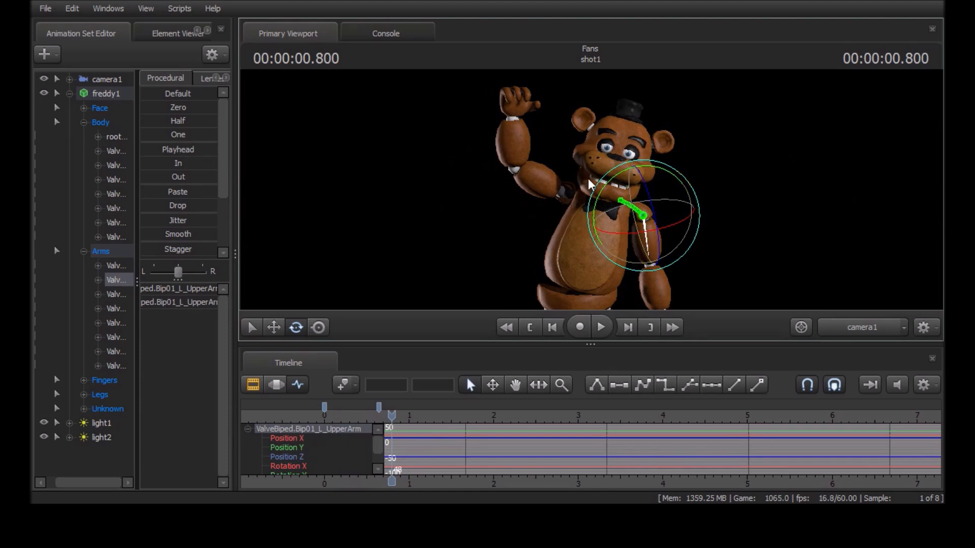
Step: Keyframe freddy1's Head1 bone at 0 seconds, and tilt the head slightly back toward upright at 0.733 seconds
key(ctrl)
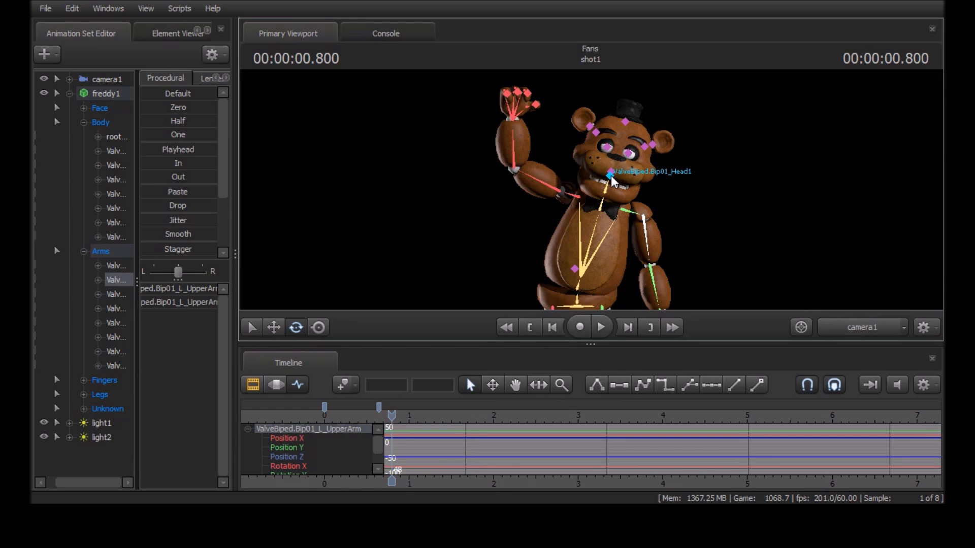
ctrl+click(611, 176)
ctrl+click(612, 182)
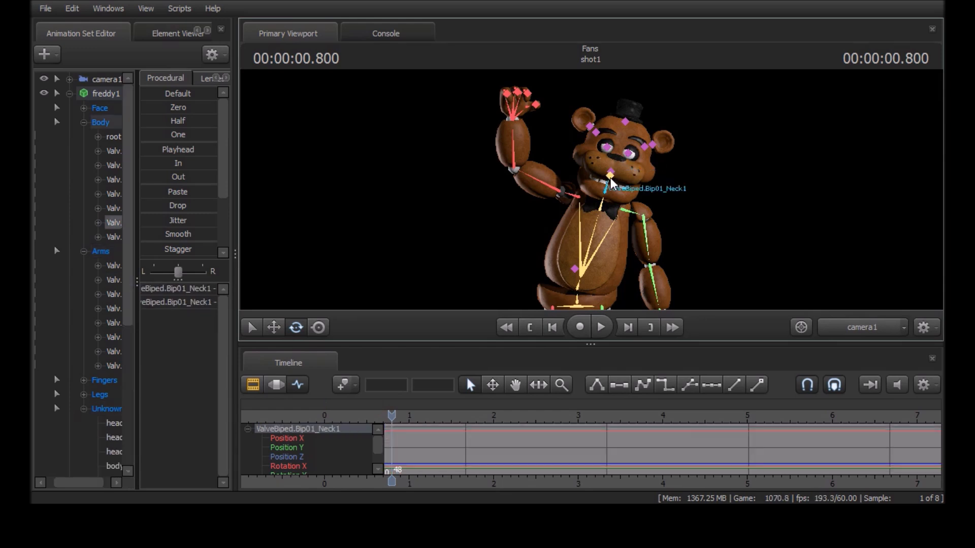
ctrl+click(612, 176)
key(Home)
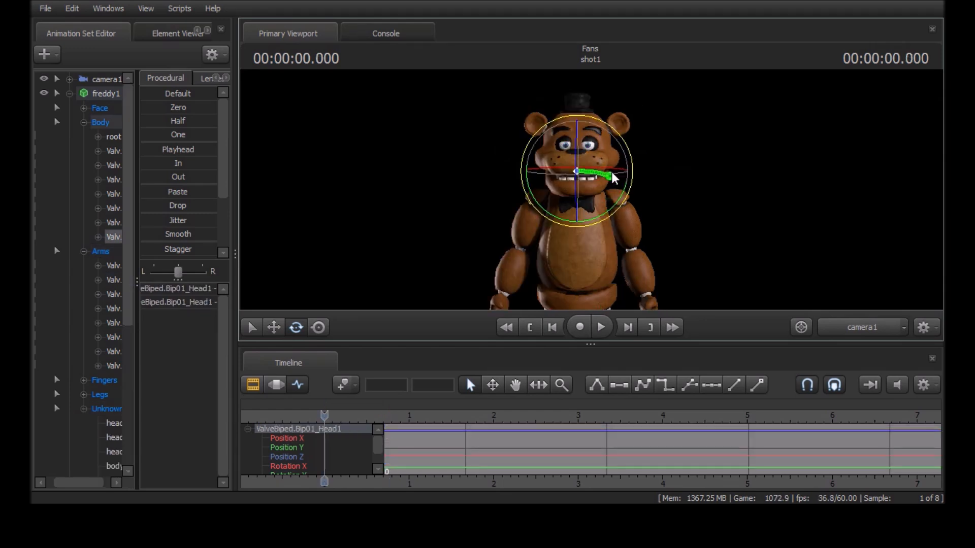
key(space)
key(space)
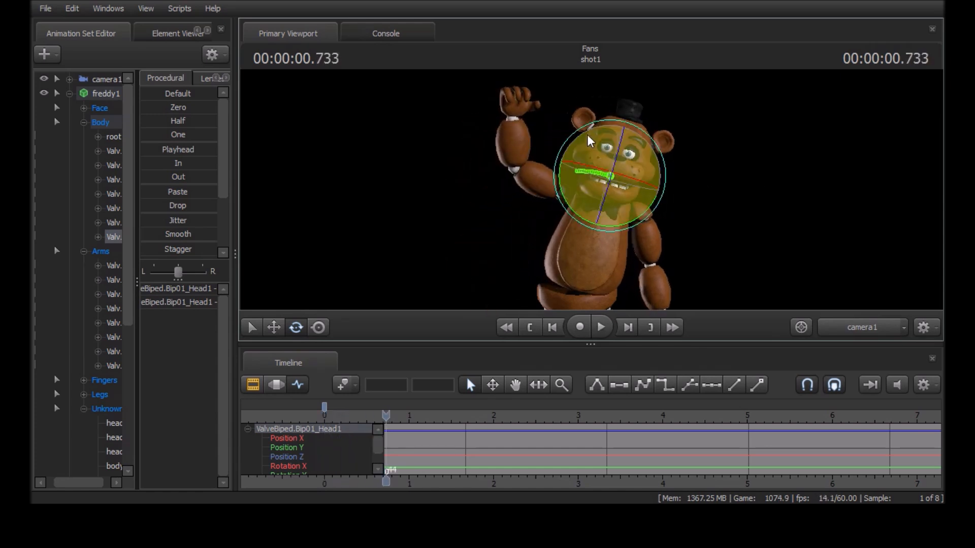
drag(560, 183, 562, 187)
key(space)
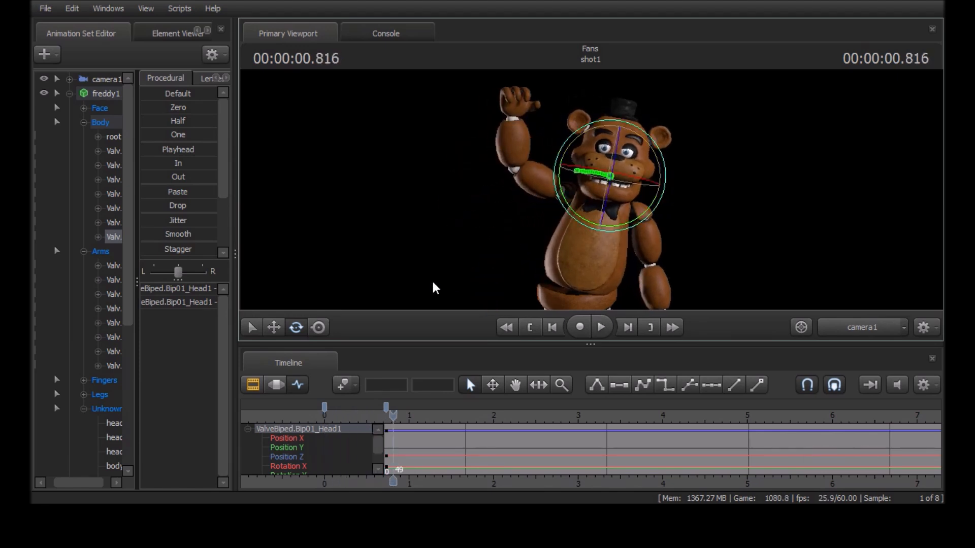
Step: Move the head's end keyframe to frame 39 and play the animation from the start
drag(385, 406, 379, 406)
key(Home)
key(space)
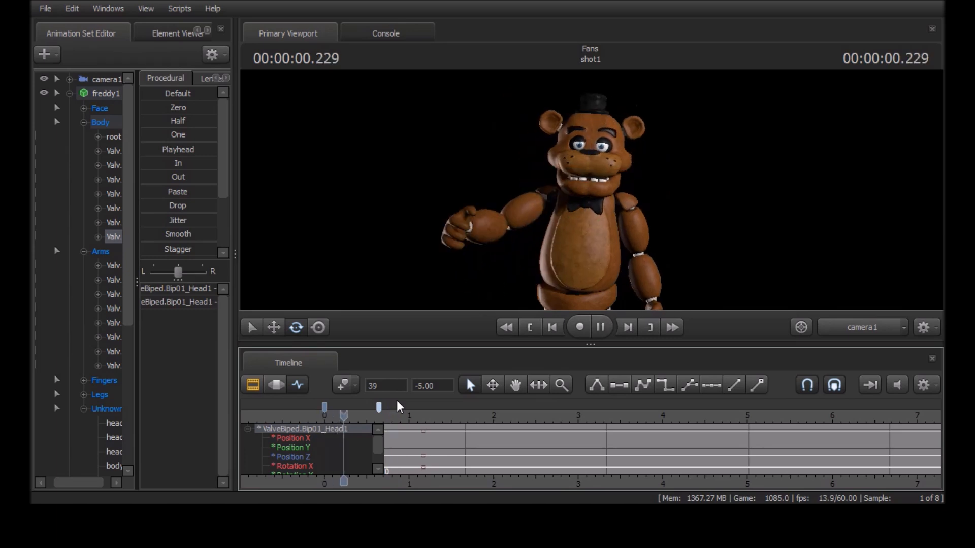
key(space)
Step: Tilt freddy1's head a little further toward upright on its keyframe at 0.65 seconds
drag(388, 419, 379, 419)
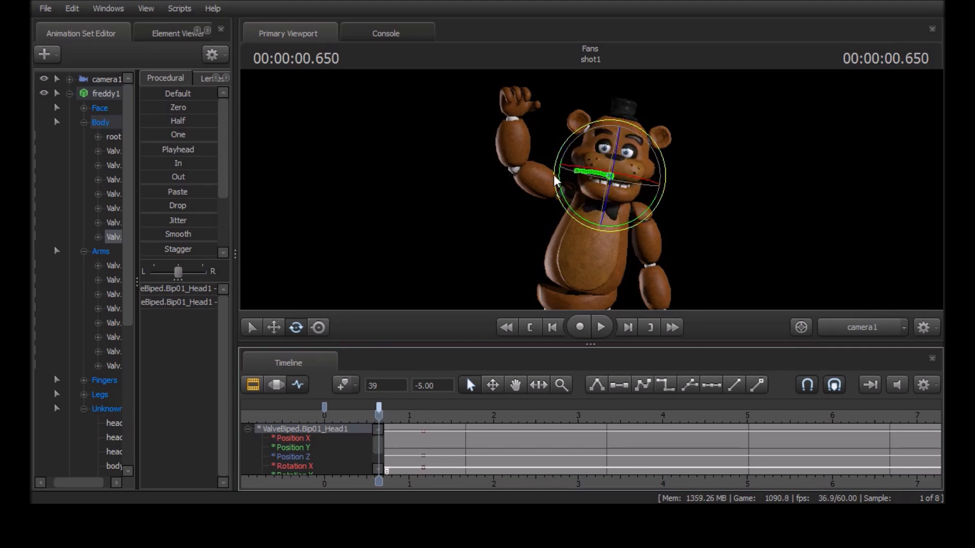
drag(567, 202, 570, 204)
drag(561, 191, 556, 187)
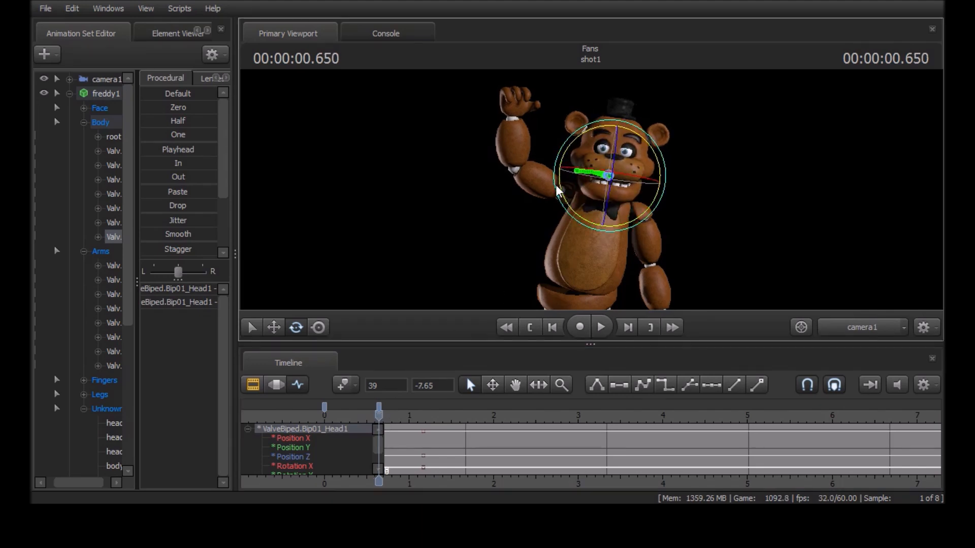
key(space)
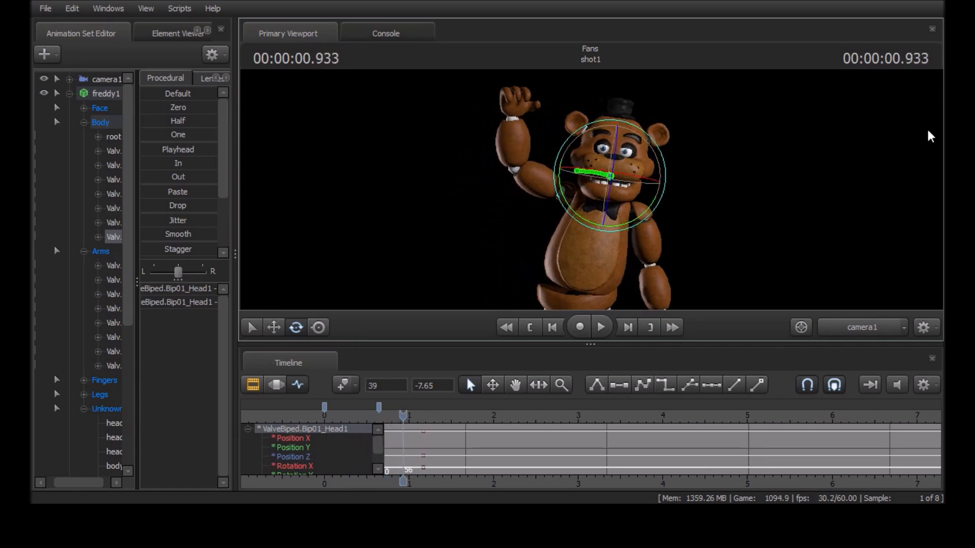
Step: Select freddy1's Controller_R_Ear01 and Controller_L_Ear01 together for rotation and go to the start of the shot
key(ctrl)
click(590, 134)
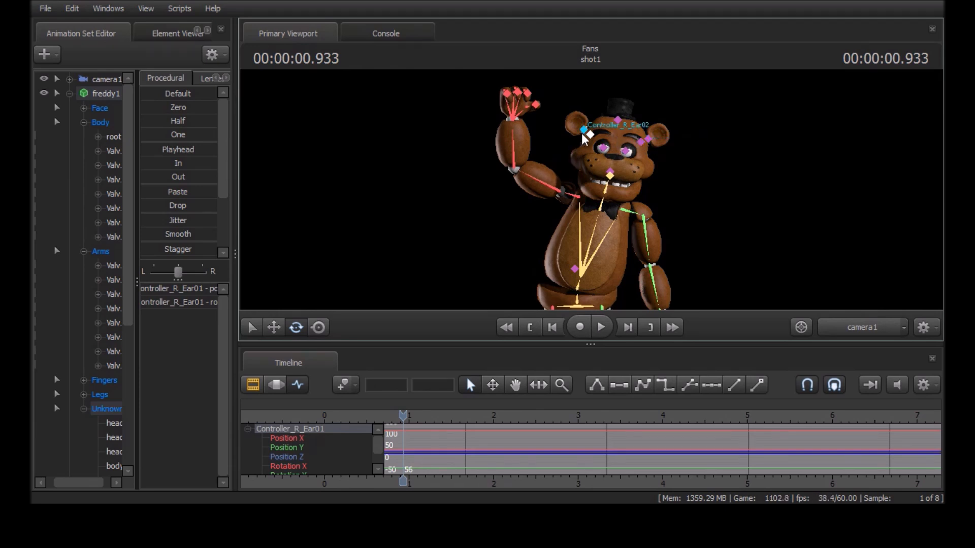
ctrl+click(641, 142)
key(e)
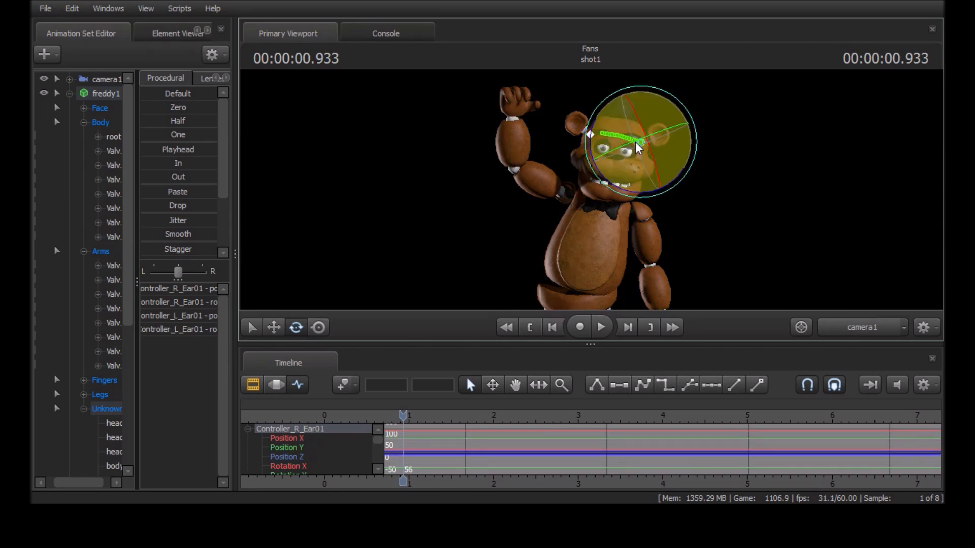
key(Home)
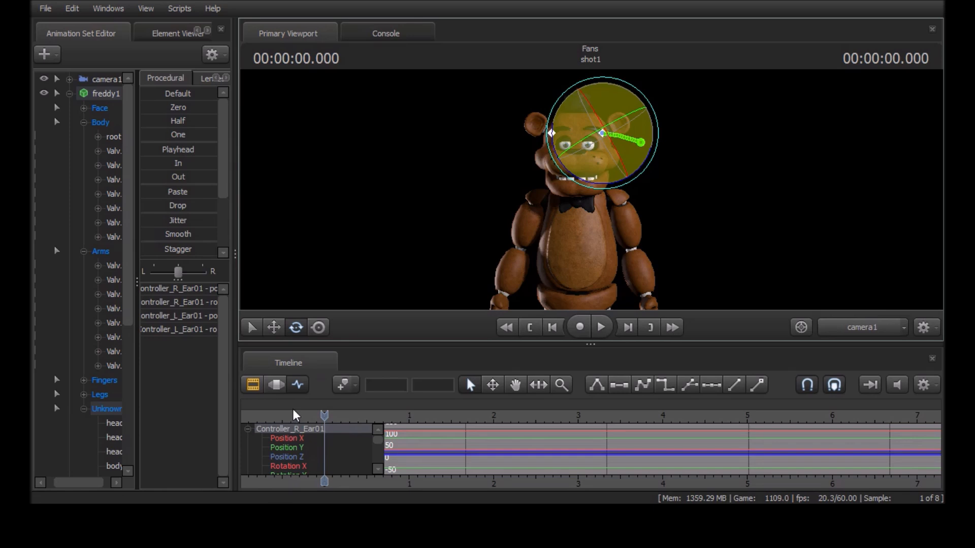
click(276, 384)
drag(552, 134, 584, 122)
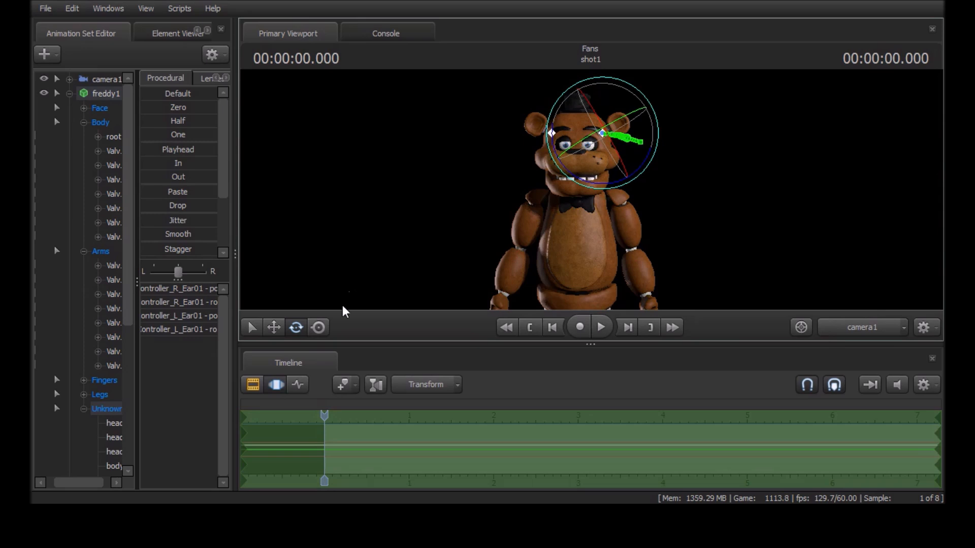
click(302, 381)
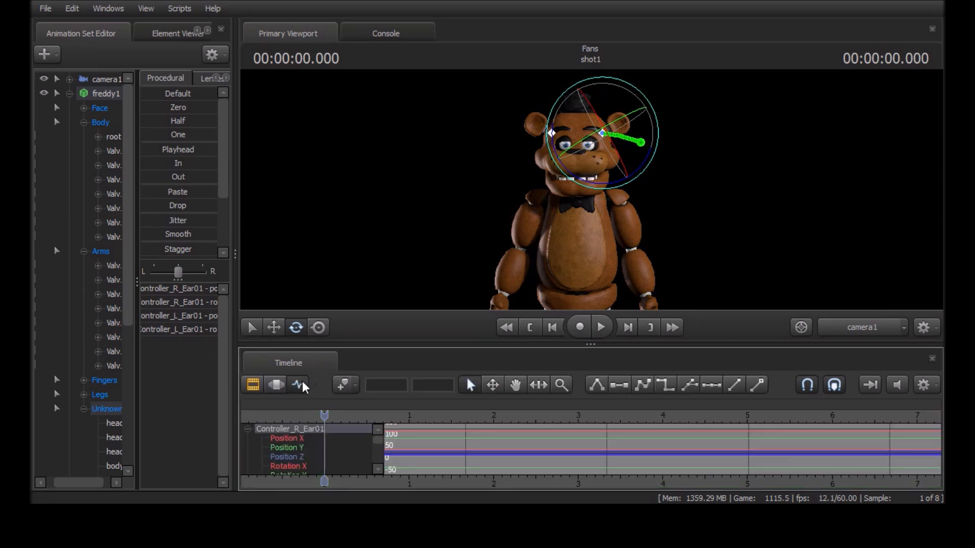
Step: Keyframe both Ear01 controllers at 0 seconds, and rotate the left and right ears slightly at 0.633 seconds
click(352, 421)
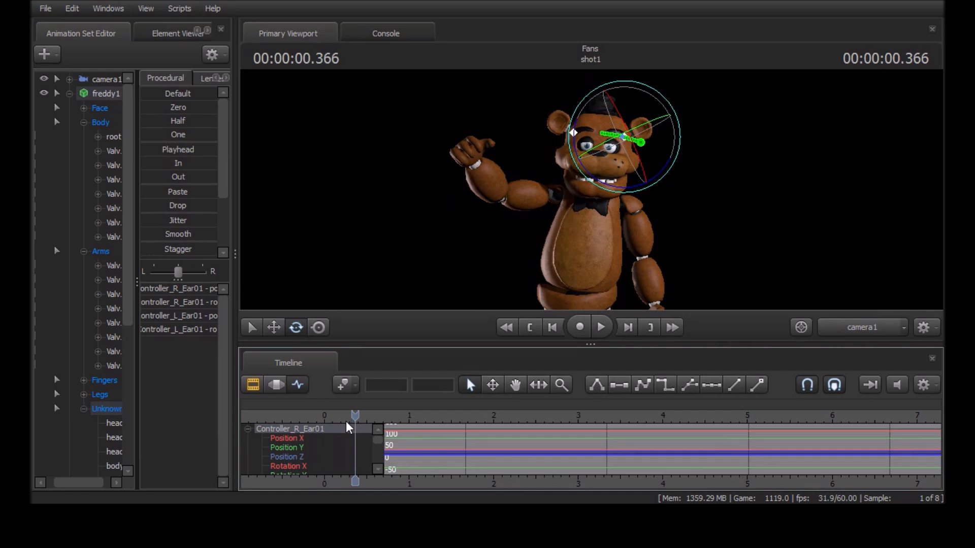
key(space)
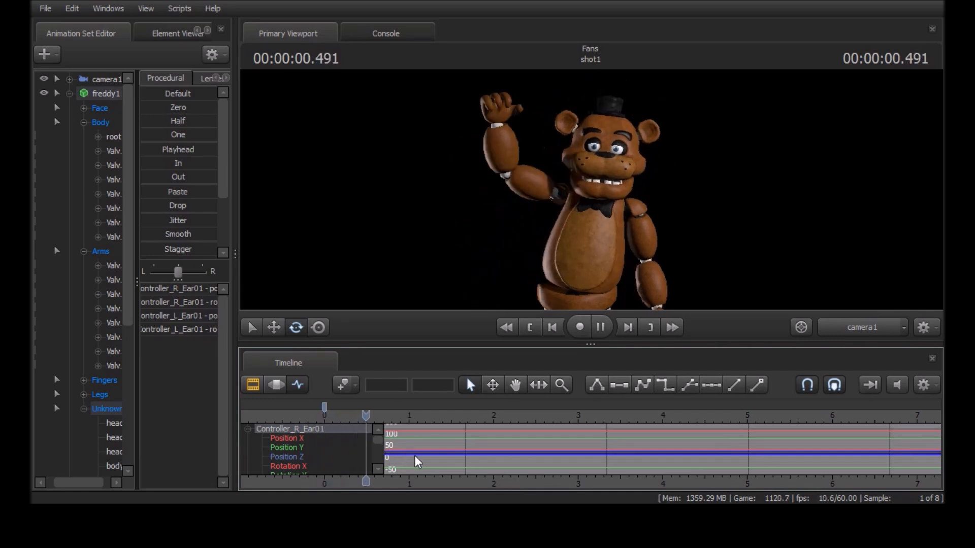
key(space)
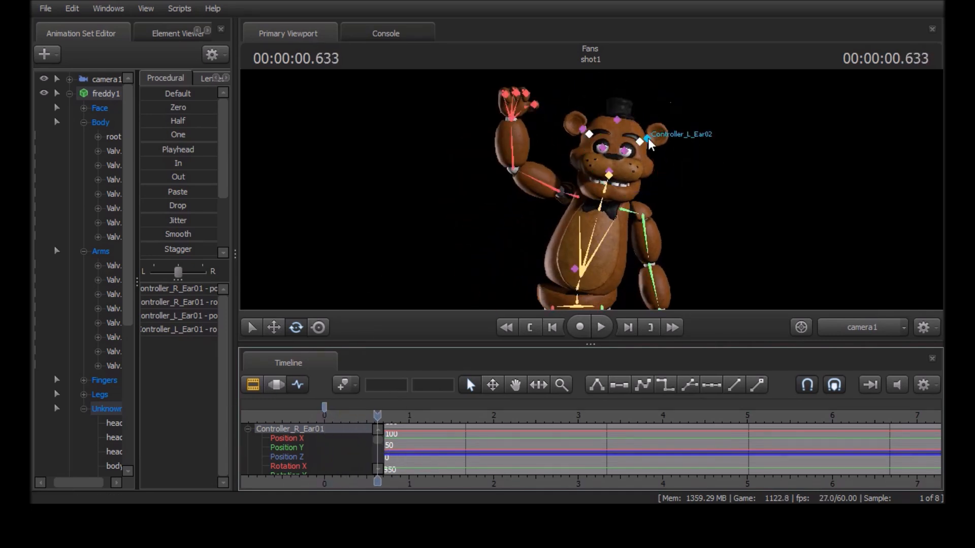
click(643, 144)
drag(598, 169, 590, 160)
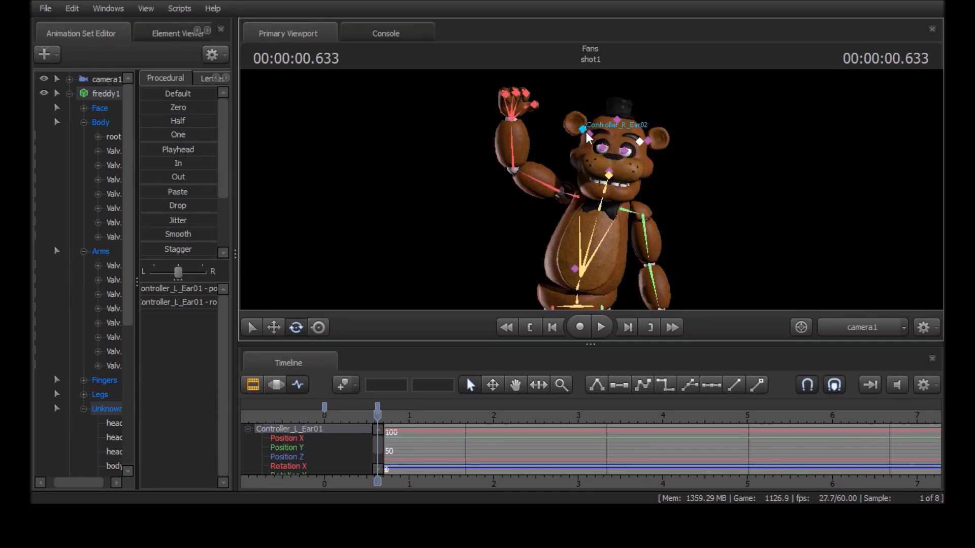
click(588, 145)
drag(588, 184, 575, 178)
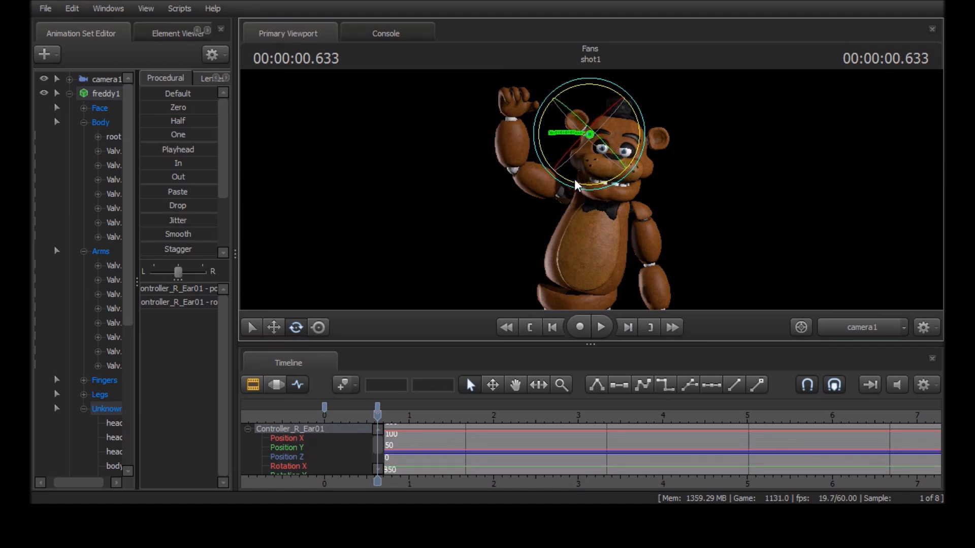
Step: Rotate the right ear and the left ear further inward toward the hat on their 0.633-second keyframes and play the result
key(space)
key(space)
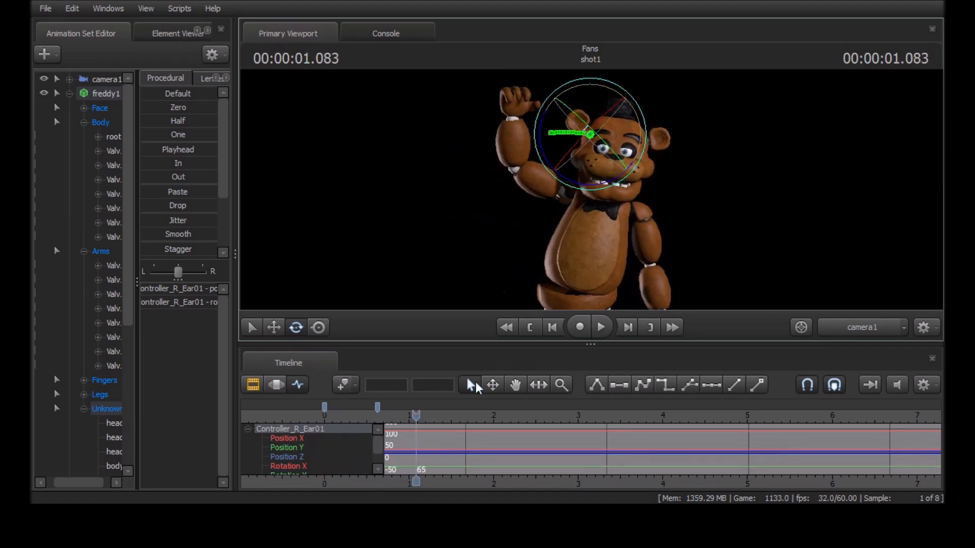
drag(417, 414, 378, 416)
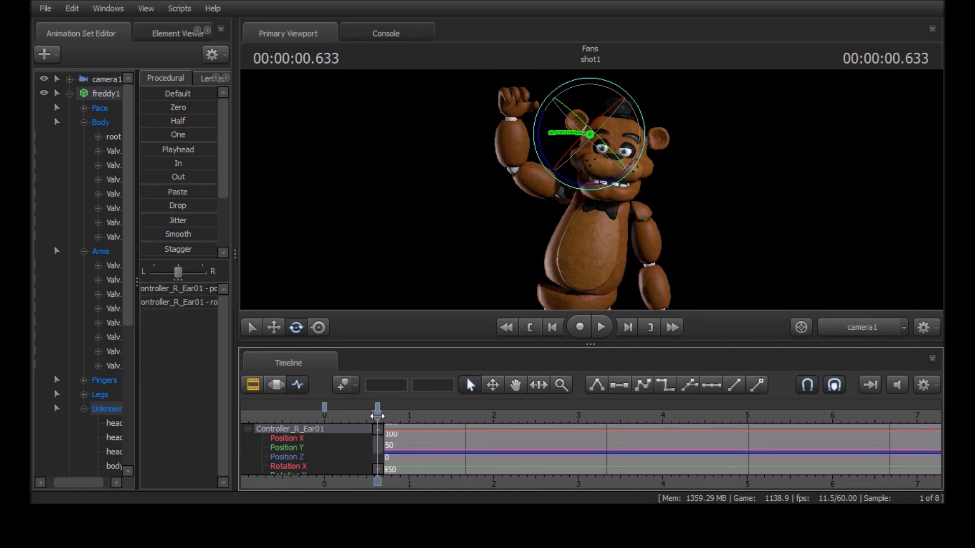
drag(567, 186, 535, 175)
key(ctrl)
click(639, 148)
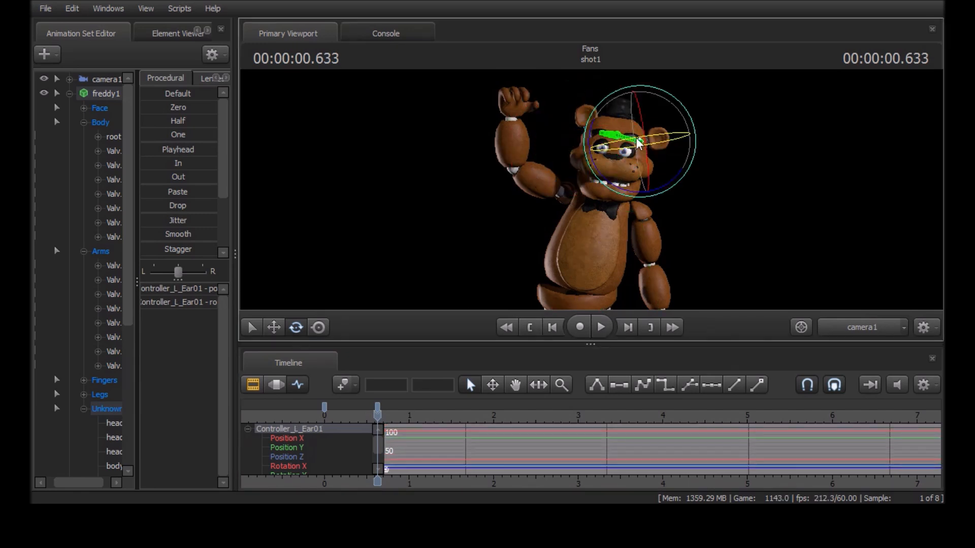
drag(594, 158, 594, 161)
key(space)
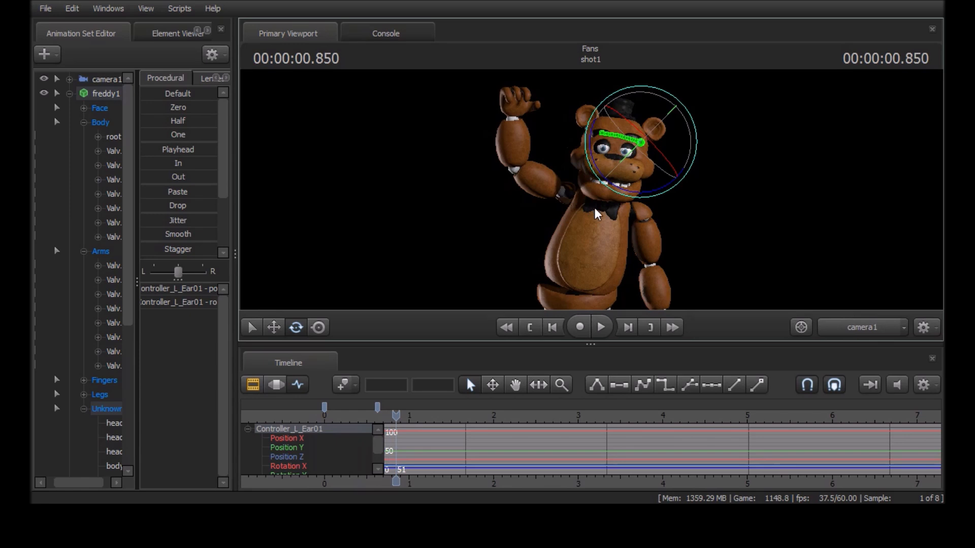
Step: Try pasting the left ear's starting keyframe at 0.95 and 1.566 seconds, playing back the motion
drag(396, 415, 404, 415)
click(324, 408)
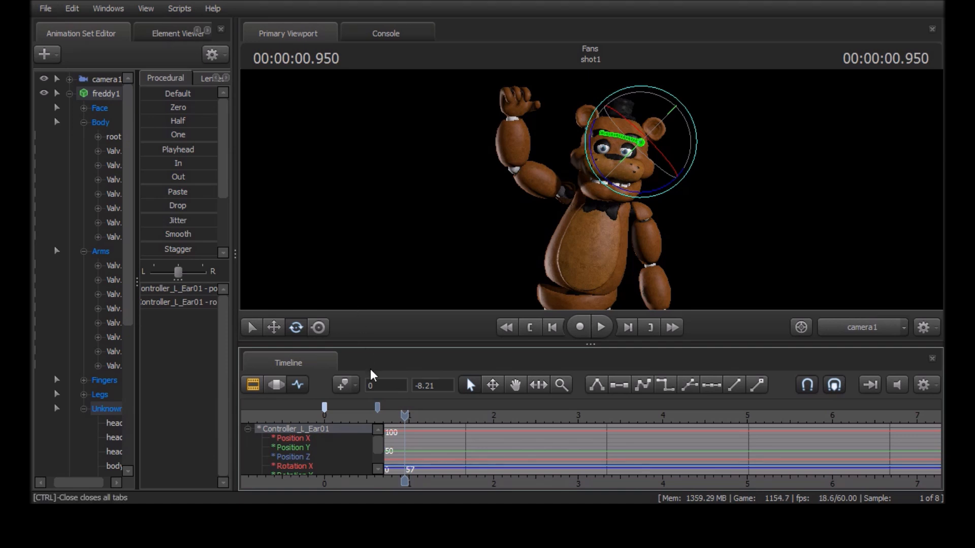
key(ctrl+v)
key(space)
key(space)
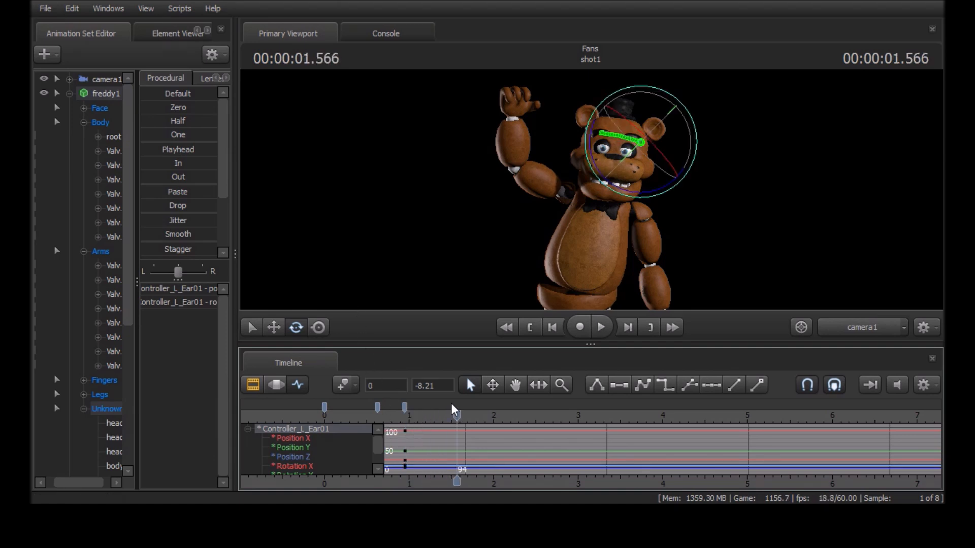
key(ctrl+v)
key(space)
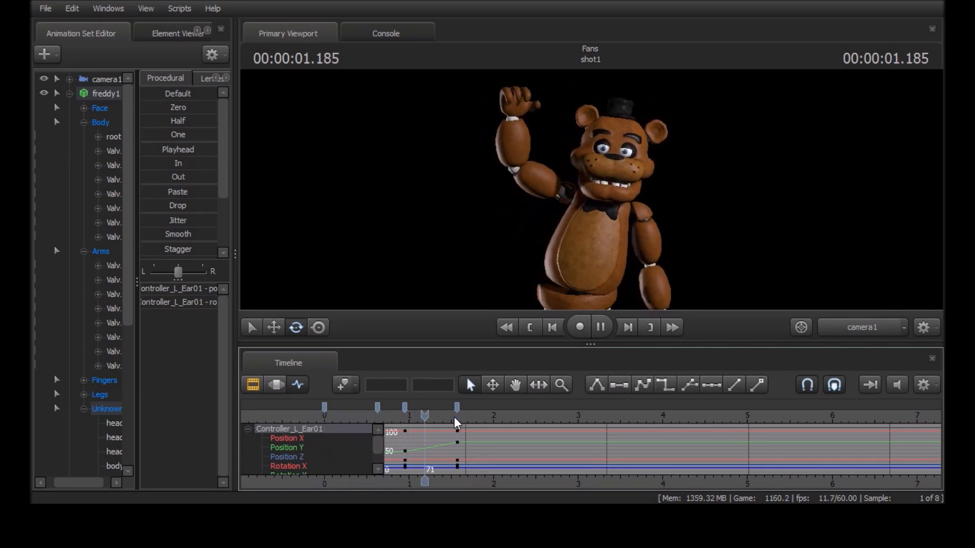
key(space)
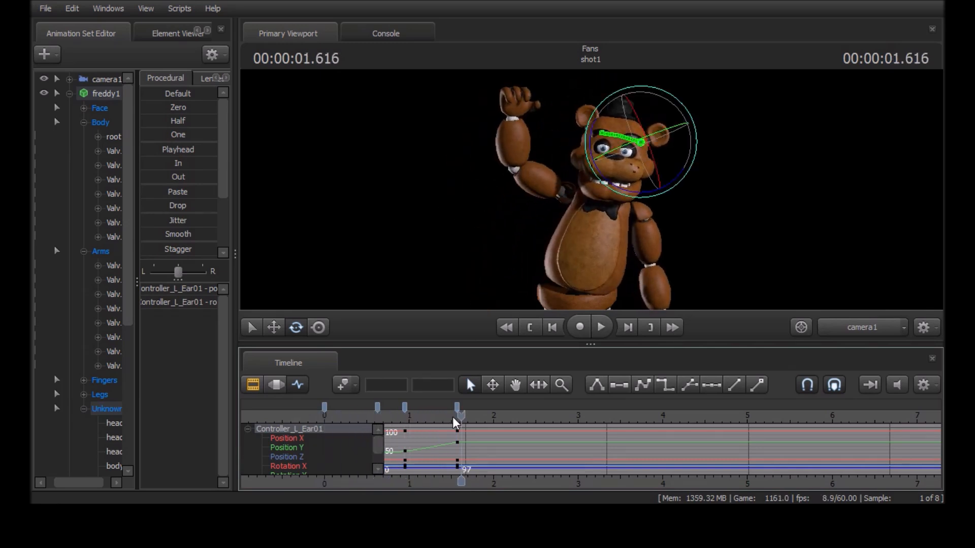
Step: Delete the left ear's keyframe at frame 94, and undo back past both pasted ear keyframes
click(457, 407)
key(Delete)
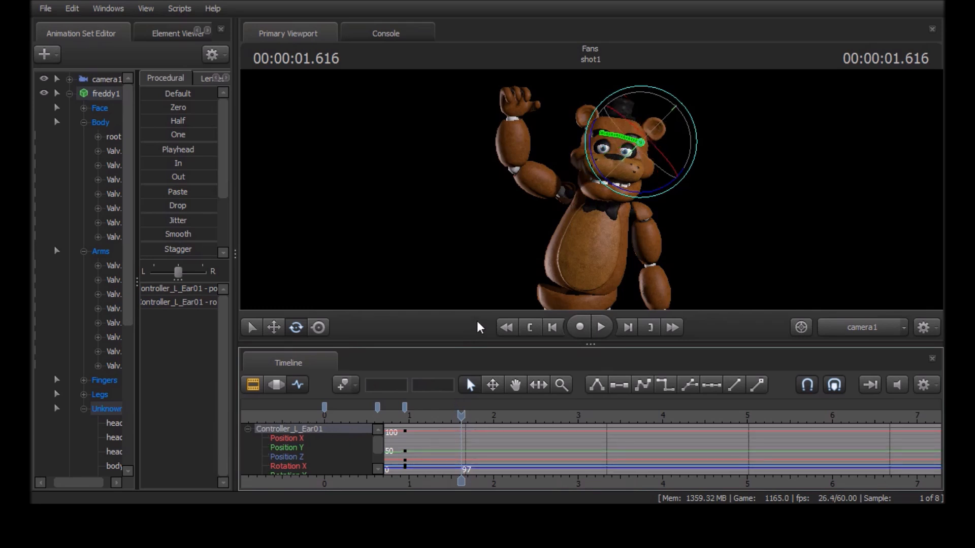
key(ctrl+z)
key(ctrl+z)
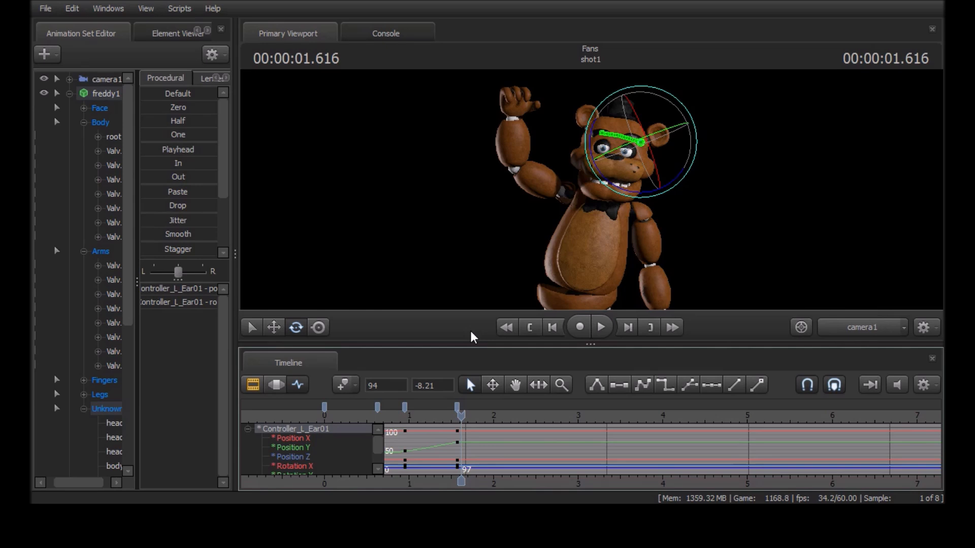
key(ctrl+z)
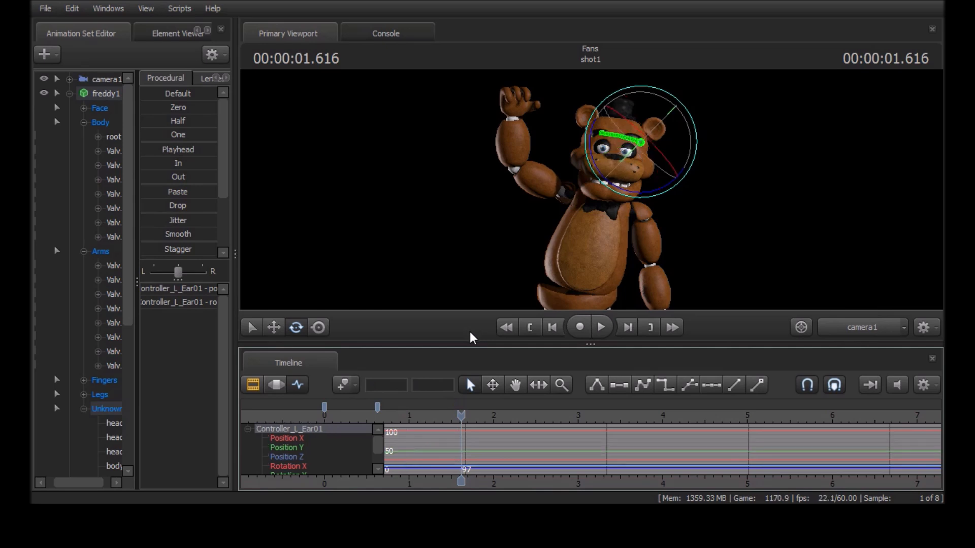
Step: Play back the wave several times to check the ear motion together with the head and arm
key(space)
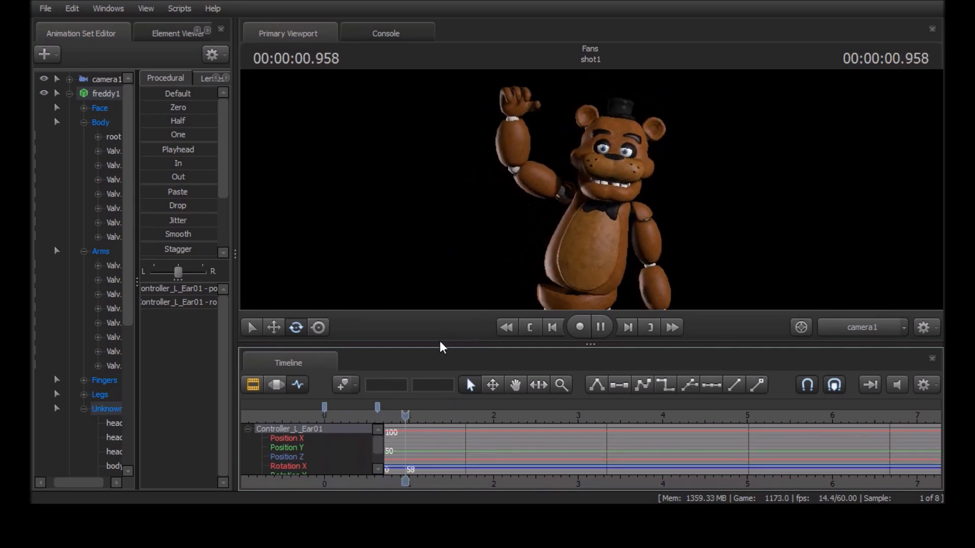
key(space)
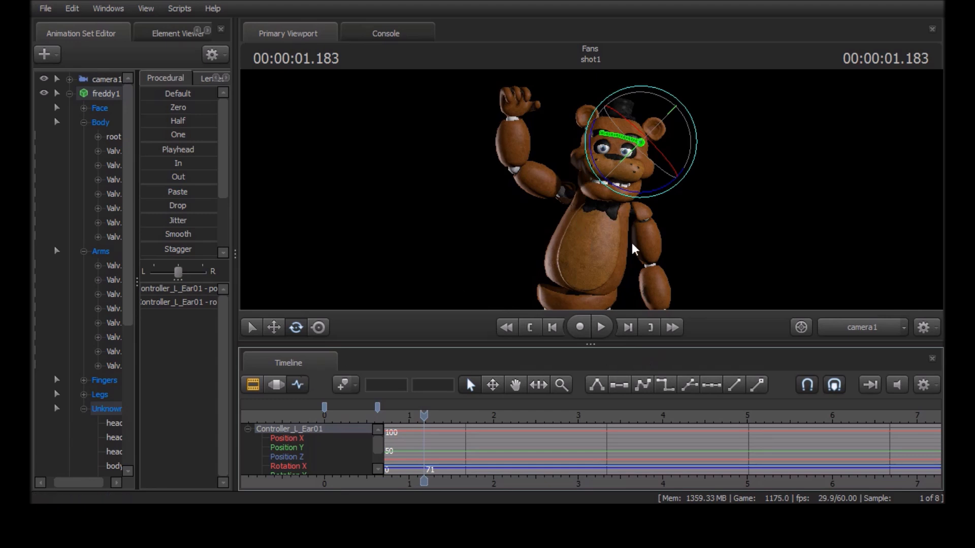
key(space)
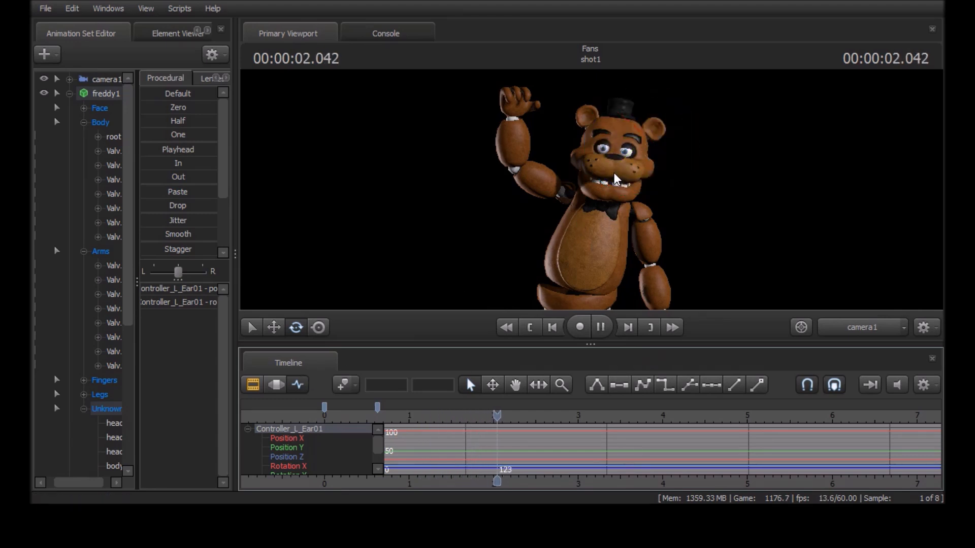
key(space)
key(space)
key(space)
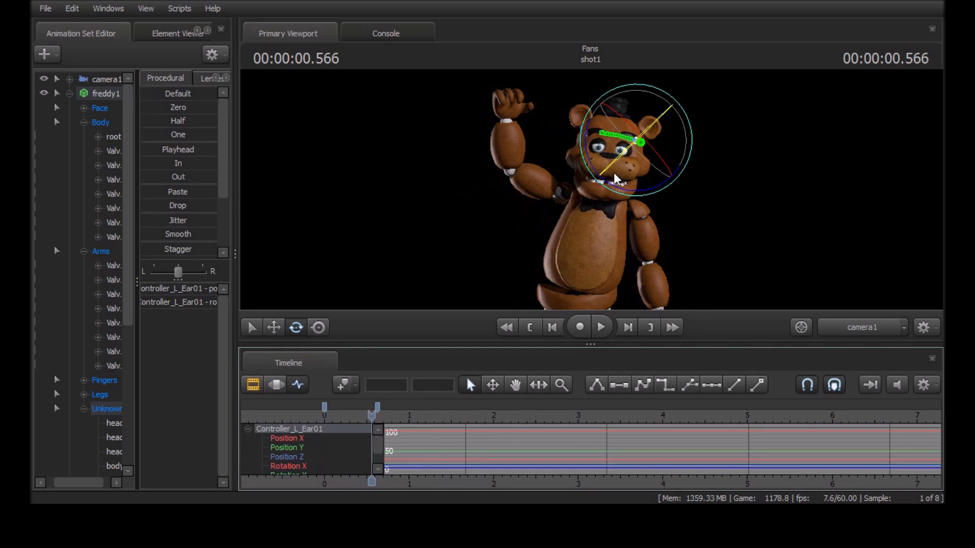
Step: Keyframe Controller_Jaw at 0 seconds, rotate the jaw open at 0.55 seconds, and play the animation from the start
click(608, 173)
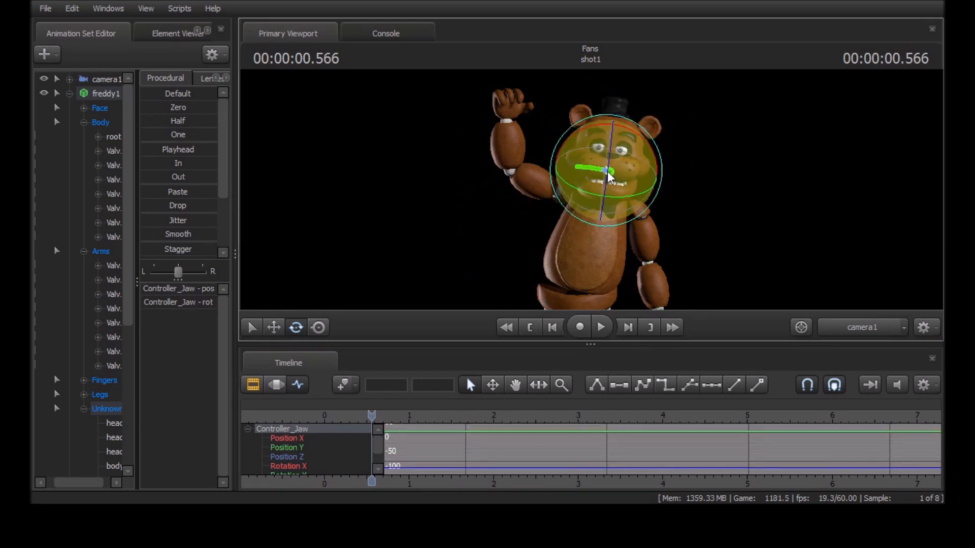
key(Home)
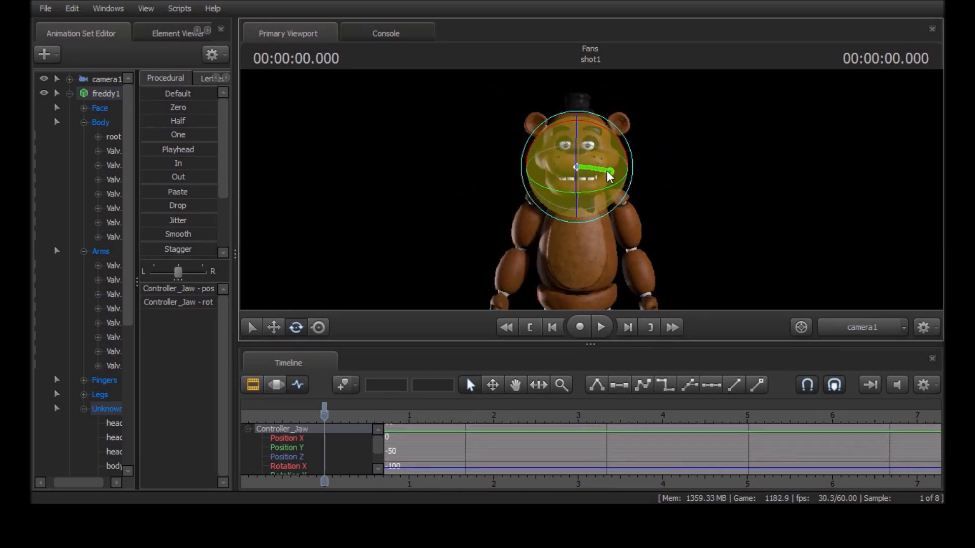
key(space)
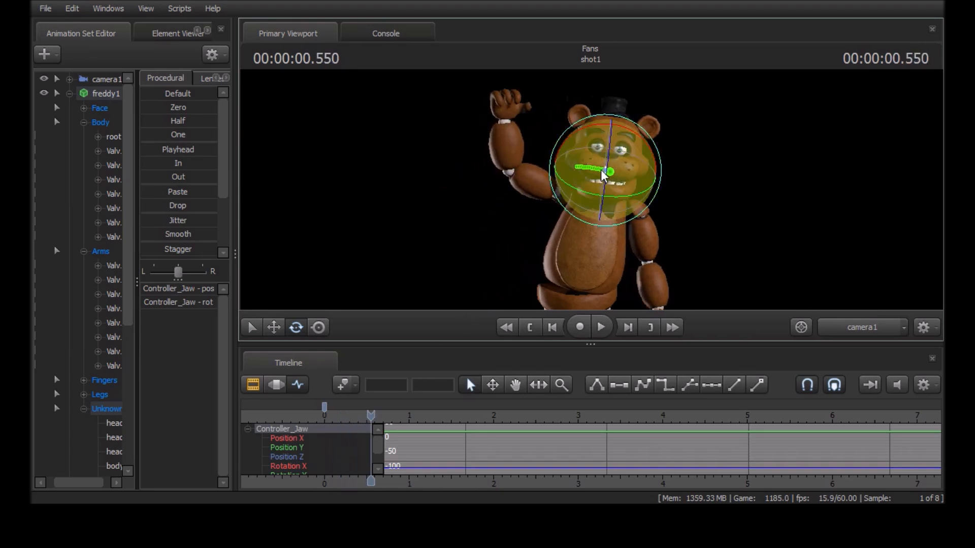
drag(604, 166, 606, 182)
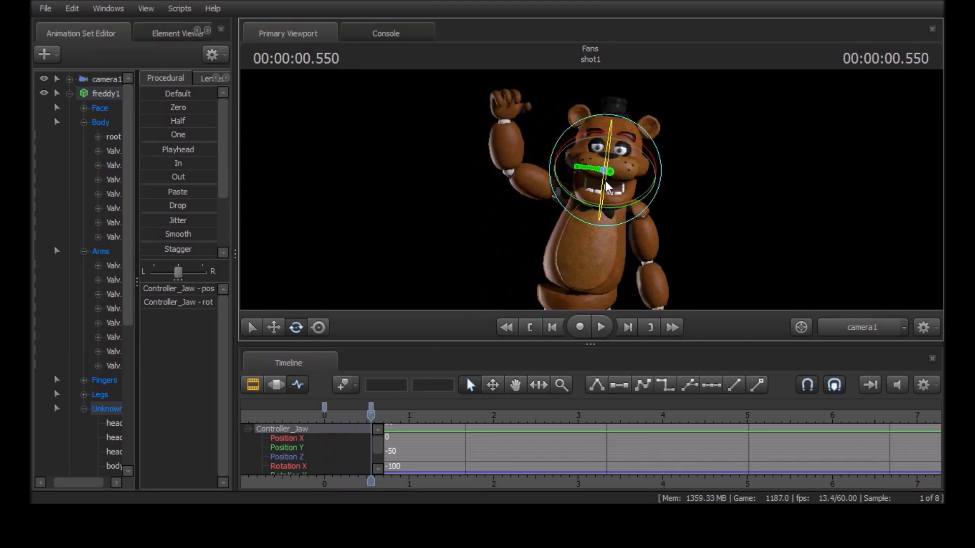
key(Home)
key(space)
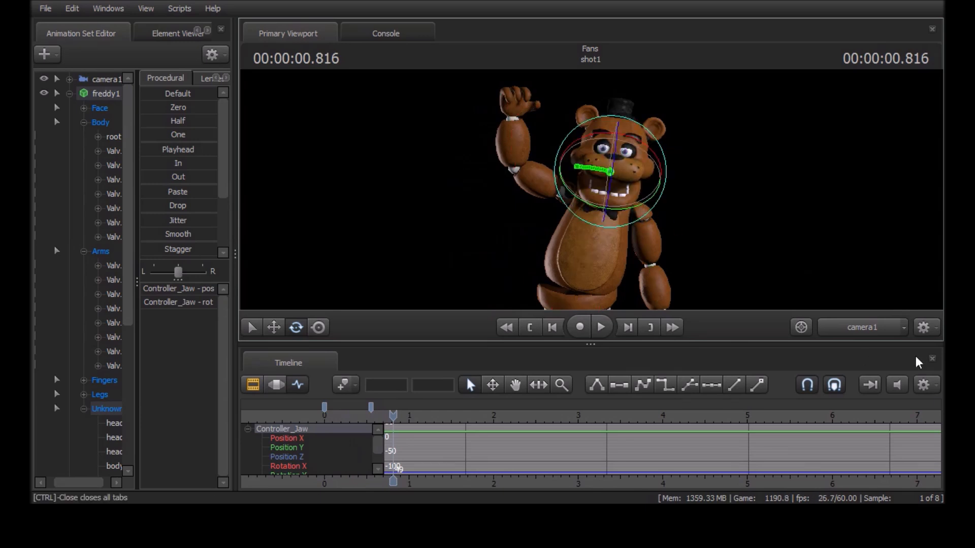
Step: Select both eyelid controllers, Controller_R_EyeLid and Controller_L_Eyelid, in a close-up Work Camera view, and return to camera1
ctrl+click(872, 327)
drag(809, 283, 586, 188)
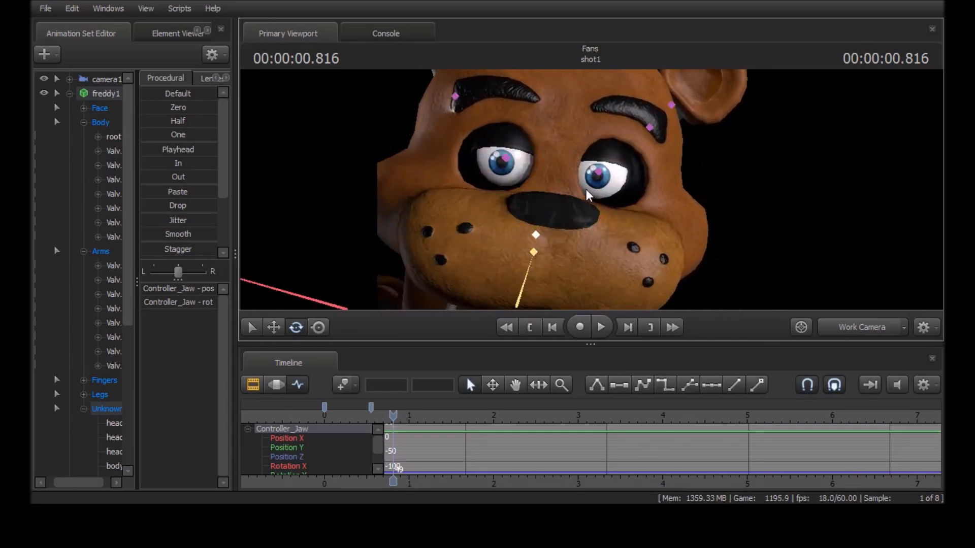
click(503, 155)
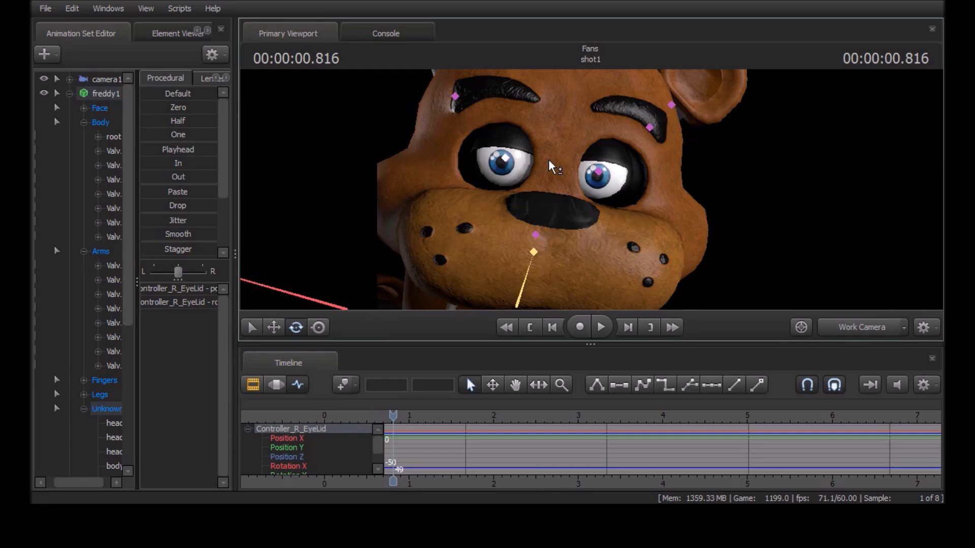
click(601, 169)
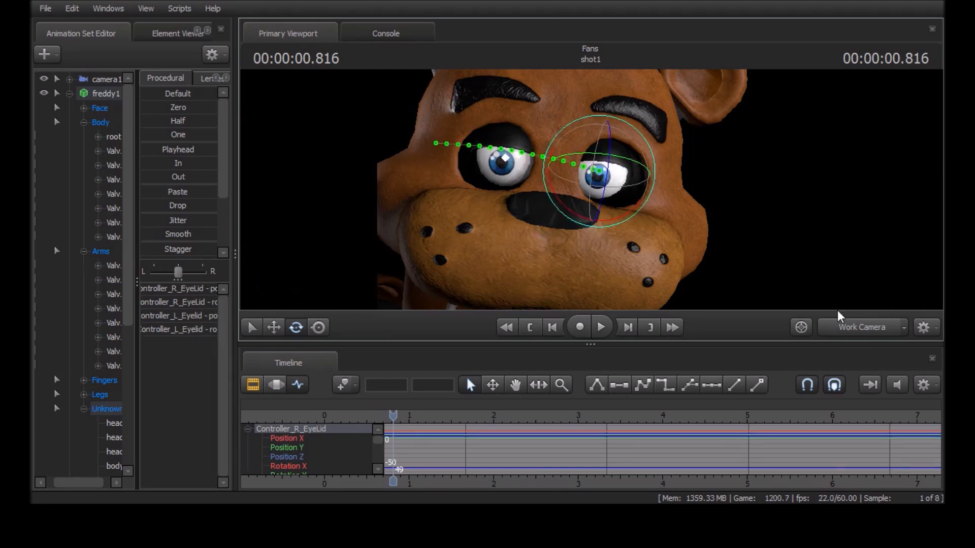
click(838, 325)
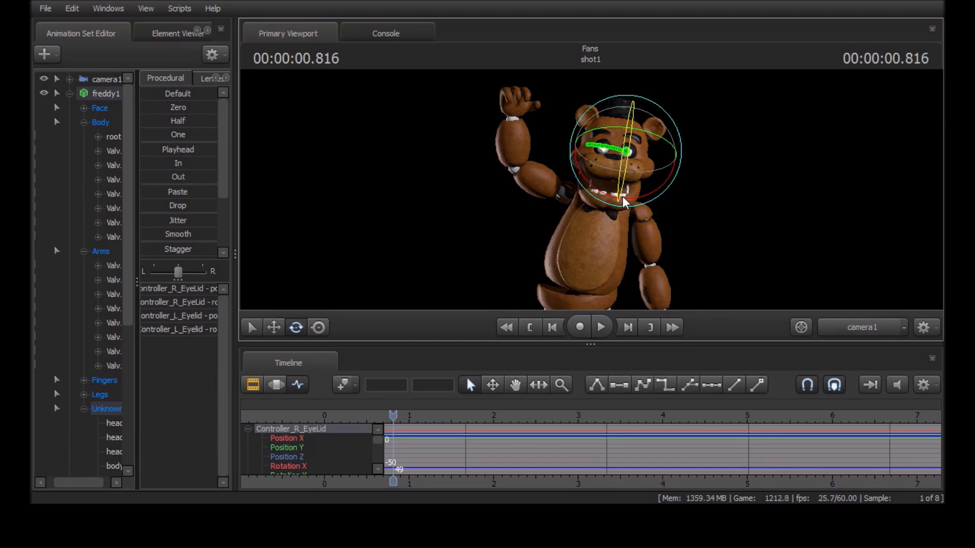
Step: Keyframe both eyelids at 0 seconds and rotate them closed at 0.3 seconds
key(Home)
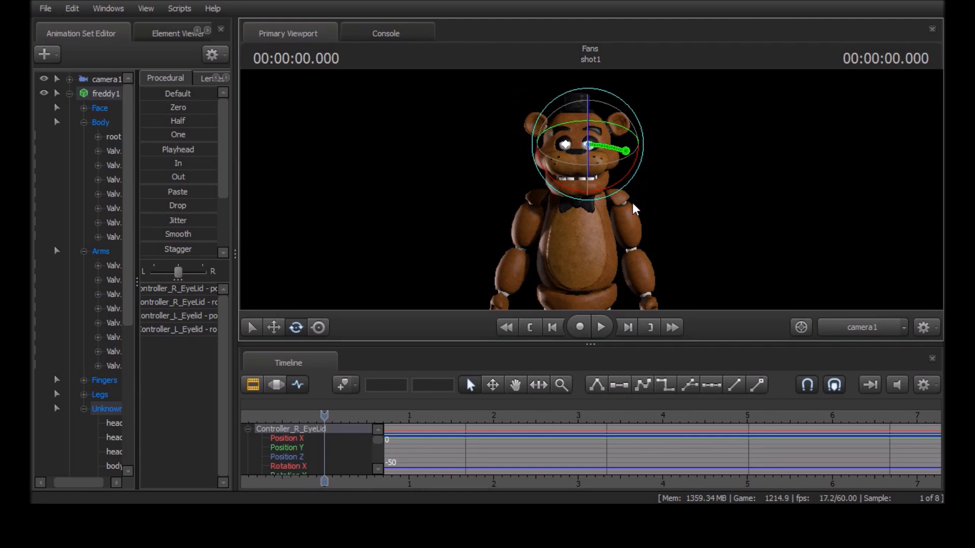
key(space)
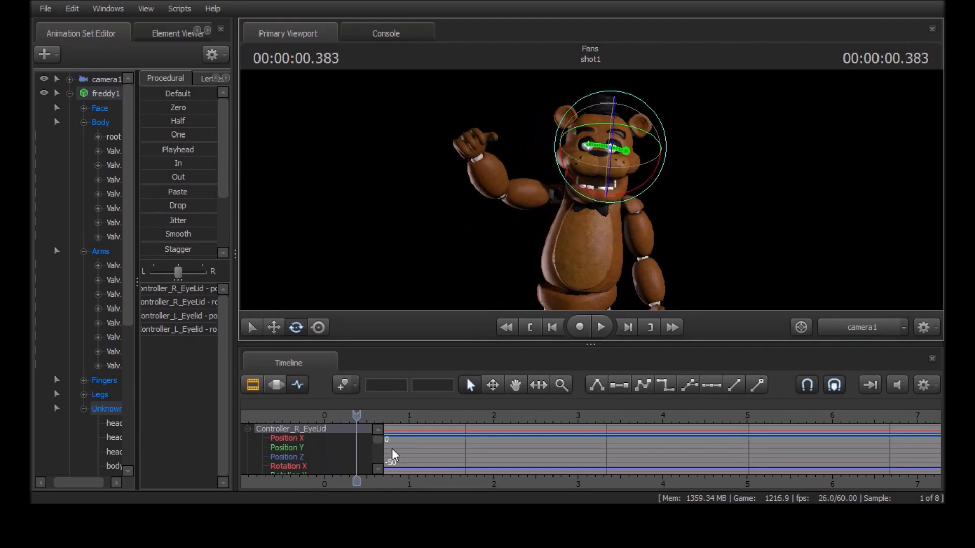
key(space)
key(space)
drag(358, 422, 349, 411)
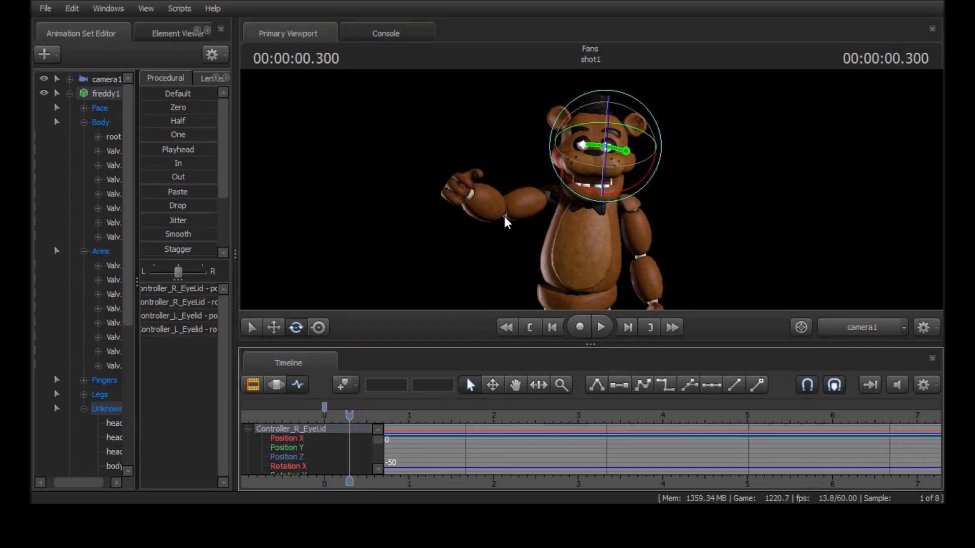
drag(598, 172, 596, 187)
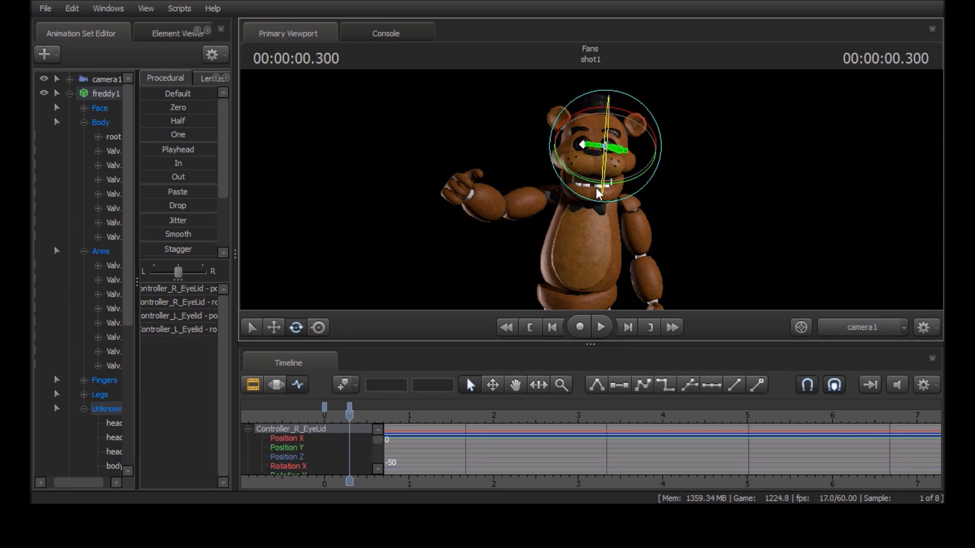
Step: Hold the eyelids closed with a keyframe at 0.583 seconds, rotate them open at 0.7 seconds, and play the blink from the start
key(space)
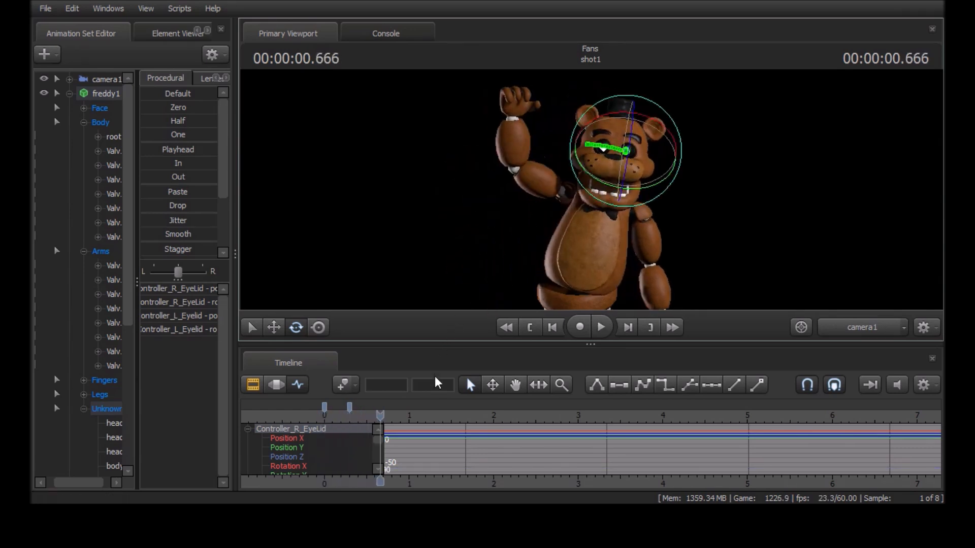
drag(381, 413, 372, 413)
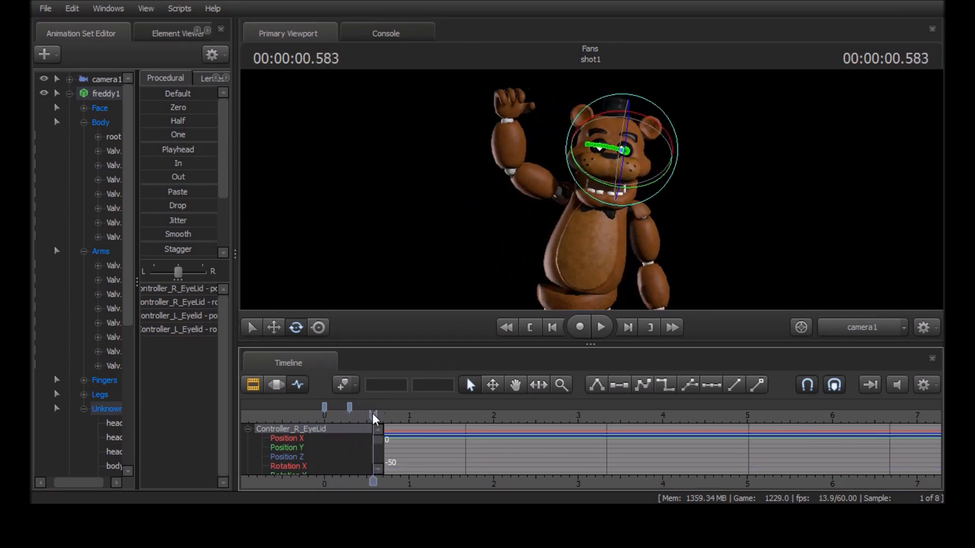
drag(373, 413, 383, 415)
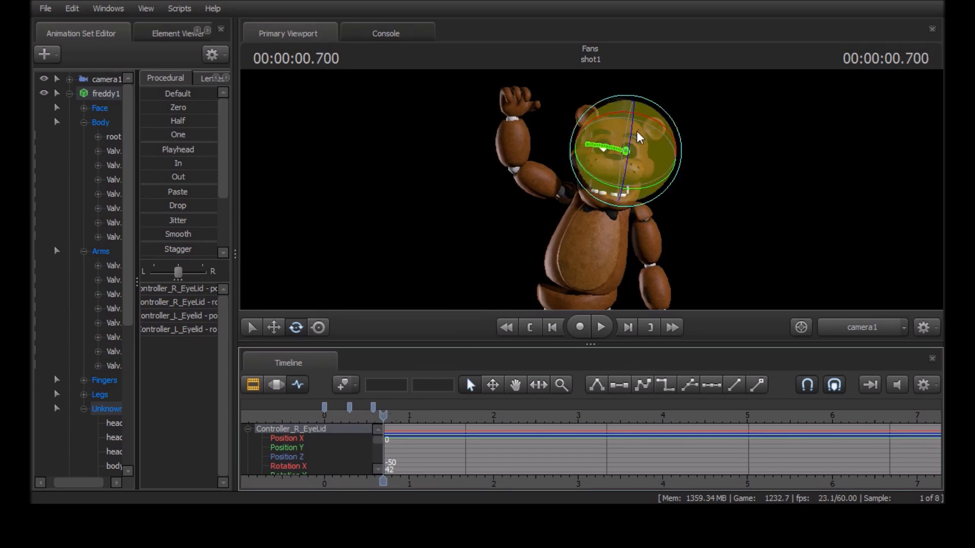
mouse_move(628, 139)
mouse_down()
mouse_move(644, 82)
mouse_move(625, 151)
mouse_move(641, 122)
mouse_up()
key(Home)
key(space)
key(space)
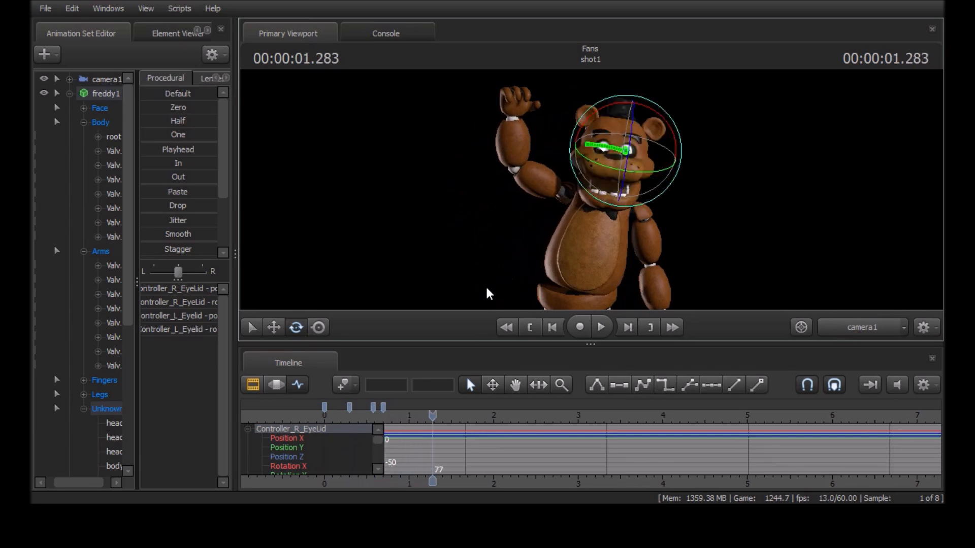
Step: Try moving the eyelids' last keyframe to frame 51 and play back the slower blink
drag(383, 407, 396, 407)
key(Home)
key(space)
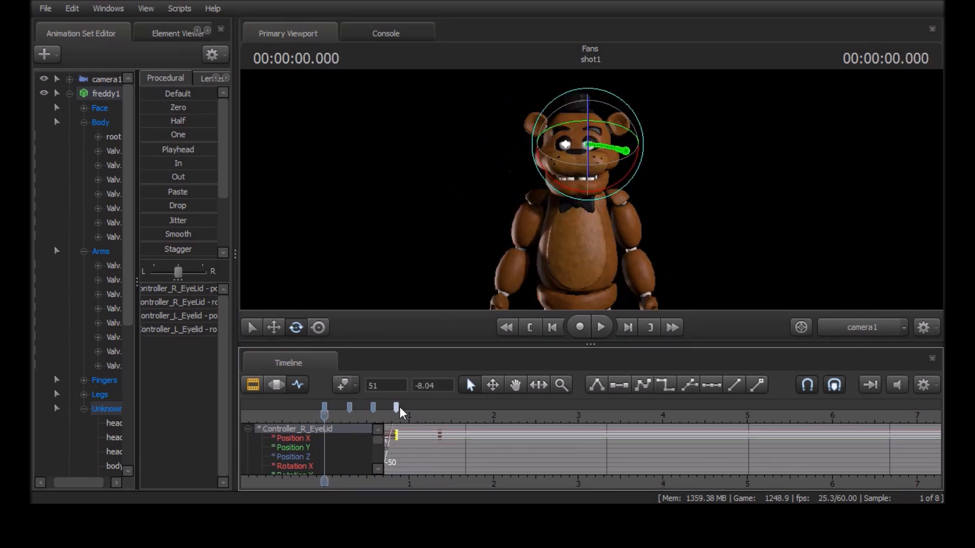
key(space)
Step: Try moving the eyelids' last keyframe to frame 71 and play the animation from the start
scroll(386, 426, up, 3)
scroll(386, 426, down, 2)
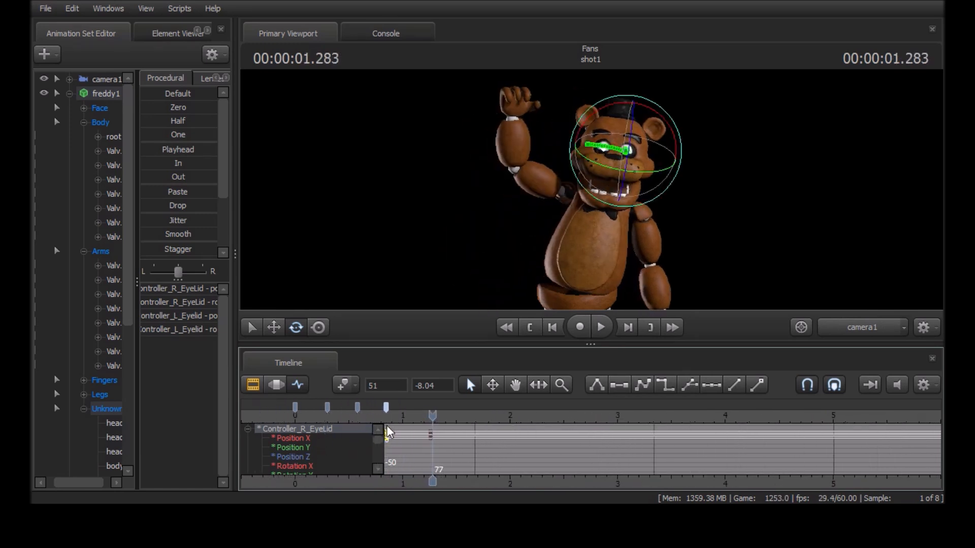
drag(385, 406, 421, 412)
key(space)
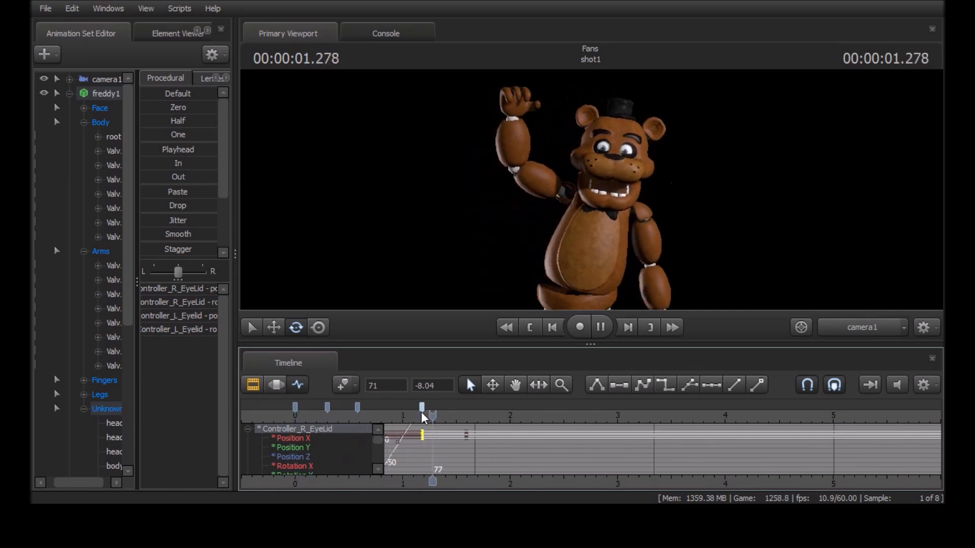
key(space)
scroll(417, 438, down, 3)
key(space)
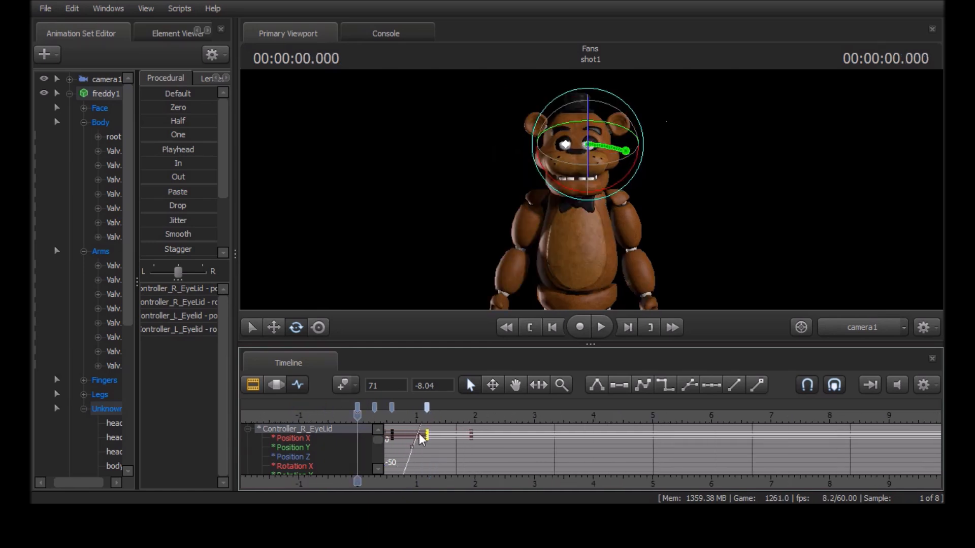
key(space)
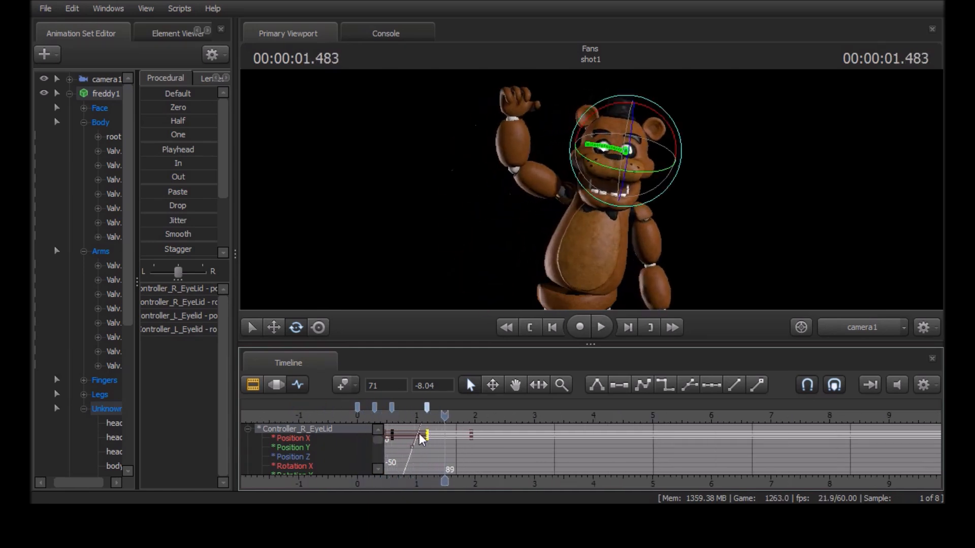
Step: Move the eyelids' last keyframe to frame 96 and play back the animation from the start
drag(426, 408, 450, 408)
key(Home)
key(space)
key(space)
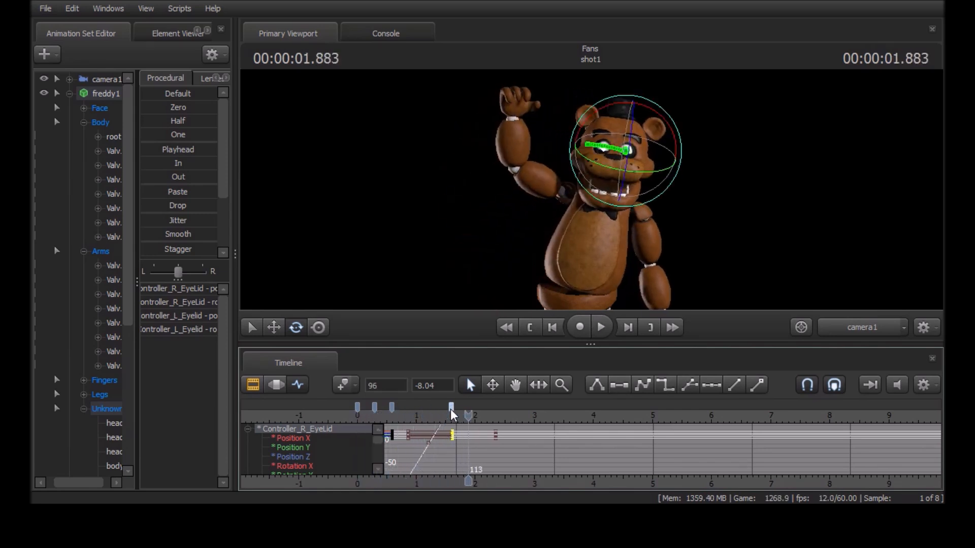
key(Home)
key(space)
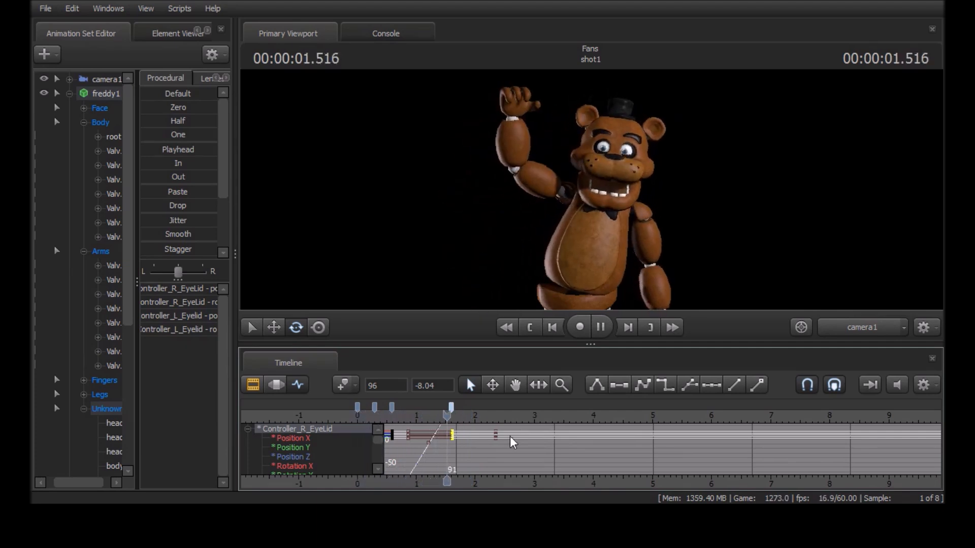
key(space)
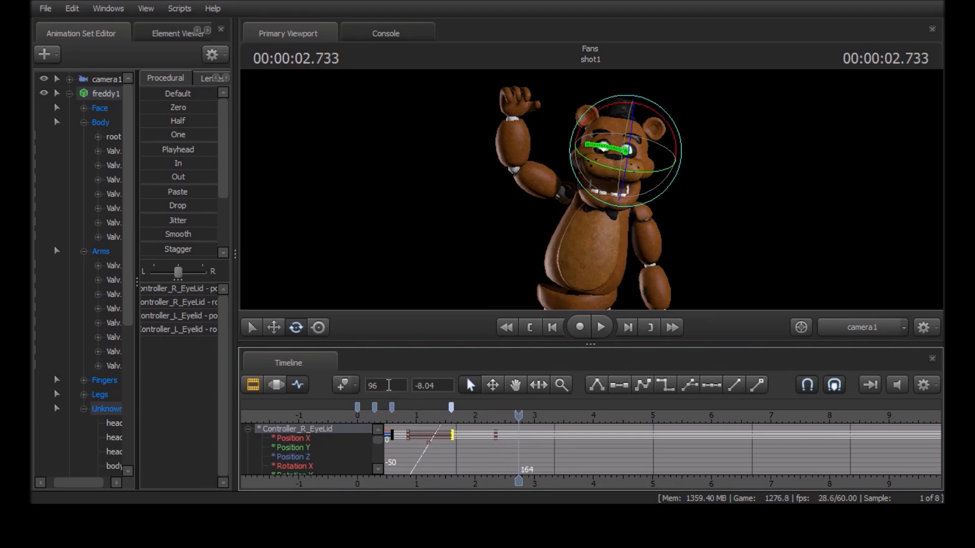
Step: Examine the Dialog, Music and Effects sound tracks in the Clip Editor and play the shot from the start
key(Home)
click(253, 384)
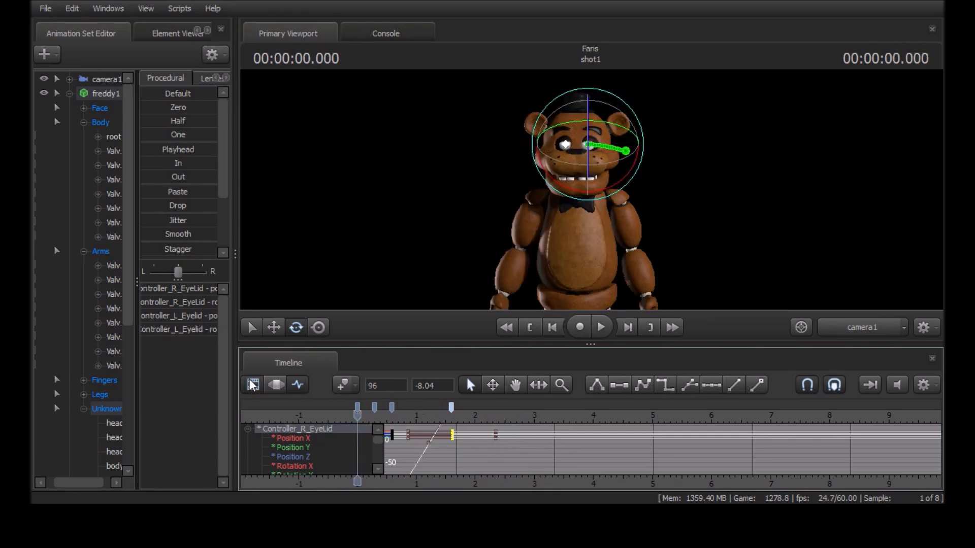
scroll(937, 474, down, 3)
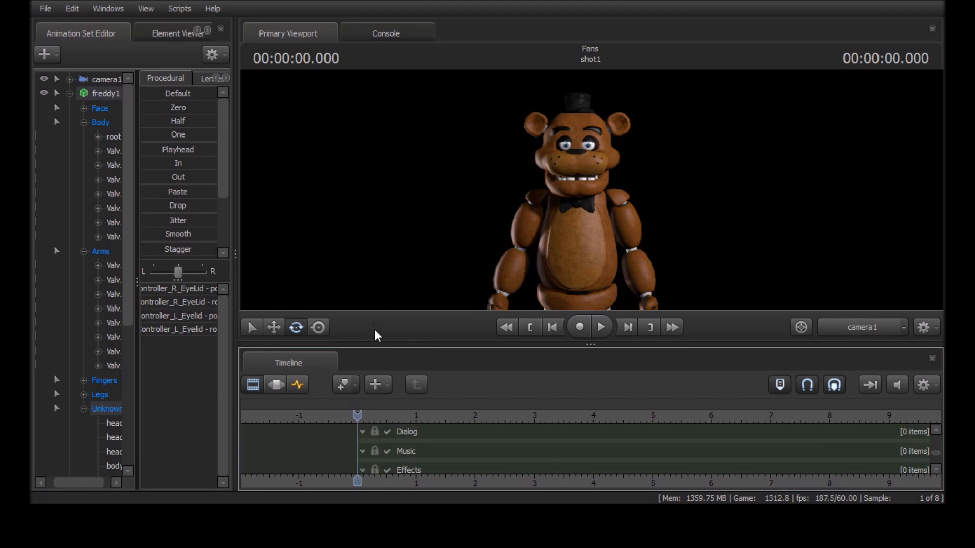
drag(376, 343, 374, 341)
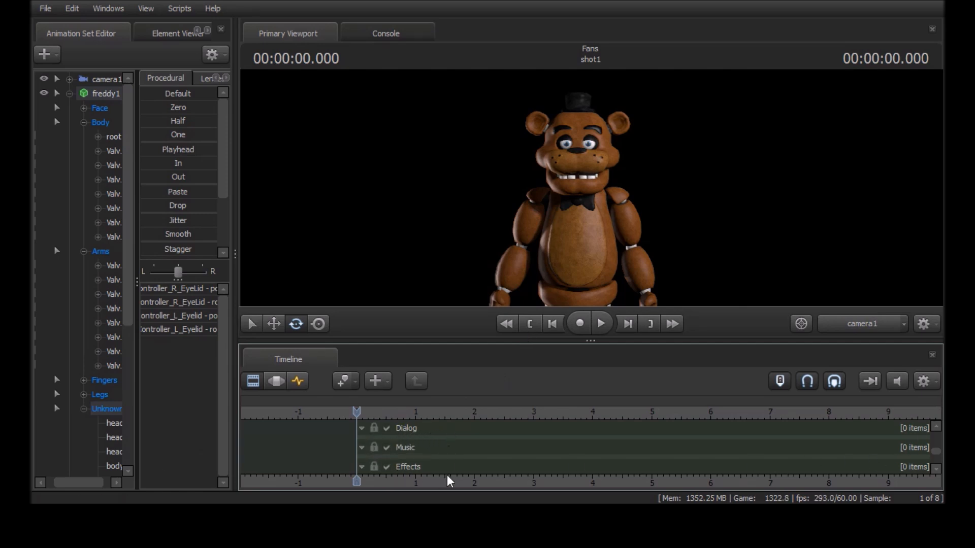
scroll(934, 454, down, 1)
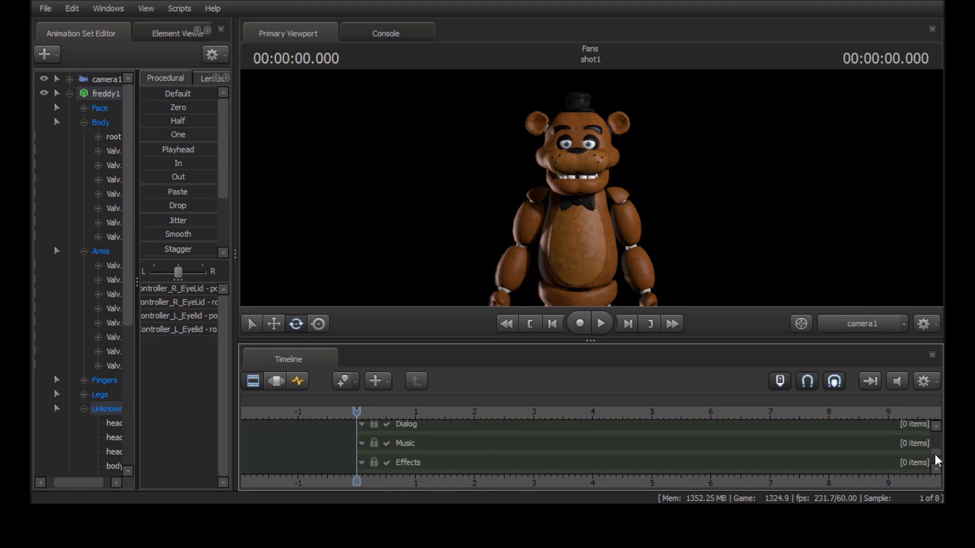
scroll(933, 458, down, 1)
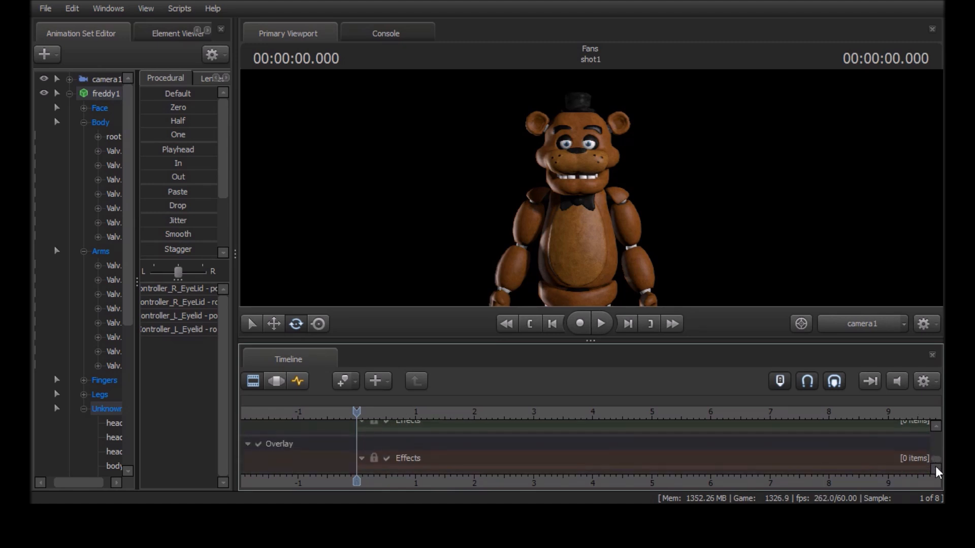
scroll(939, 462, up, 2)
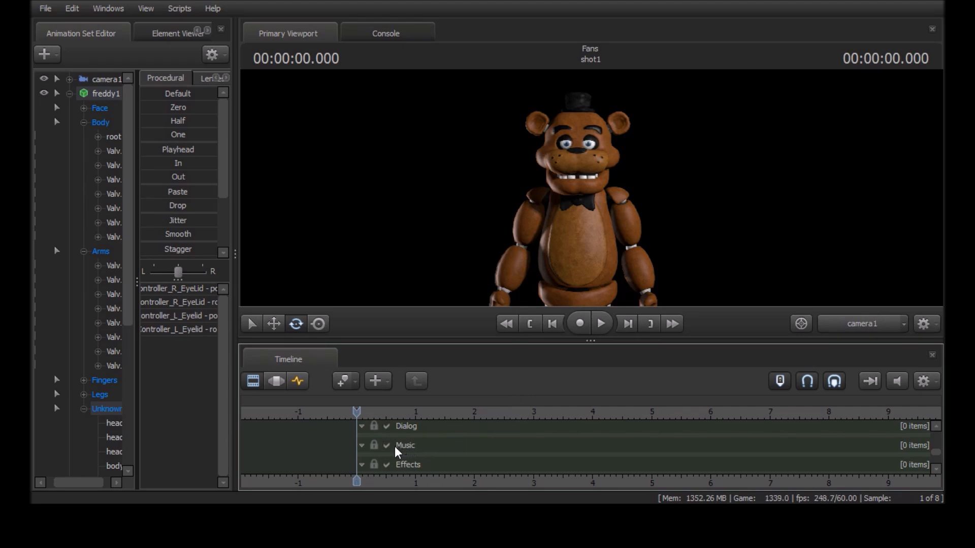
key(space)
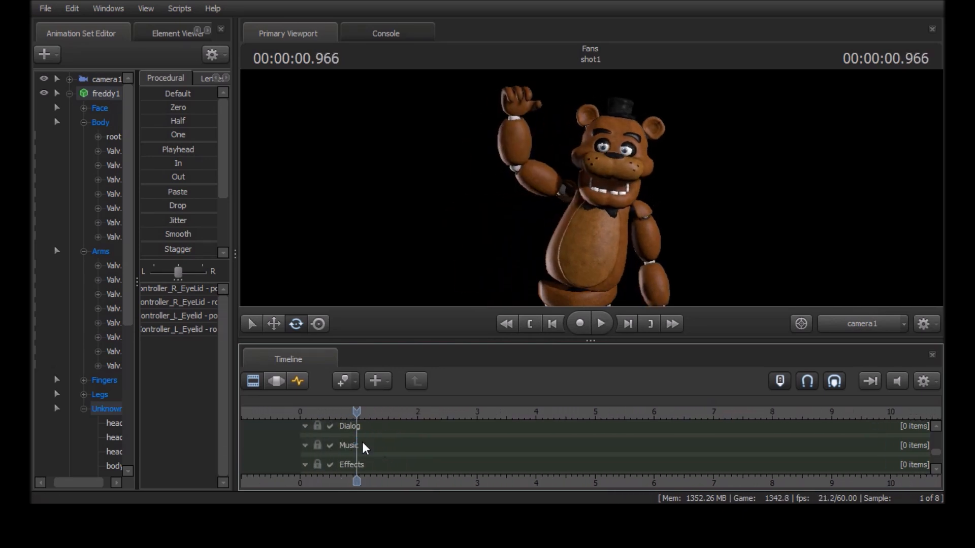
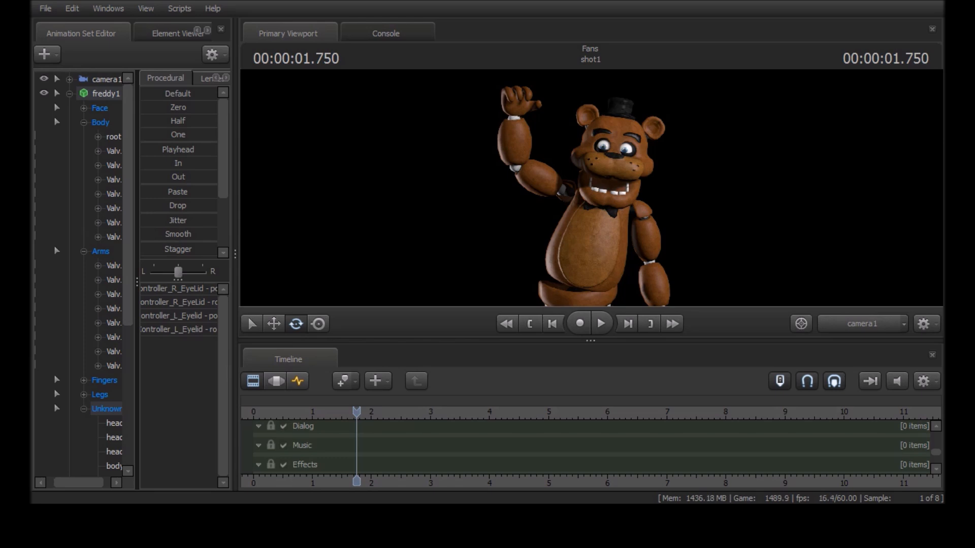
Step: Return to the Graph Editor, select Controller_Jaw and set a keyframe holding the jaw open at frame 124
click(632, 484)
click(297, 383)
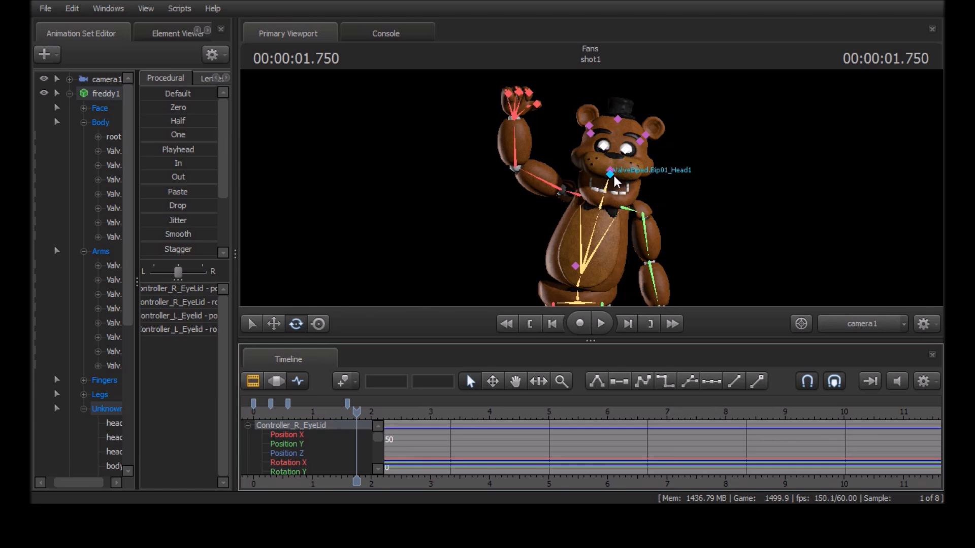
click(594, 189)
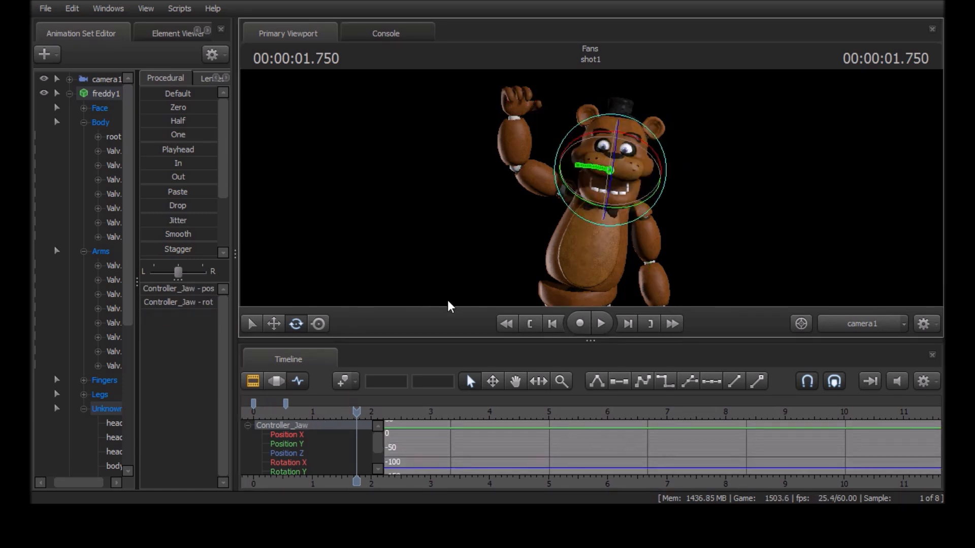
click(274, 380)
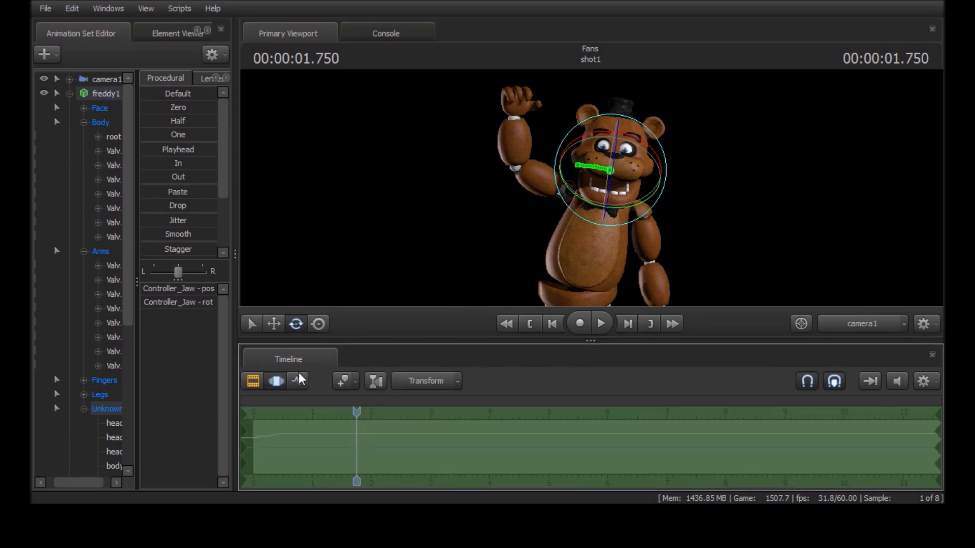
click(294, 374)
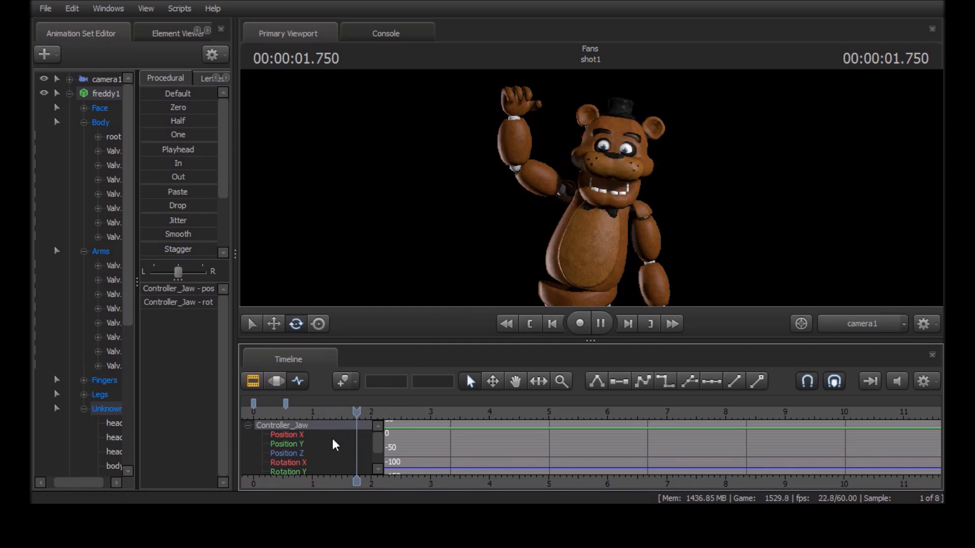
key(space)
key(space)
mouse_move(385, 407)
mouse_down()
mouse_move(371, 408)
mouse_move(403, 414)
mouse_move(367, 409)
mouse_move(391, 402)
mouse_move(376, 405)
mouse_up()
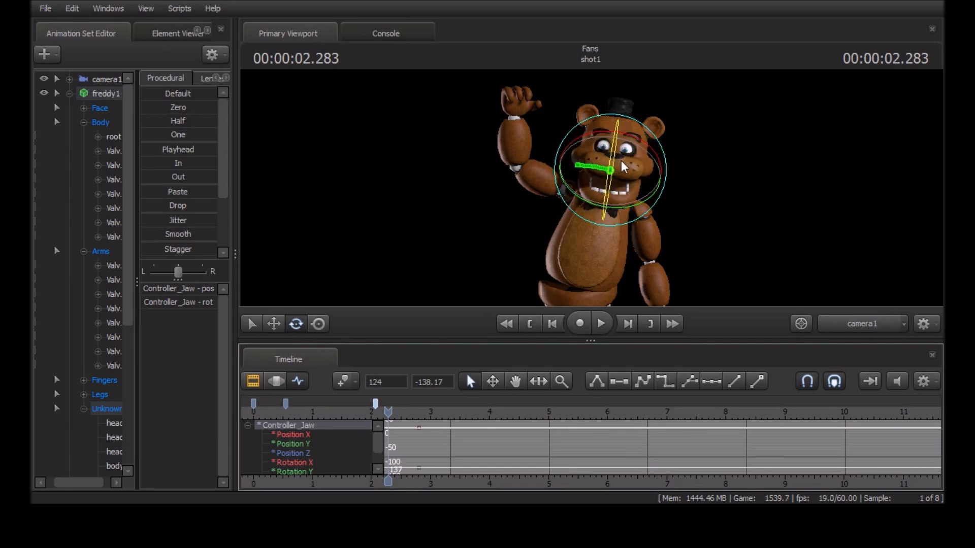
Step: Rotate the jaw closed at 2.283 seconds and open at 2.5, and repeat the talking motion with keyframes at about 2.9 and 3.133 seconds
drag(613, 161, 622, 147)
key(space)
key(space)
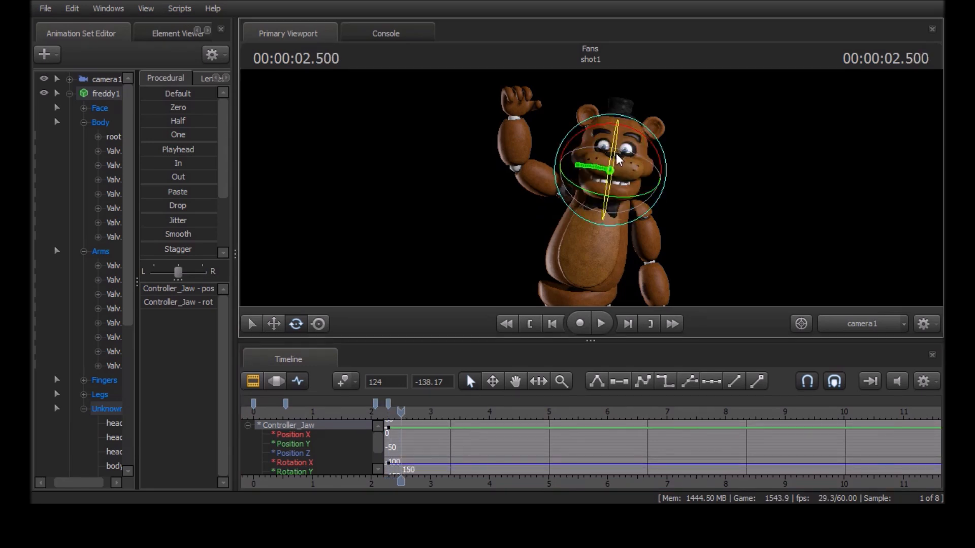
drag(614, 164, 611, 174)
key(space)
key(space)
key(space)
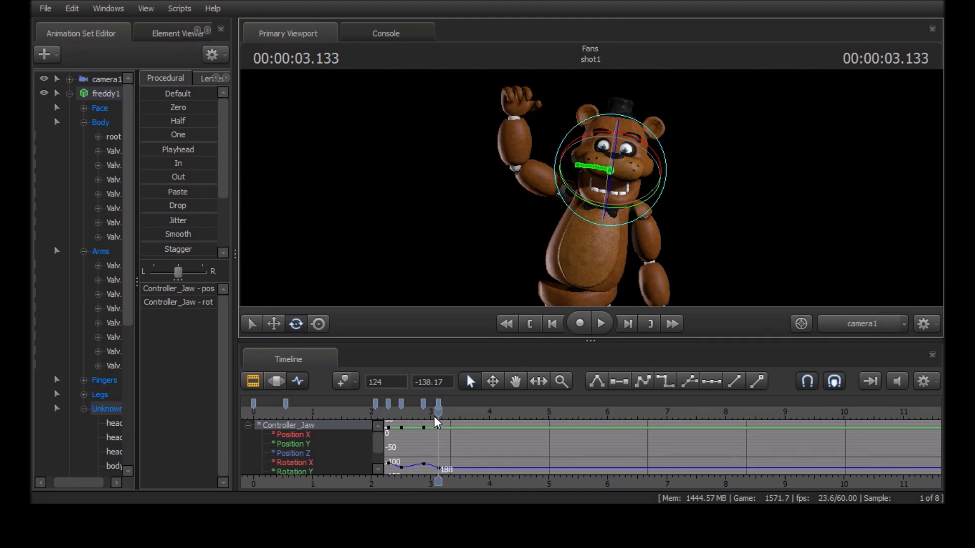
Step: Try rotating the jaw closed at 3.366 seconds, play back the motion and delete that keyframe
key(space)
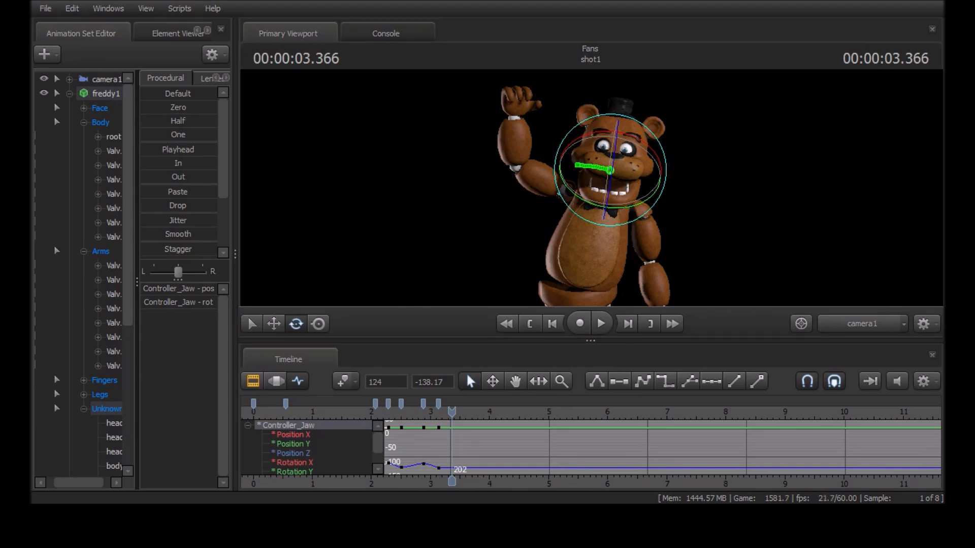
drag(615, 130, 614, 145)
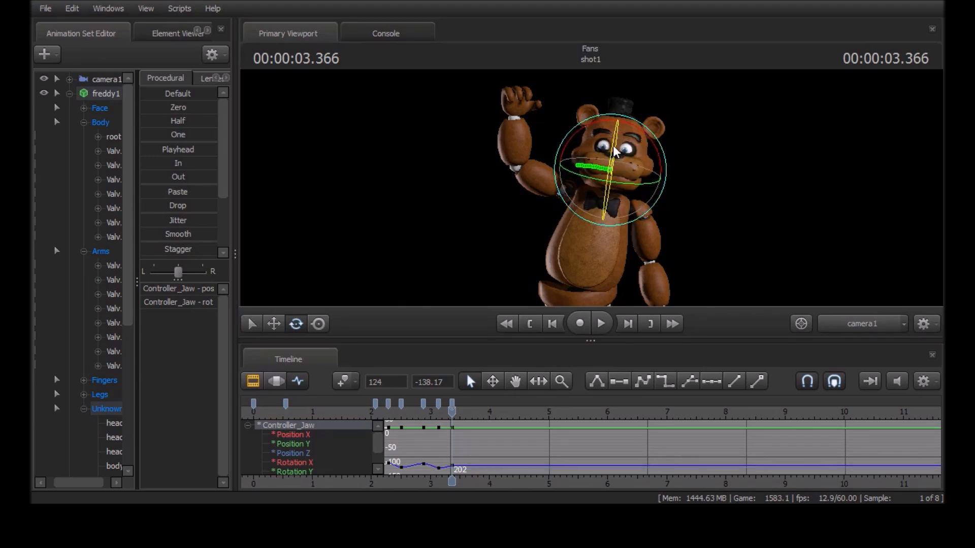
drag(452, 410, 383, 410)
key(space)
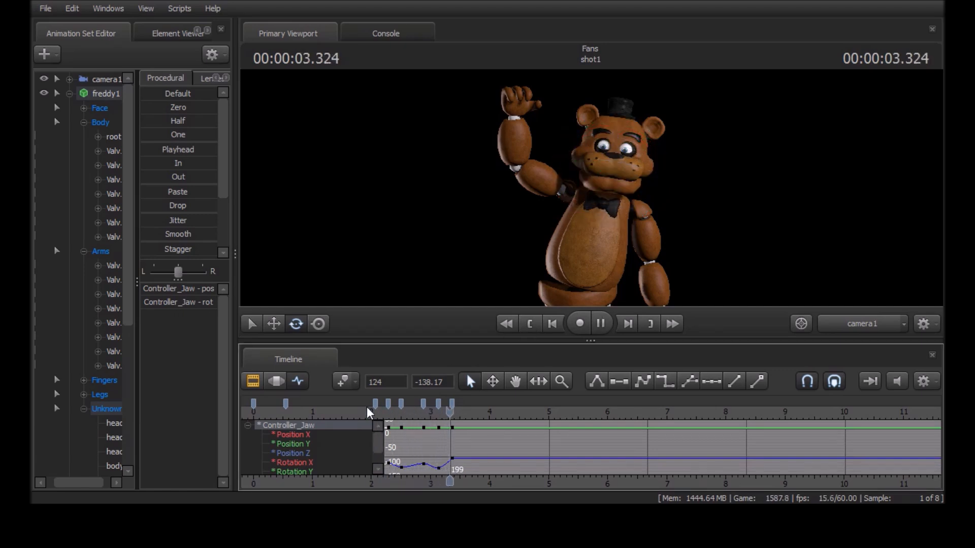
key(space)
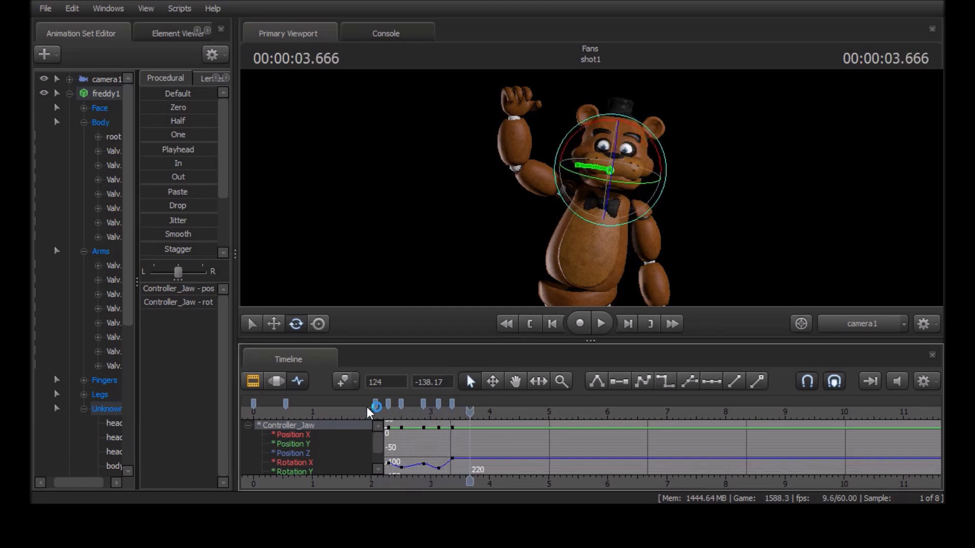
click(453, 404)
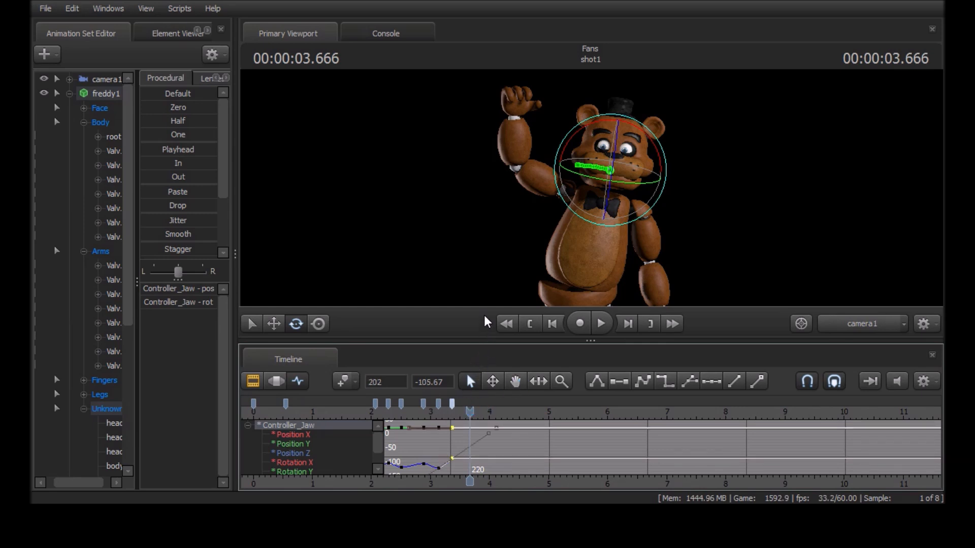
key(Delete)
Step: Try moving the jaw's last keyframe to frame 212, play back the result and undo the move
drag(439, 404, 462, 404)
click(401, 413)
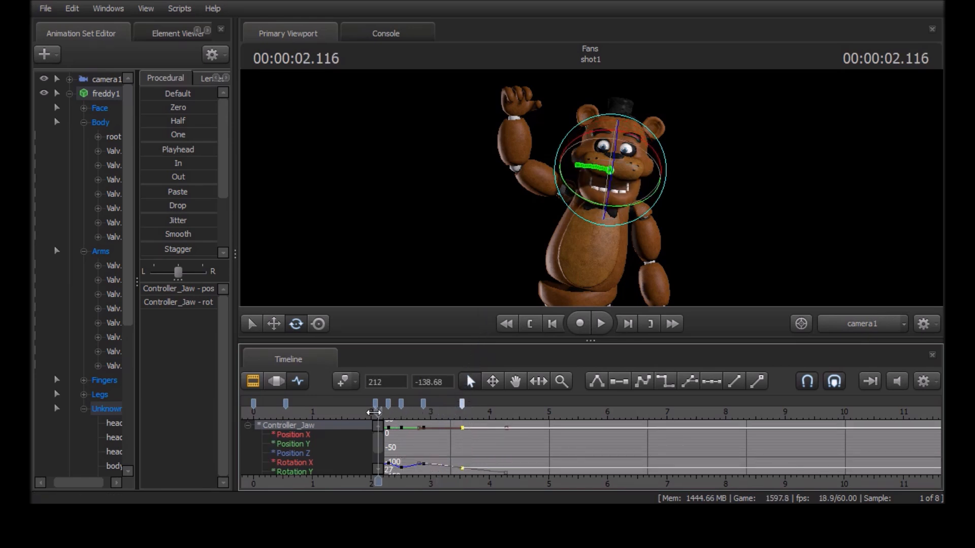
click(374, 412)
key(space)
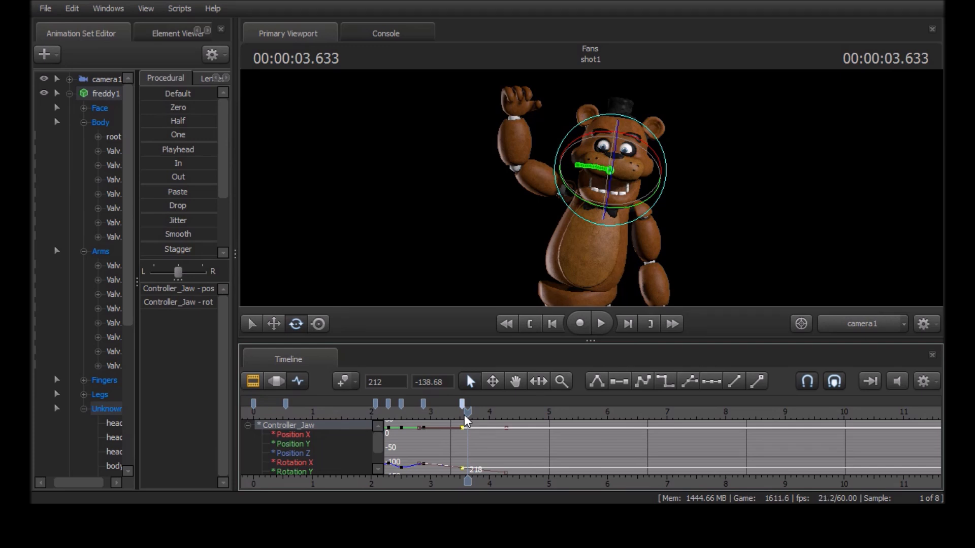
key(Right)
key(ctrl+z)
Step: Replay the talking motion, rotate the jaw partly closed at 3.516 seconds and open it again at 3.9 seconds
key(Home)
key(space)
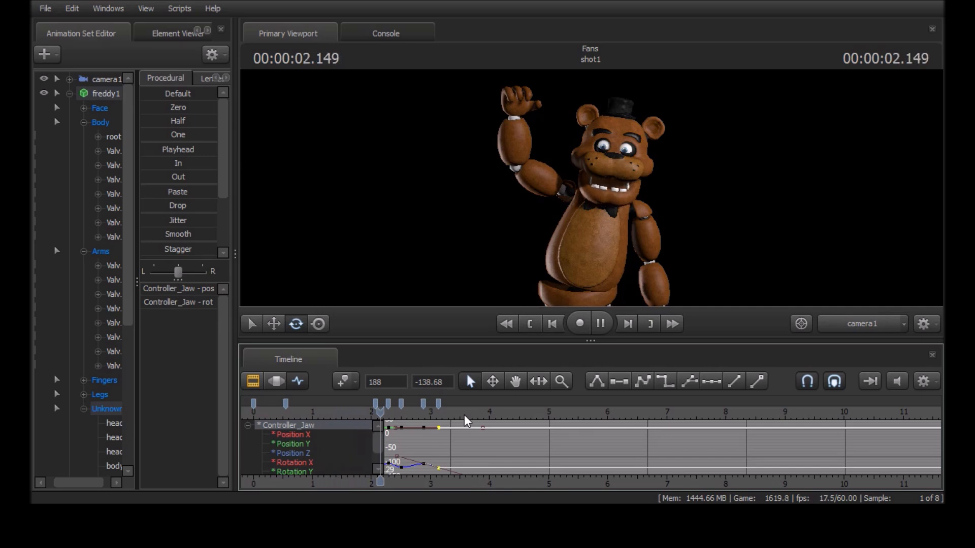
key(space)
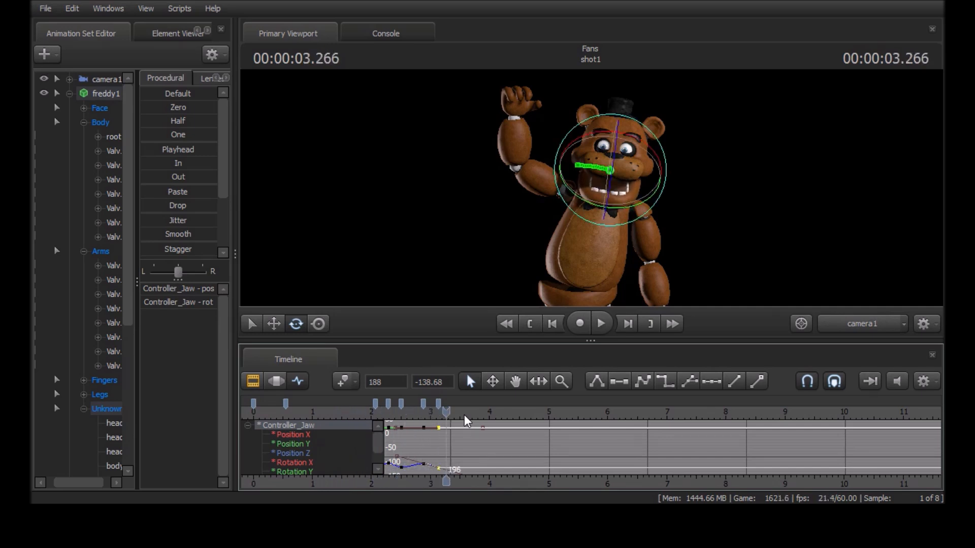
click(464, 415)
drag(615, 168, 616, 154)
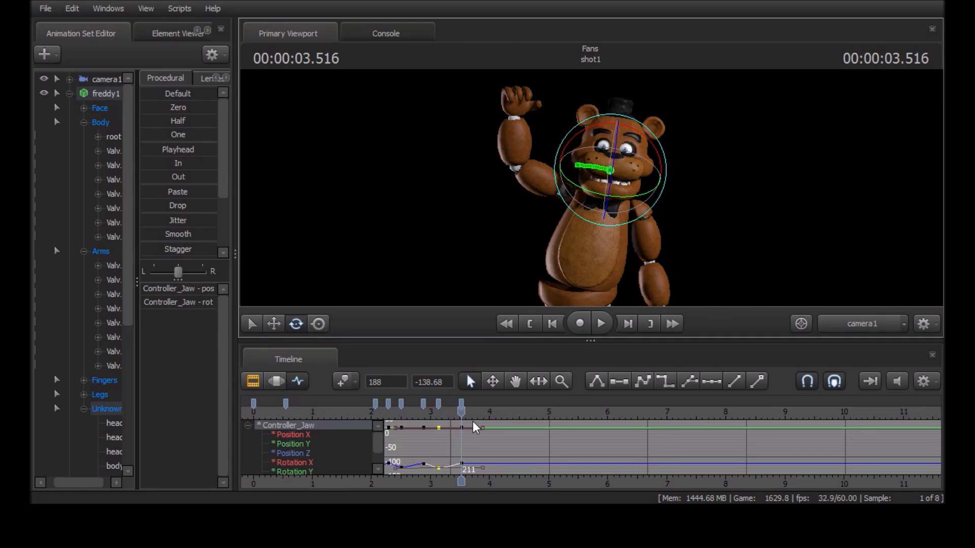
key(space)
key(space)
drag(615, 151, 612, 168)
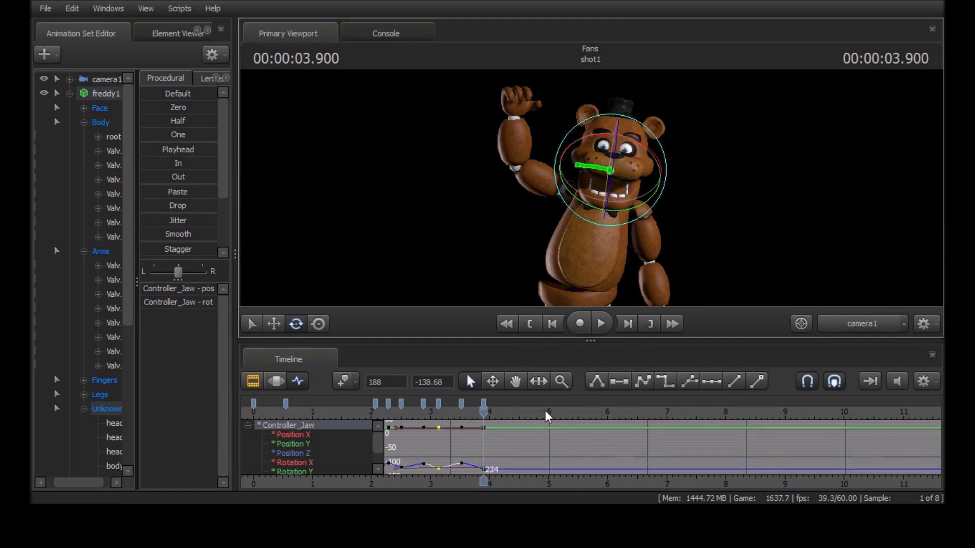
Step: Play back the jaw animation from the start and again from about 2 seconds to check its timing
key(Home)
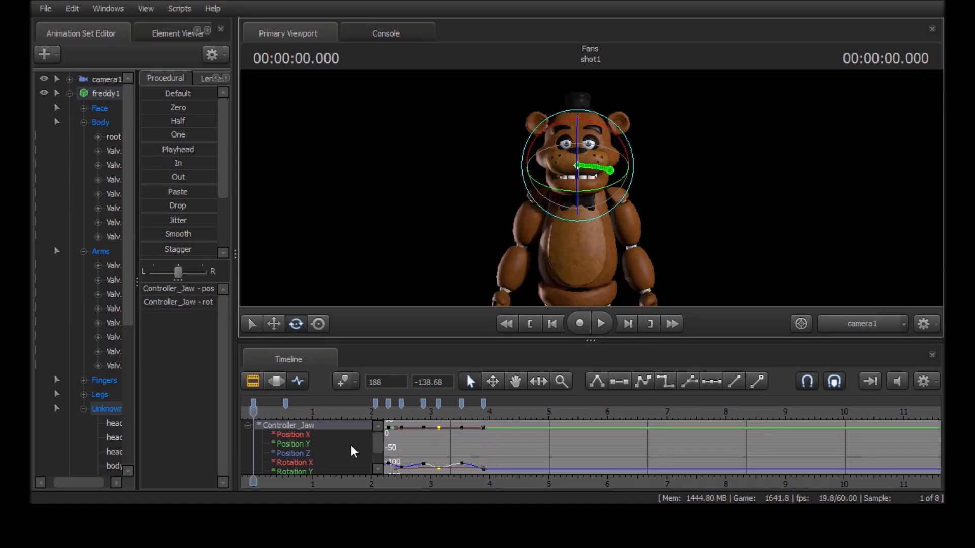
key(space)
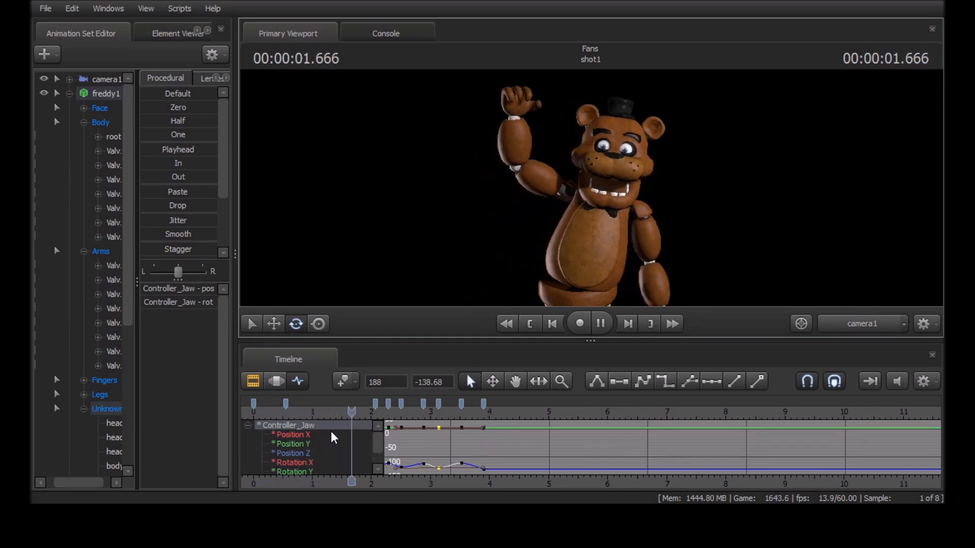
key(space)
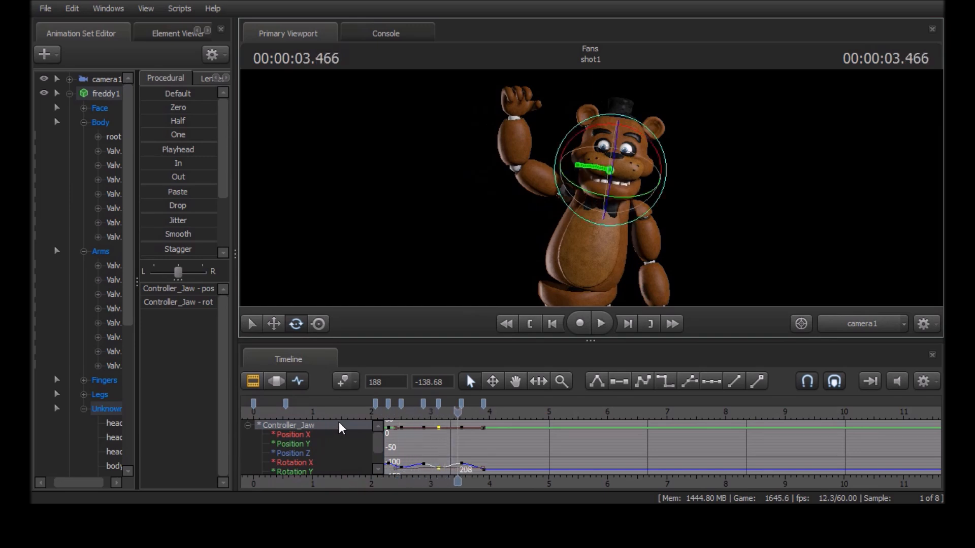
key(space)
key(space)
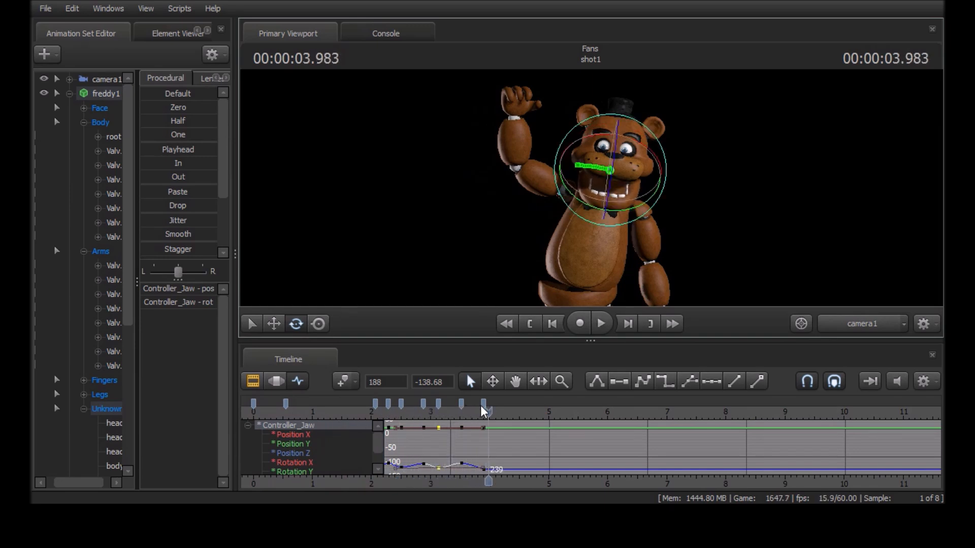
drag(483, 409, 371, 414)
key(space)
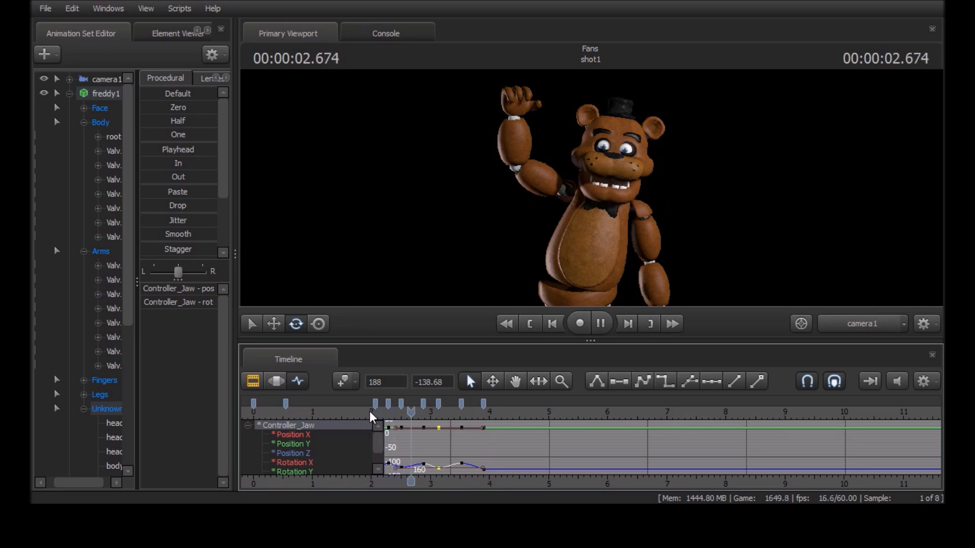
key(space)
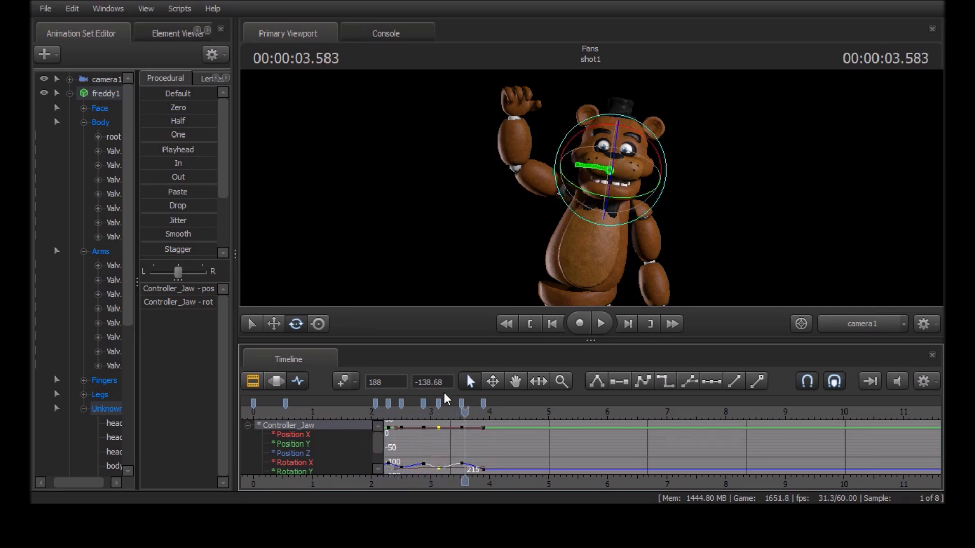
Step: Move the jaw keyframe at 3.516 seconds to frame 206 and play back the animation
drag(462, 411, 461, 410)
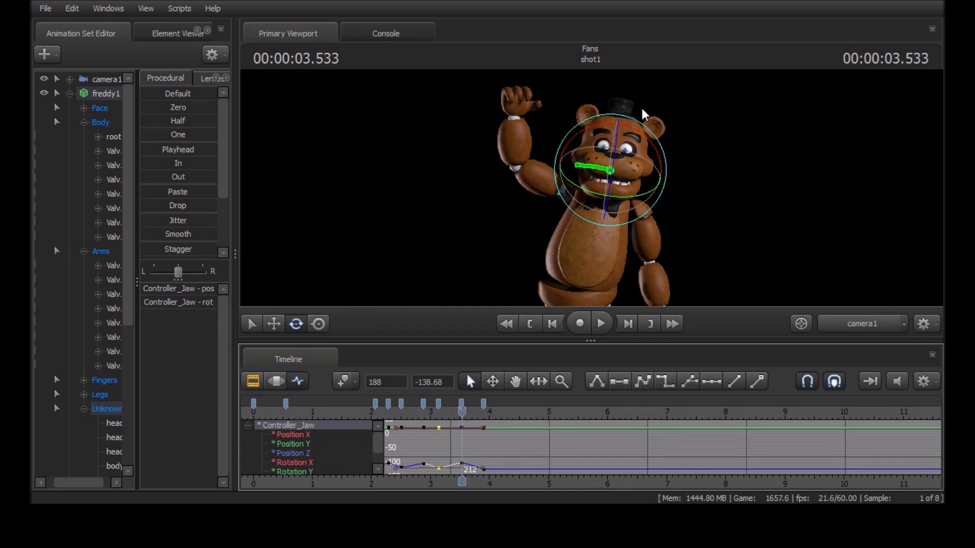
drag(461, 409, 461, 410)
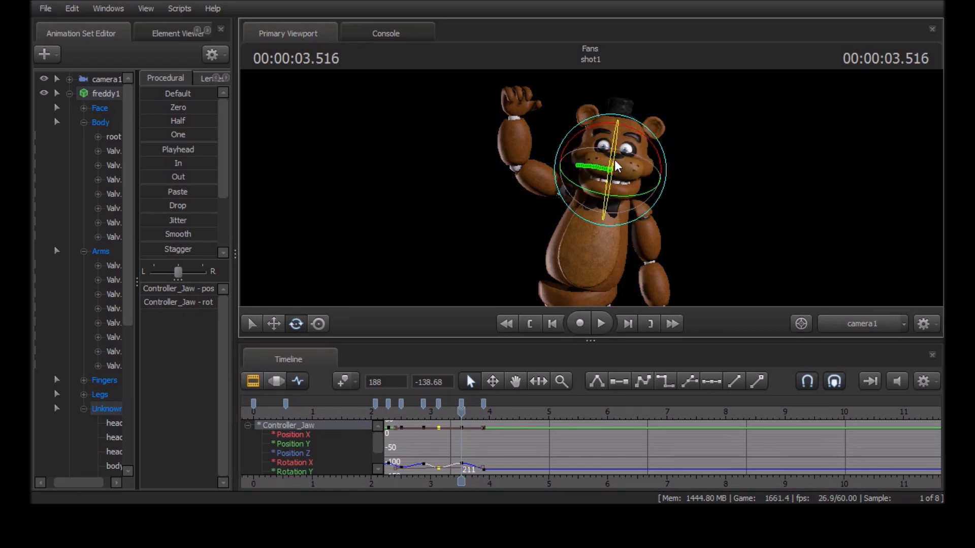
drag(461, 403, 456, 403)
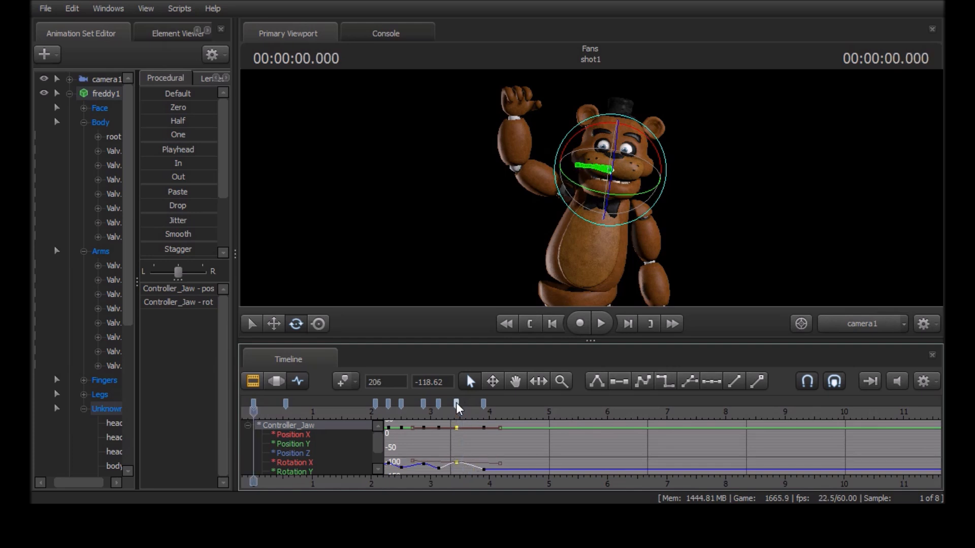
key(space)
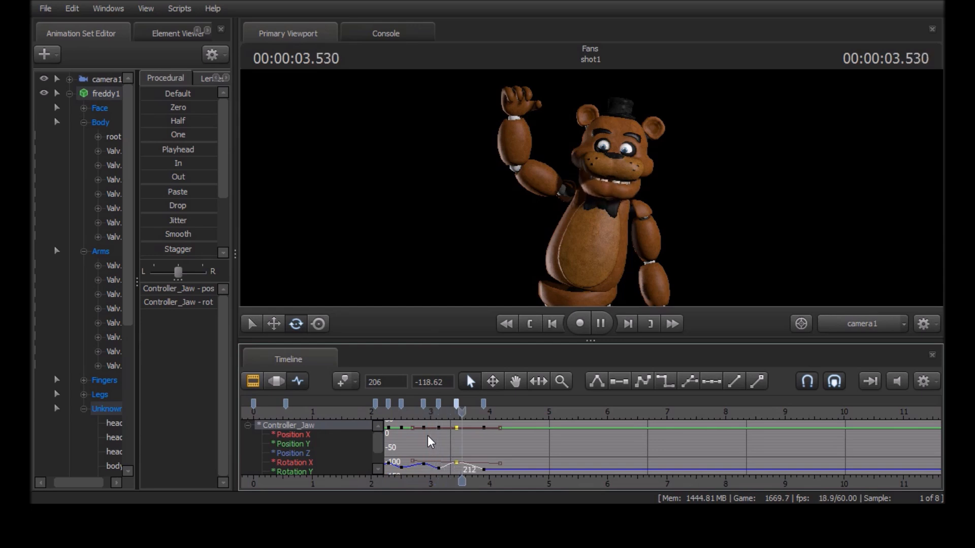
key(space)
Step: Try deleting the last two jaw keyframes together and undo the deletion
ctrl+click(483, 405)
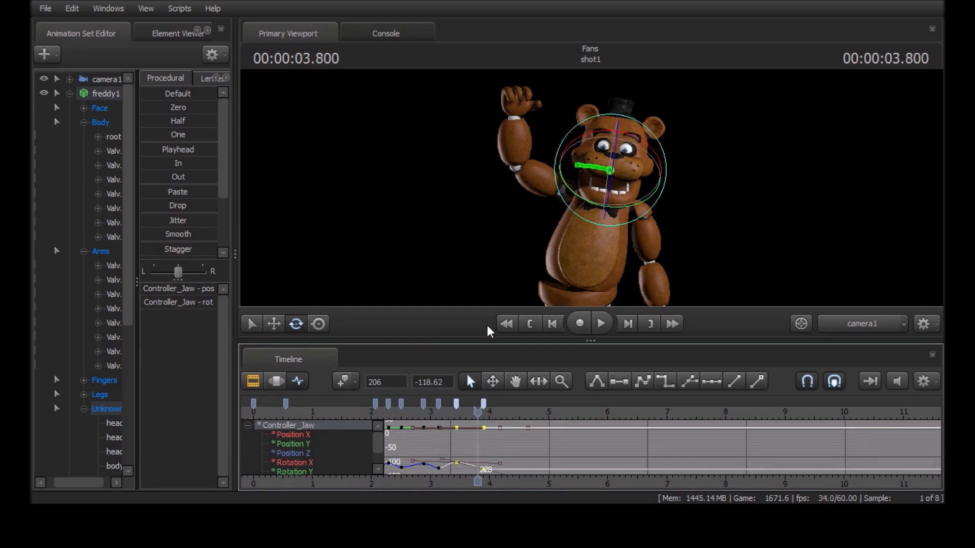
key(Delete)
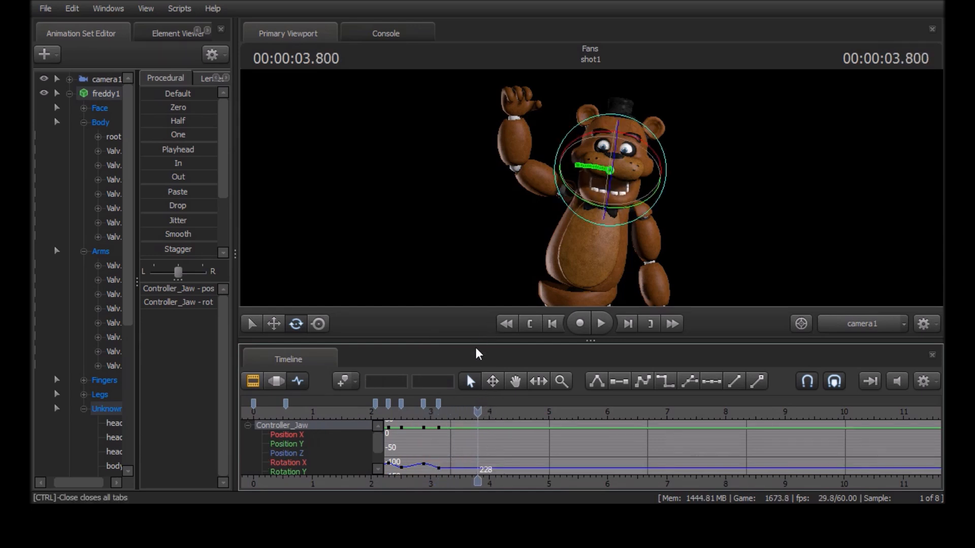
key(ctrl+z)
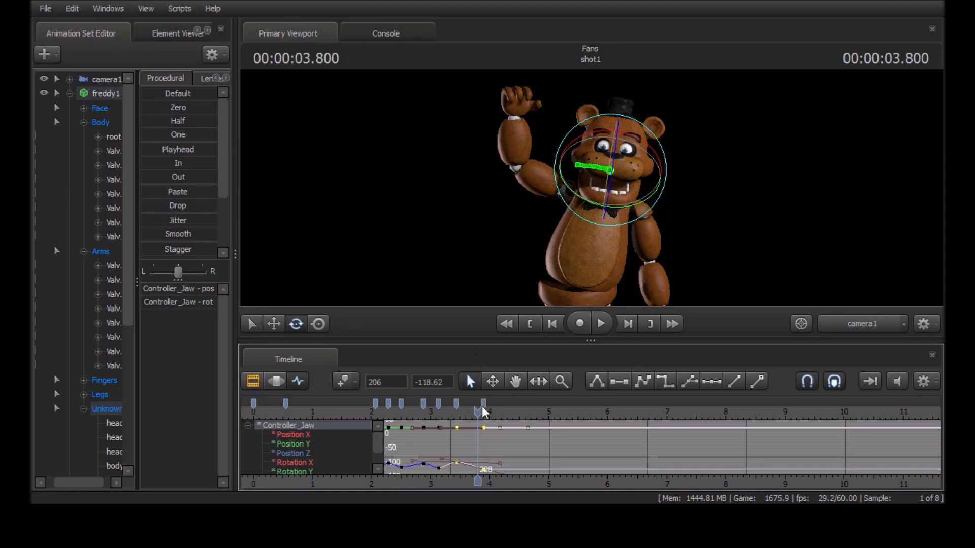
Step: Delete only the jaw's last keyframe at 3.9 seconds
click(456, 401)
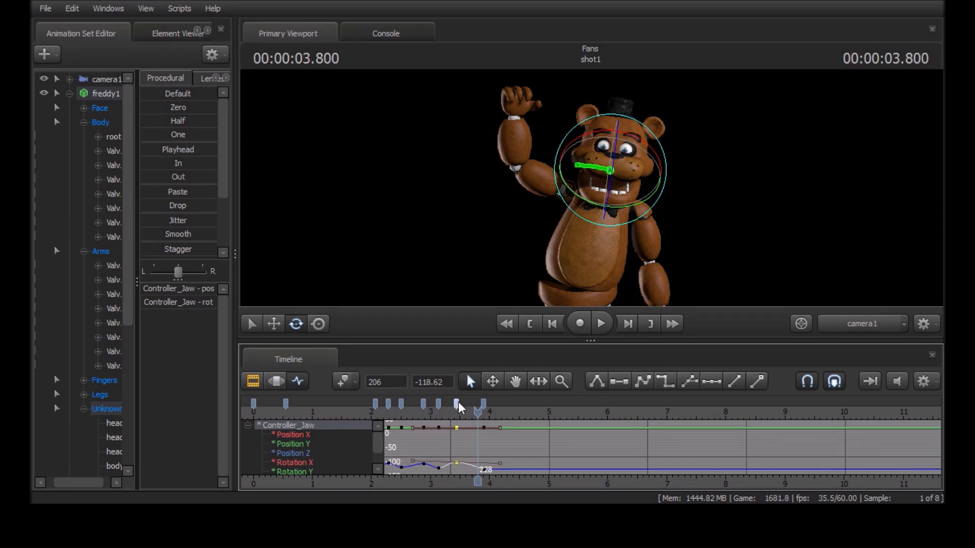
ctrl+click(483, 405)
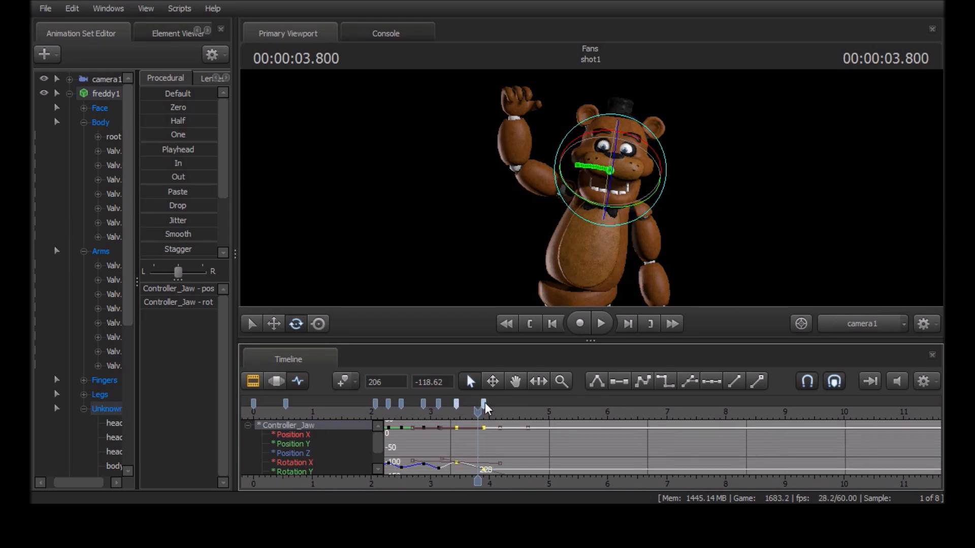
click(483, 404)
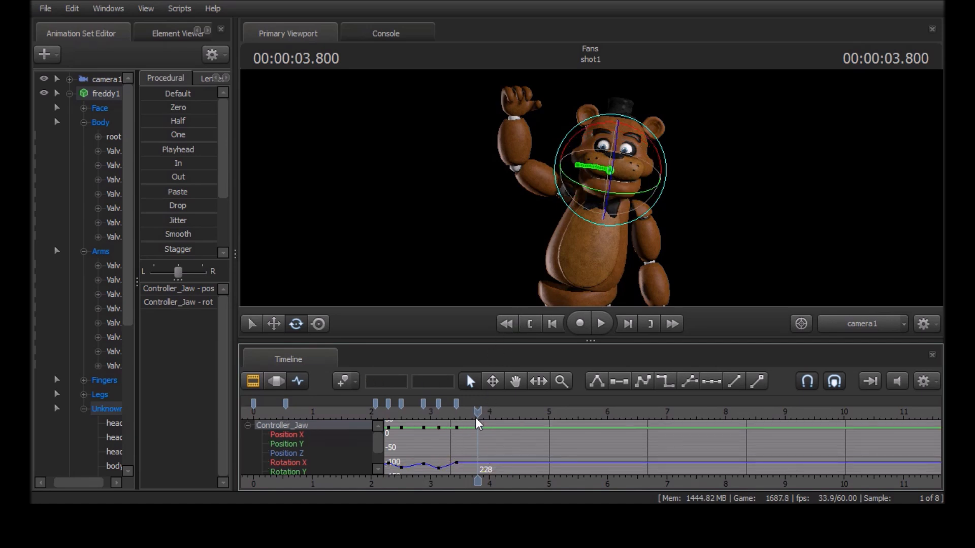
Step: Play back the talking motion and rotate the jaw slightly further open at 3.433 seconds
drag(477, 414, 362, 421)
key(space)
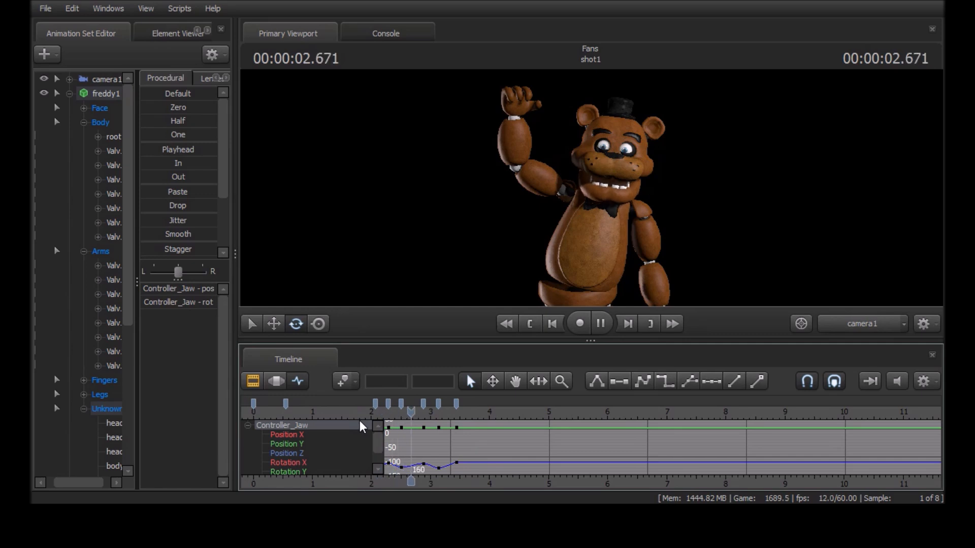
key(space)
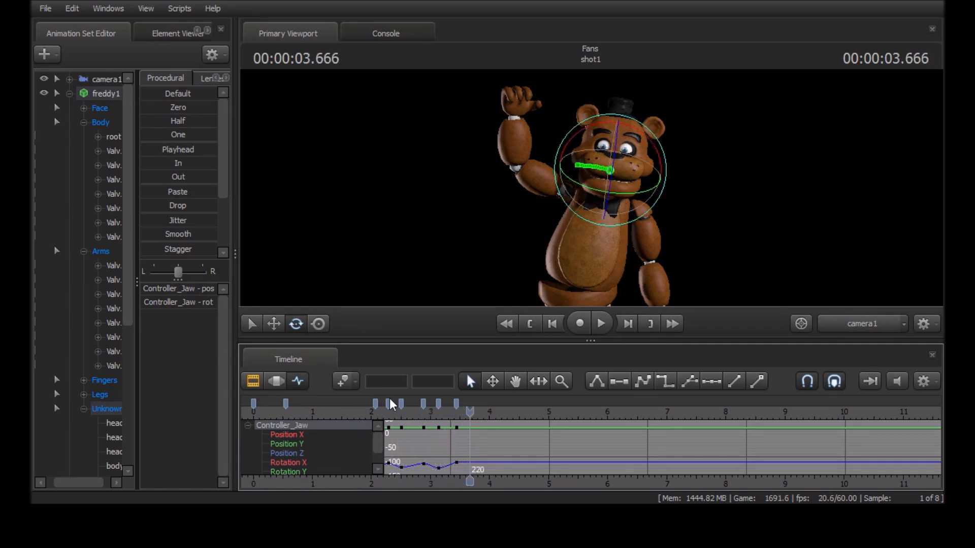
drag(470, 413, 451, 413)
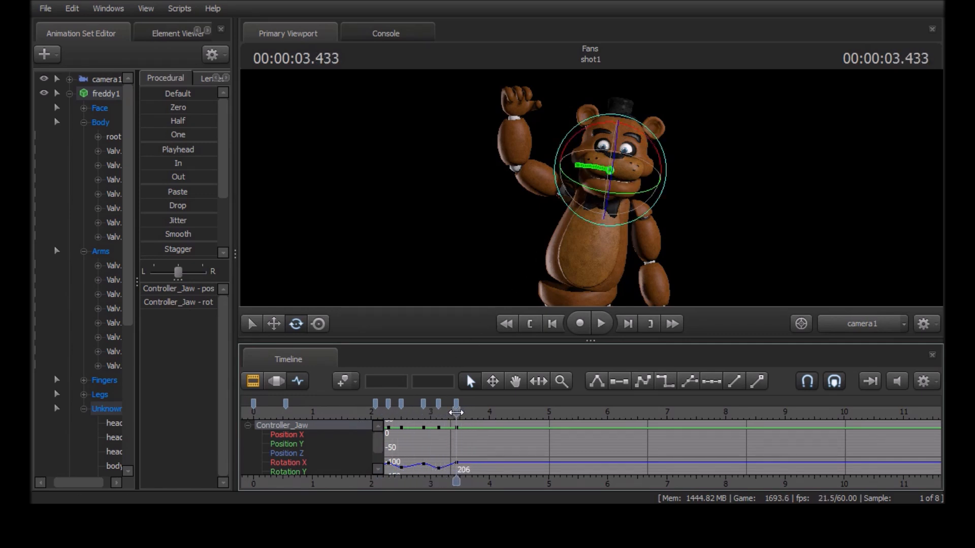
drag(610, 191, 608, 197)
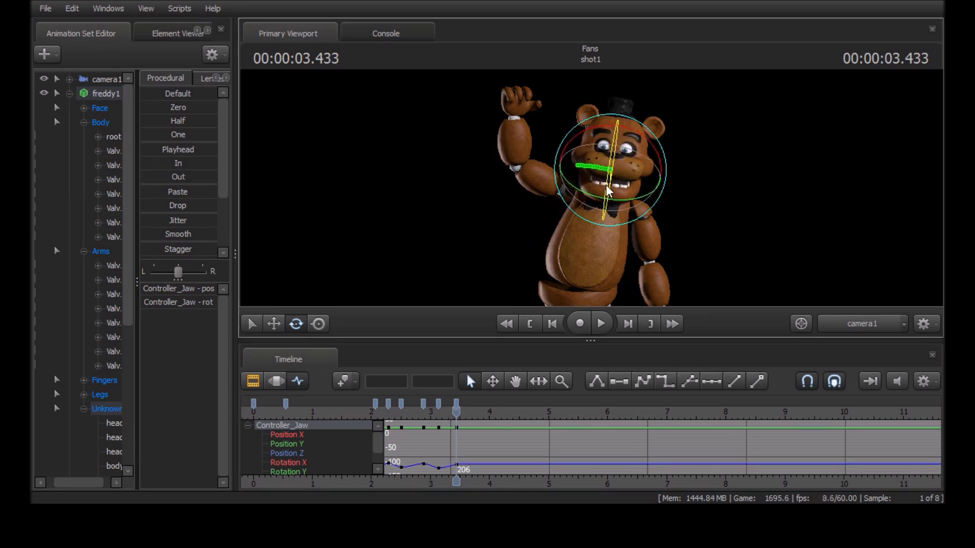
Step: Add a jaw keyframe holding the pose at 3.85 seconds, move it to frame 235 and advance playback to 5.233 seconds
key(space)
key(space)
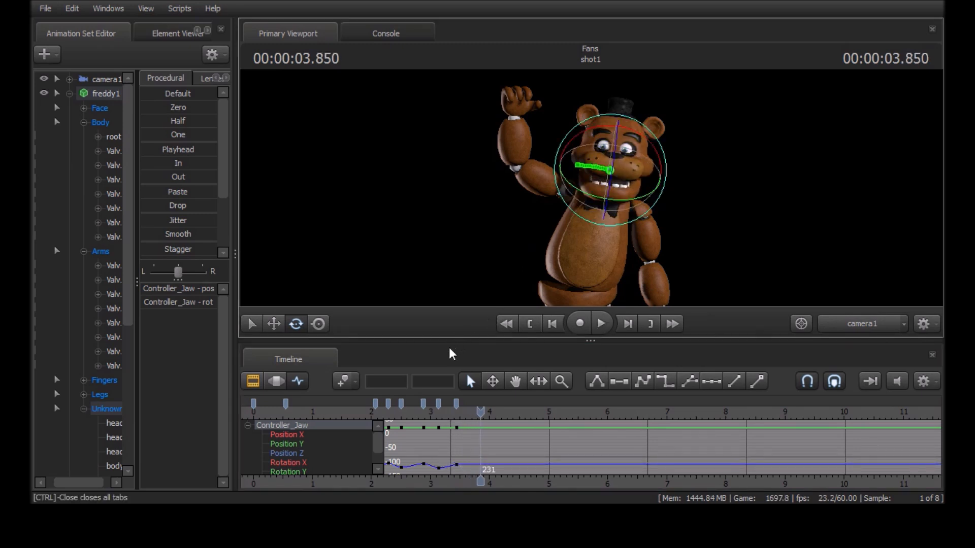
key(m)
key(space)
key(space)
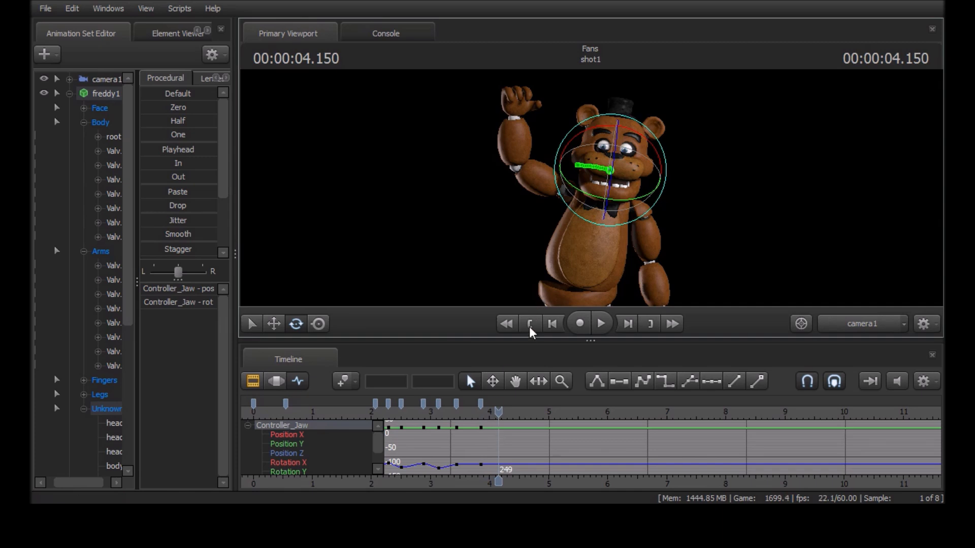
key(space)
key(space)
drag(482, 403, 486, 402)
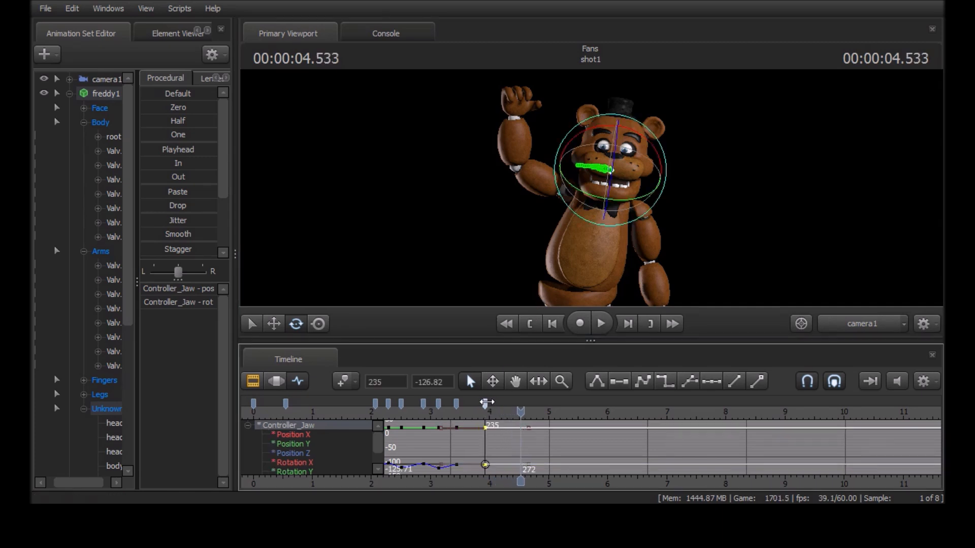
key(space)
key(space)
drag(483, 405, 562, 408)
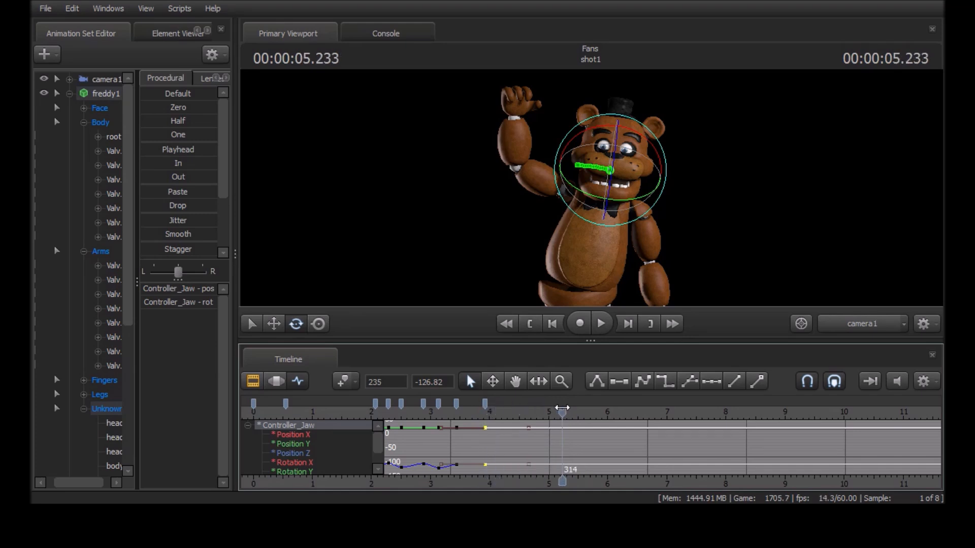
Step: Move the jaw's last keyframe to frame 307 and rotate the jaw wide open at 5.5 seconds
drag(485, 403, 578, 412)
key(space)
key(space)
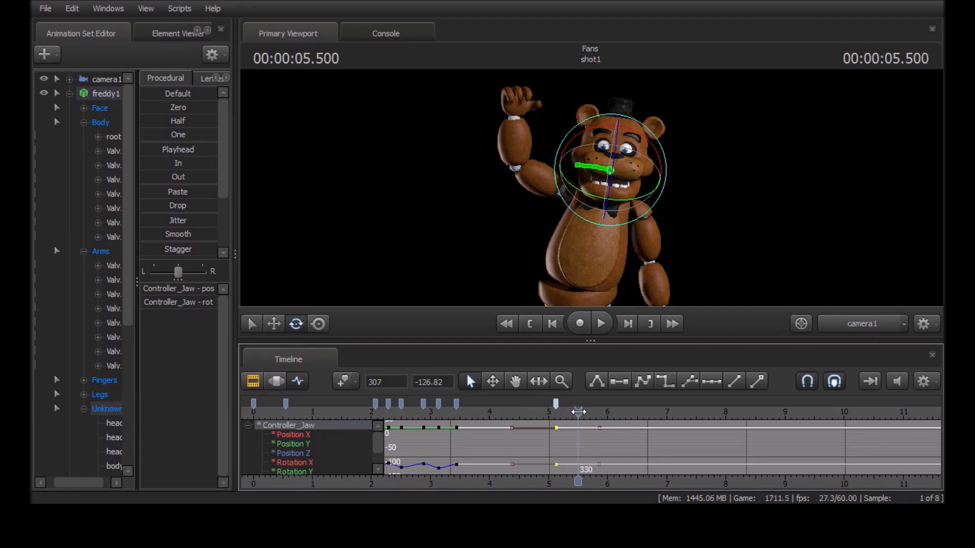
drag(616, 165, 614, 184)
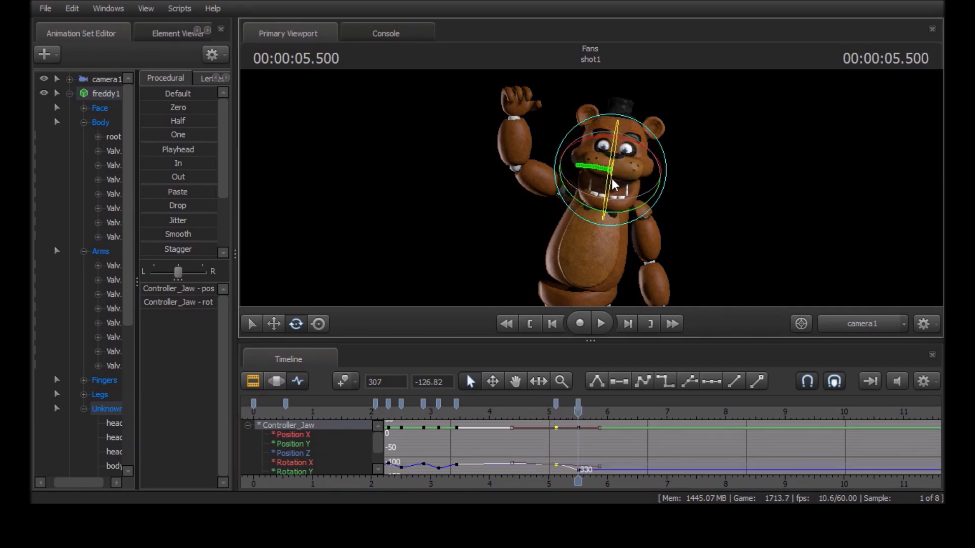
Step: Play back the talking motion from about 4.5 seconds and move the open-jaw keyframe to frame 325
drag(579, 413, 514, 403)
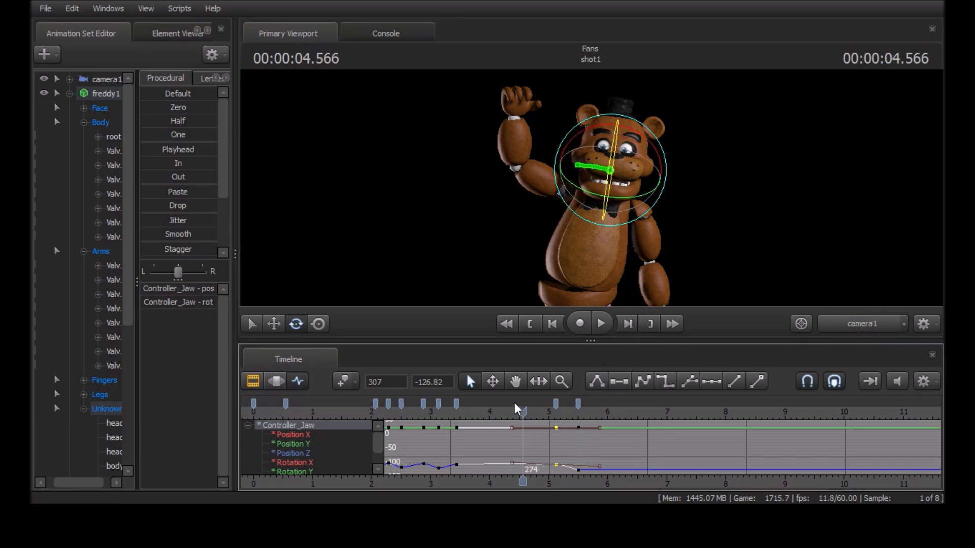
key(space)
drag(599, 410, 570, 402)
click(578, 401)
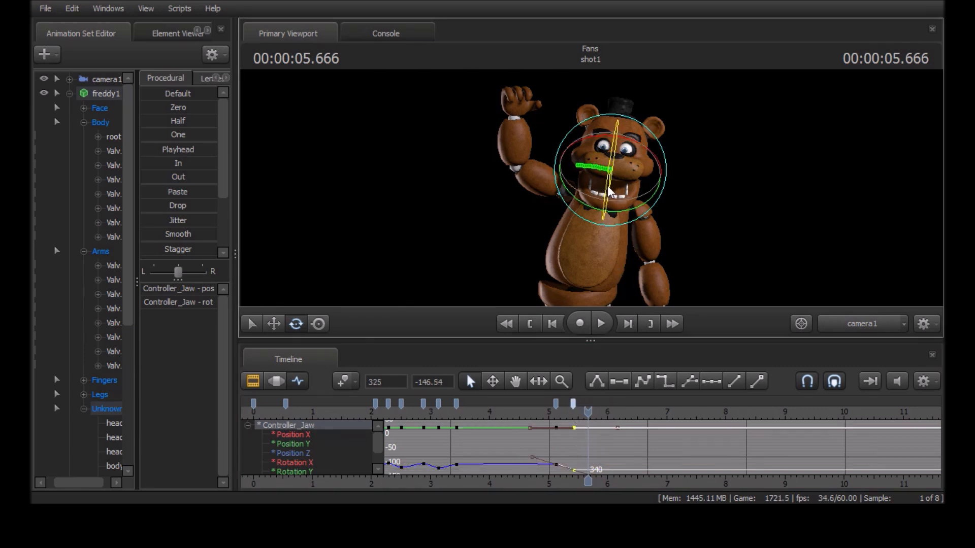
Step: Rotate the jaw partly closed at 5.666 seconds and open it slightly more at 5.966 seconds
drag(608, 187, 609, 180)
key(space)
key(space)
mouse_move(614, 154)
mouse_down()
mouse_move(608, 171)
mouse_move(614, 158)
mouse_up()
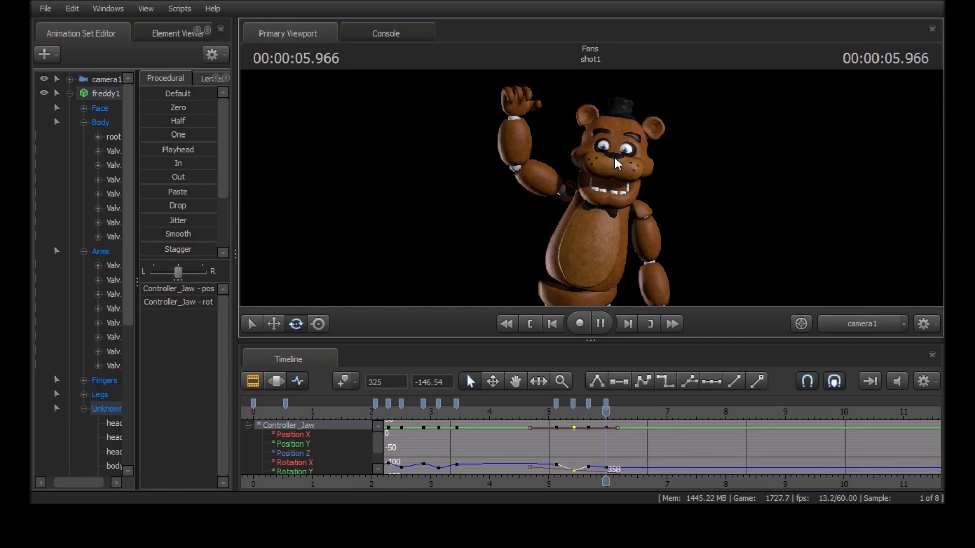
Step: Play back the talking motion and rotate the jaw closed at 6.283 seconds
key(space)
key(space)
key(space)
key(space)
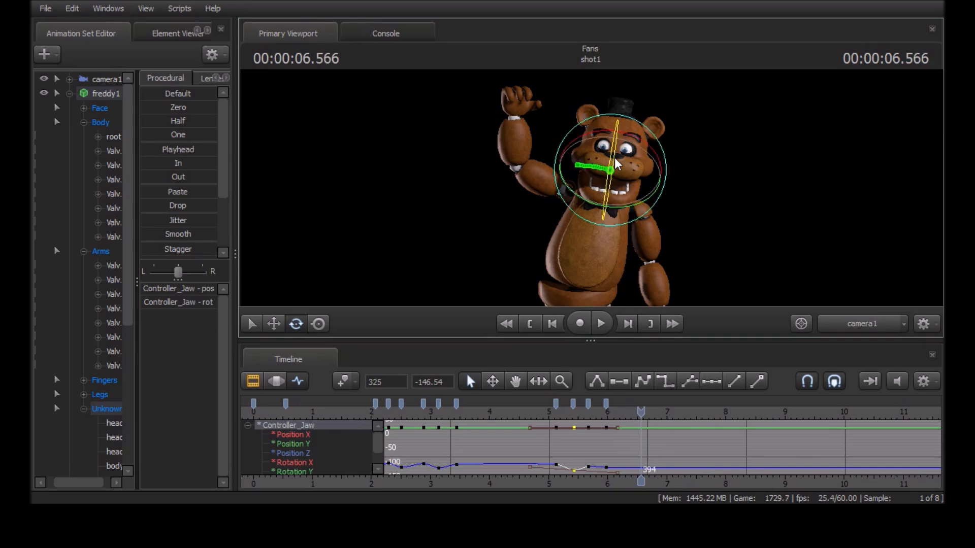
key(Home)
key(space)
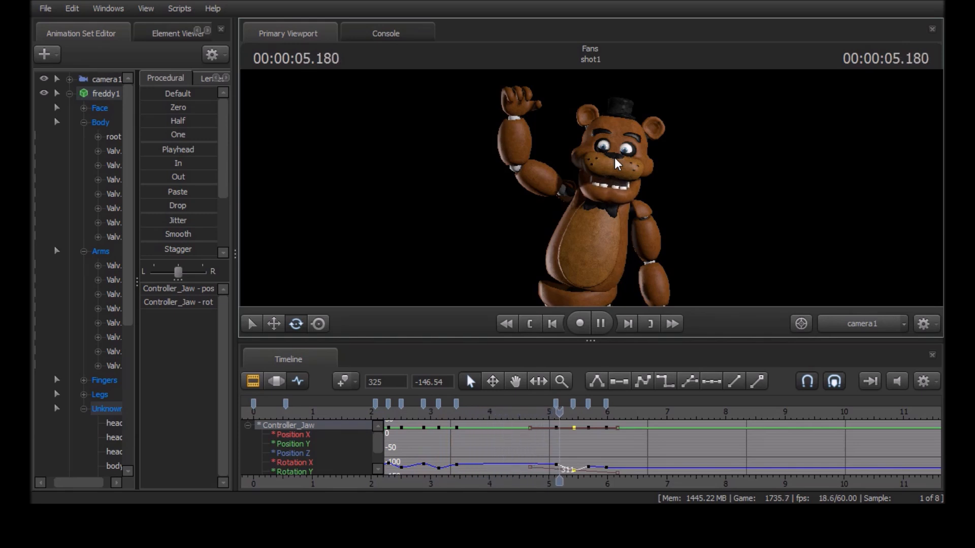
key(space)
key(space)
key(space)
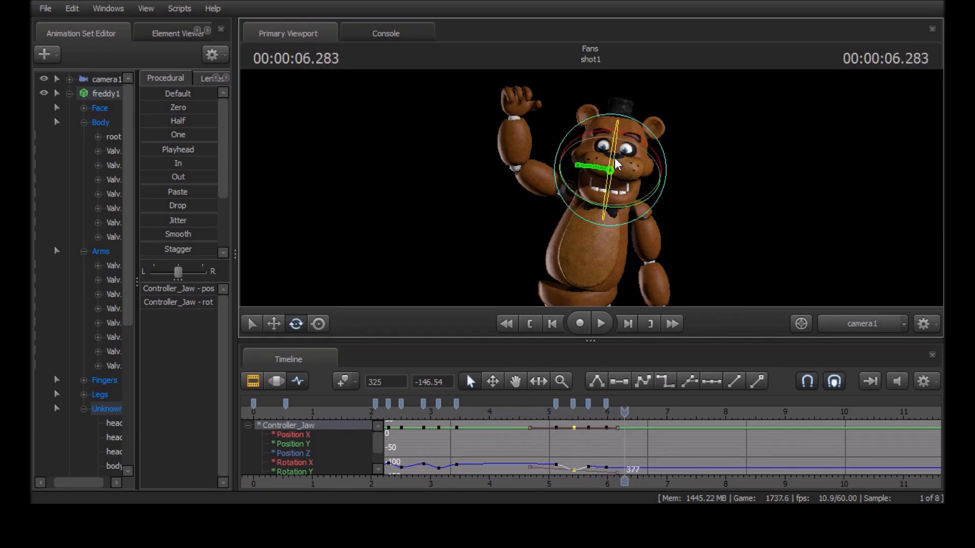
mouse_move(614, 147)
mouse_down()
mouse_move(614, 126)
mouse_move(606, 143)
mouse_up()
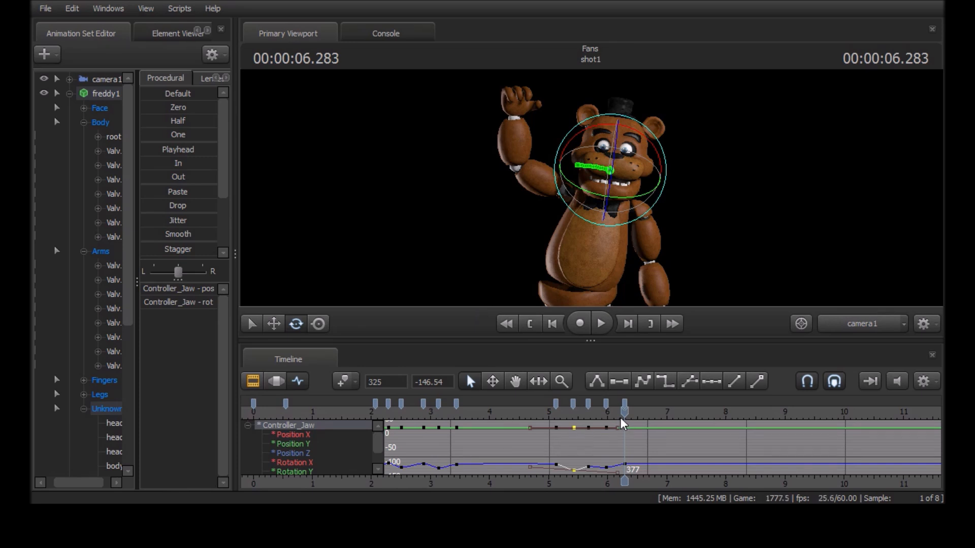
Step: Review the talking motion from 4.7 seconds and stop playback at 7.583 seconds
drag(622, 420, 530, 419)
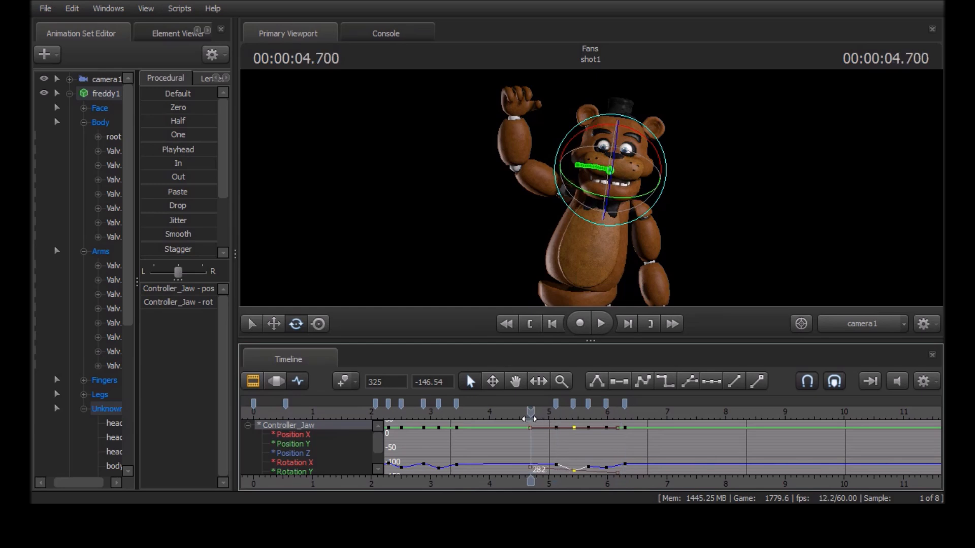
key(space)
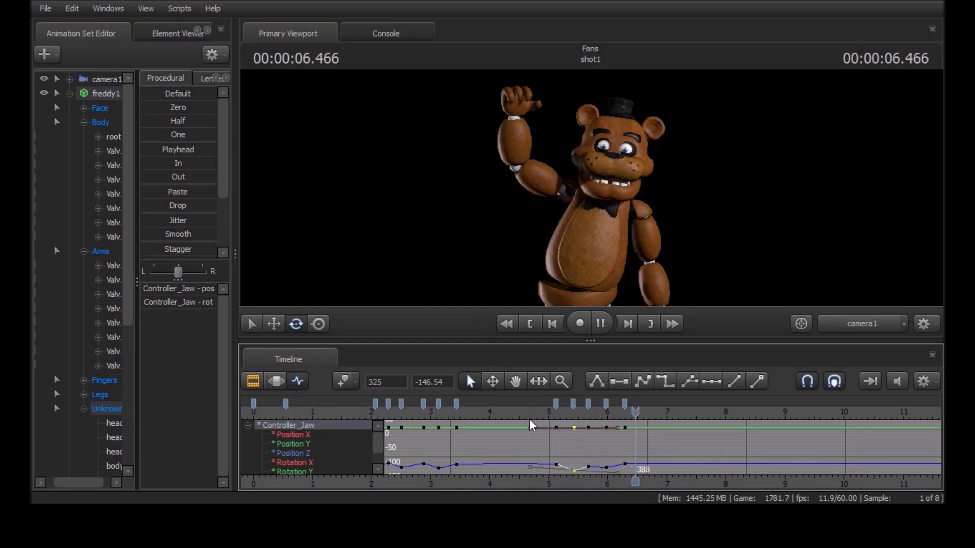
key(space)
key(space)
key(space)
key(space)
key(space)
Step: Select the ValveBiped.Bip01_Spine1 control, try adding a keyframe at 7.583 seconds and undo it
scroll(666, 407, down, 5)
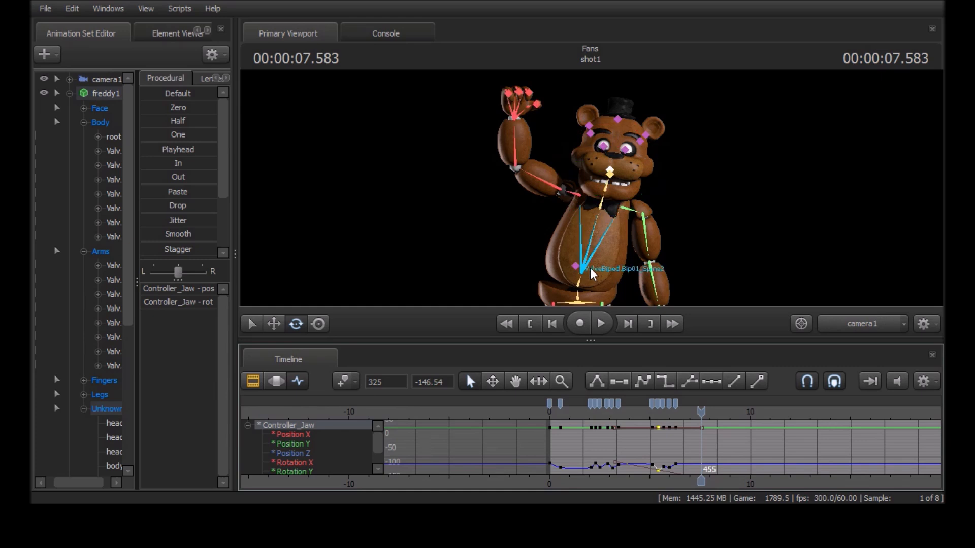
ctrl+click(577, 286)
key(m)
mouse_move(700, 412)
mouse_down()
mouse_move(712, 412)
mouse_move(701, 411)
mouse_up()
key(ctrl+z)
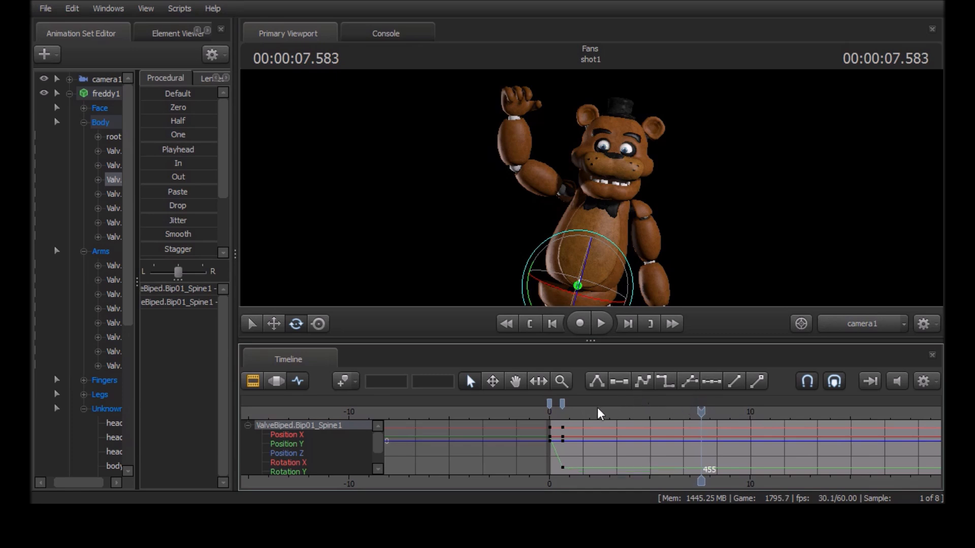
Step: Copy the spine's first two keyframes to 7.583 seconds and align the first copy with frame 455
click(549, 403)
shift+click(561, 403)
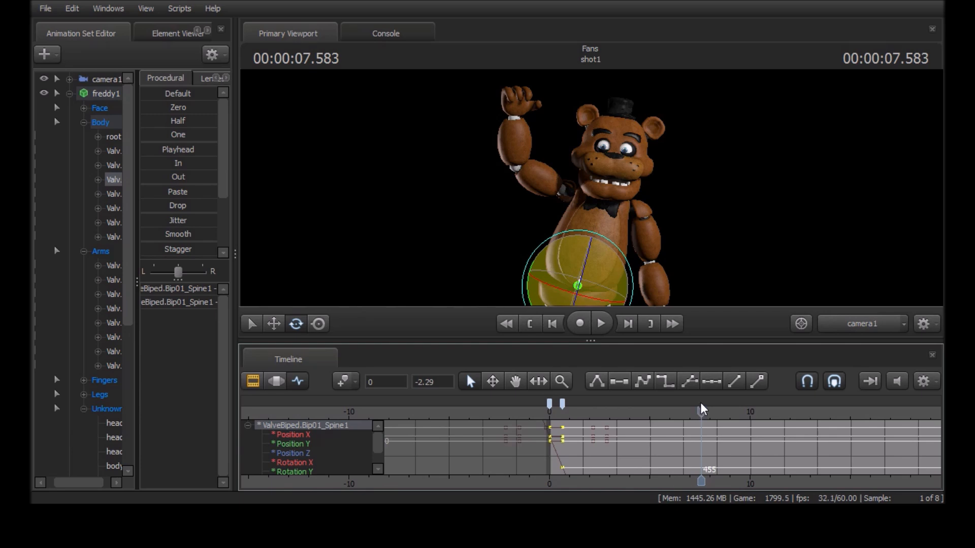
key(ctrl+v)
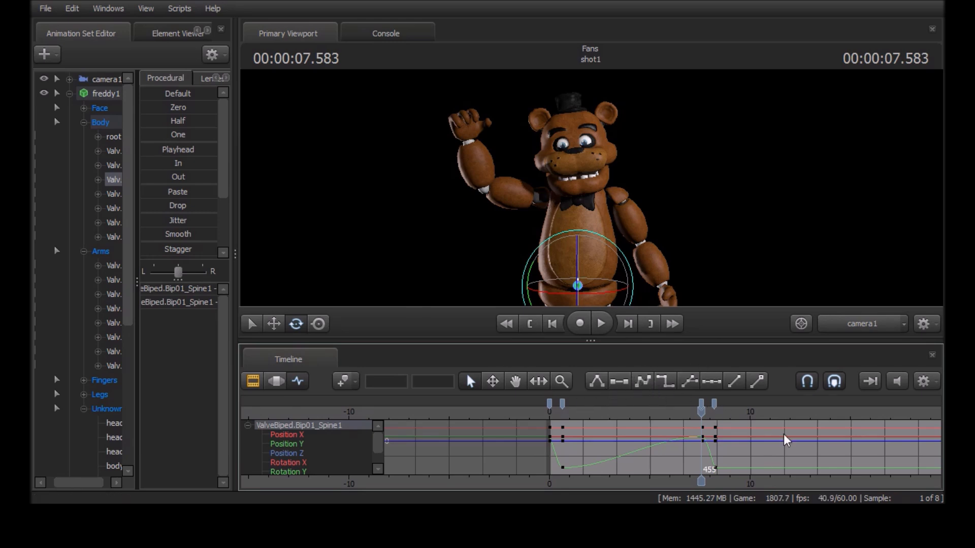
click(701, 407)
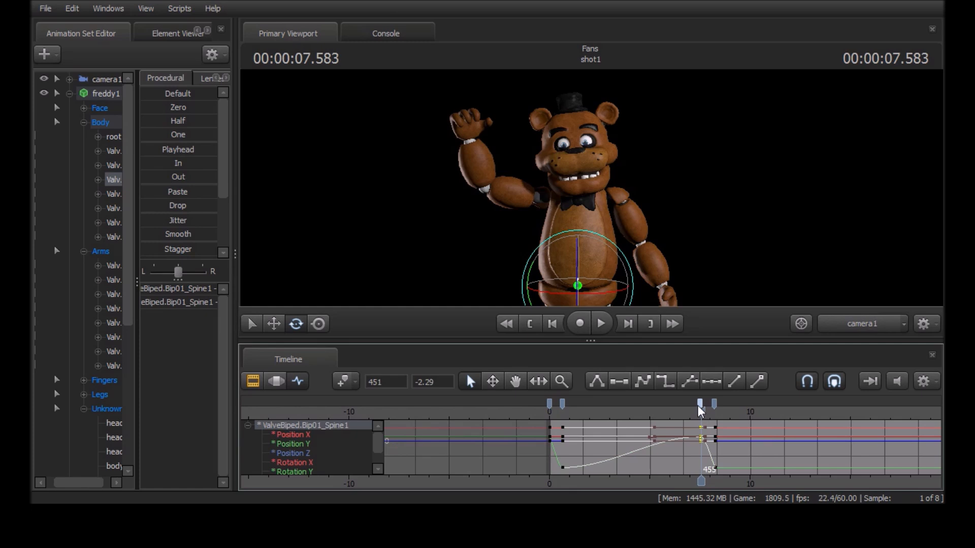
drag(697, 405, 699, 411)
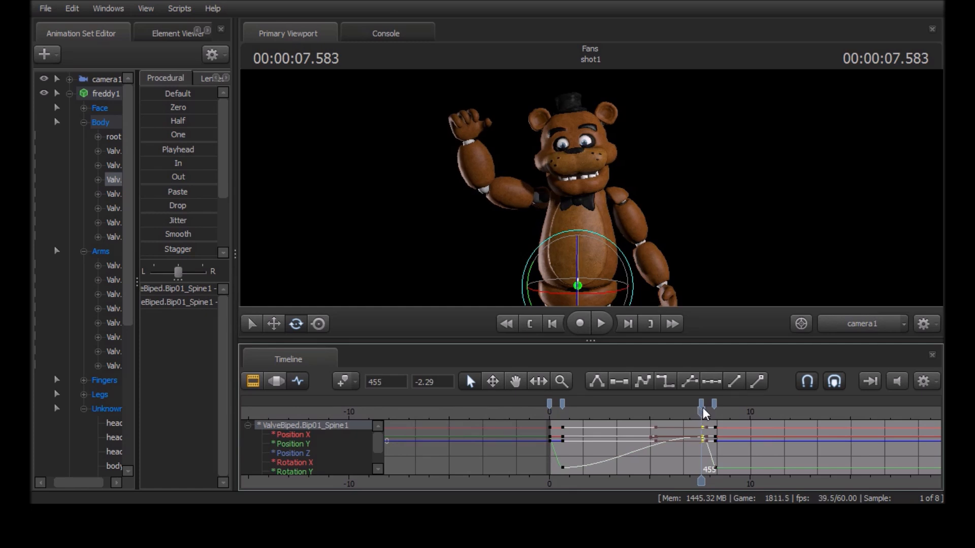
Step: Apply flat tangents to the spine keyframes at frames 39 and 455 and play back the result
click(562, 403)
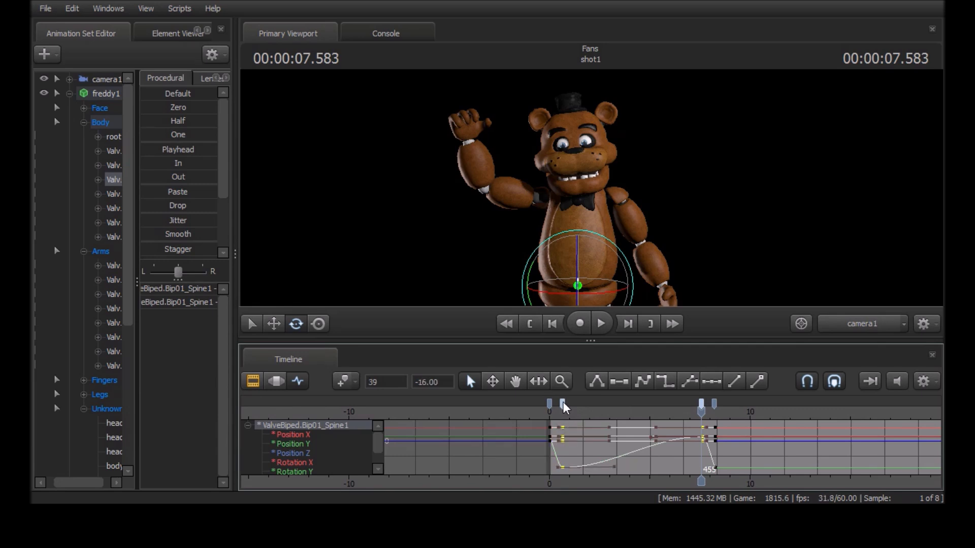
click(619, 379)
drag(703, 415, 554, 423)
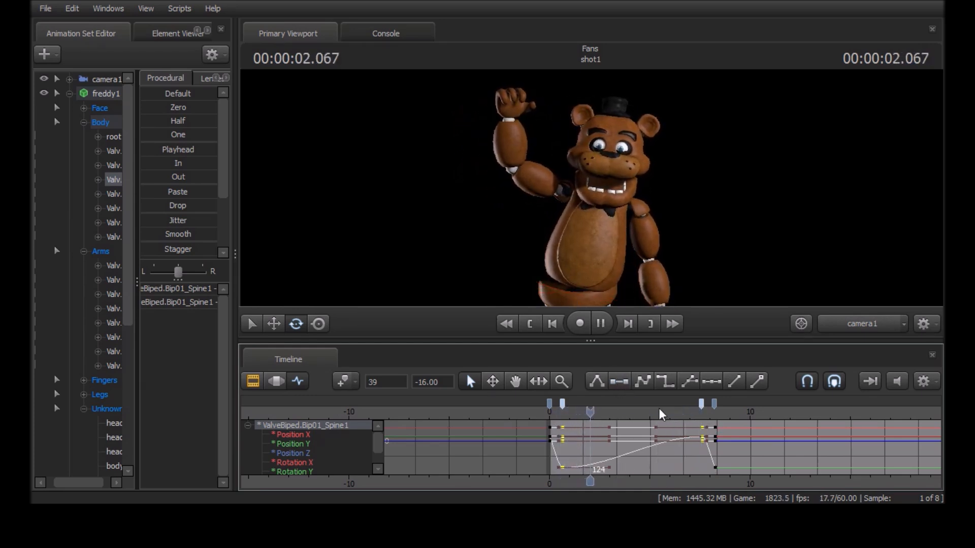
key(space)
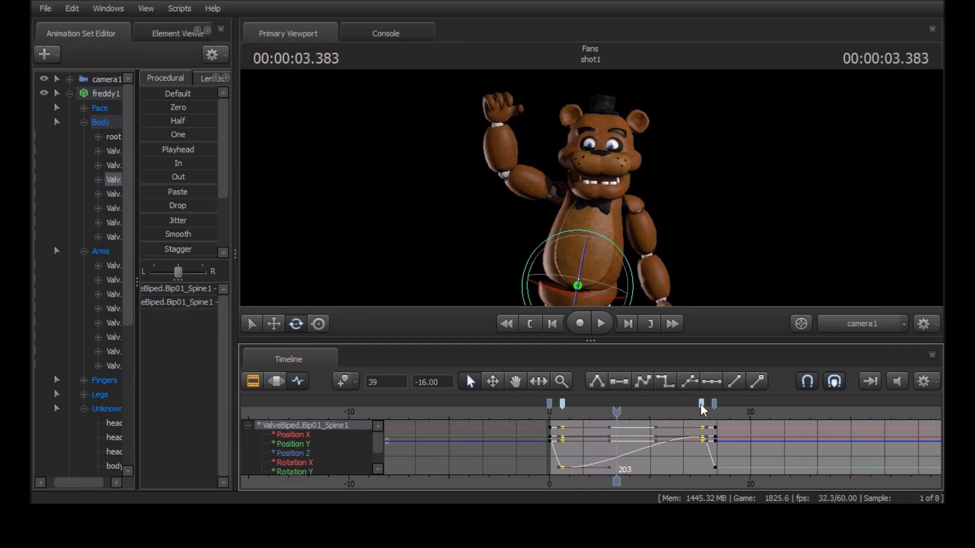
Step: Try moving the last spine keyframe earlier, then undo back to before the copied keyframes were pasted
drag(712, 404, 687, 404)
key(ctrl+z)
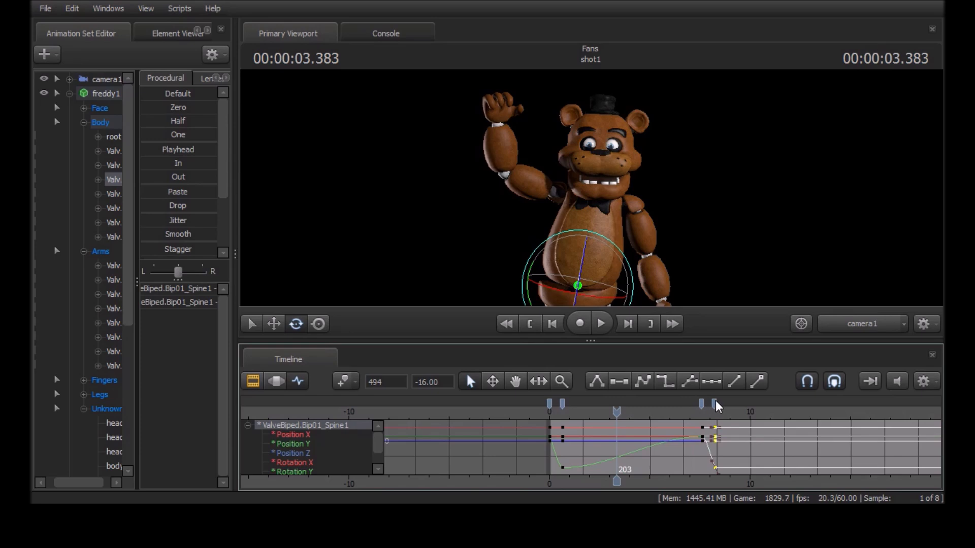
key(ctrl+z)
key(ctrl+z)
click(700, 403)
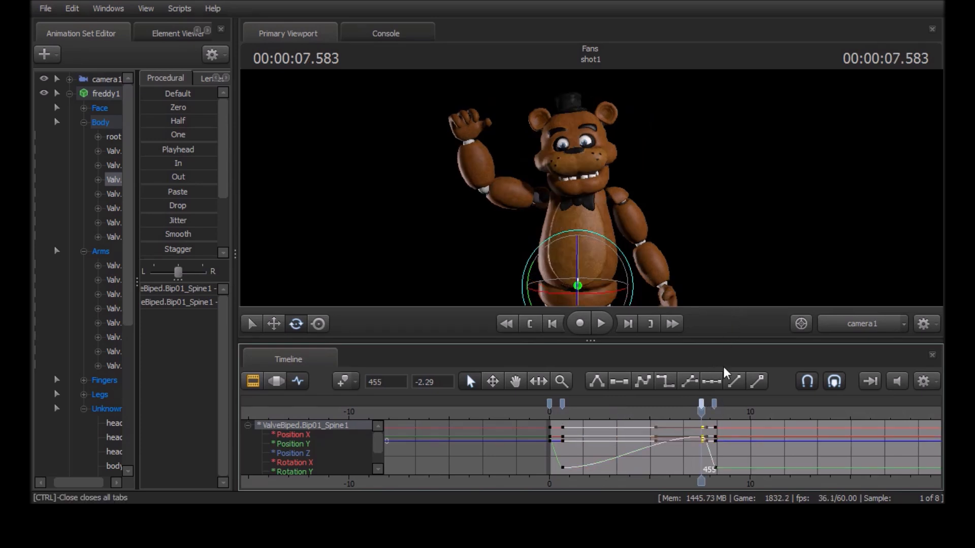
key(ctrl+z)
key(ctrl+z)
key(ctrl+z)
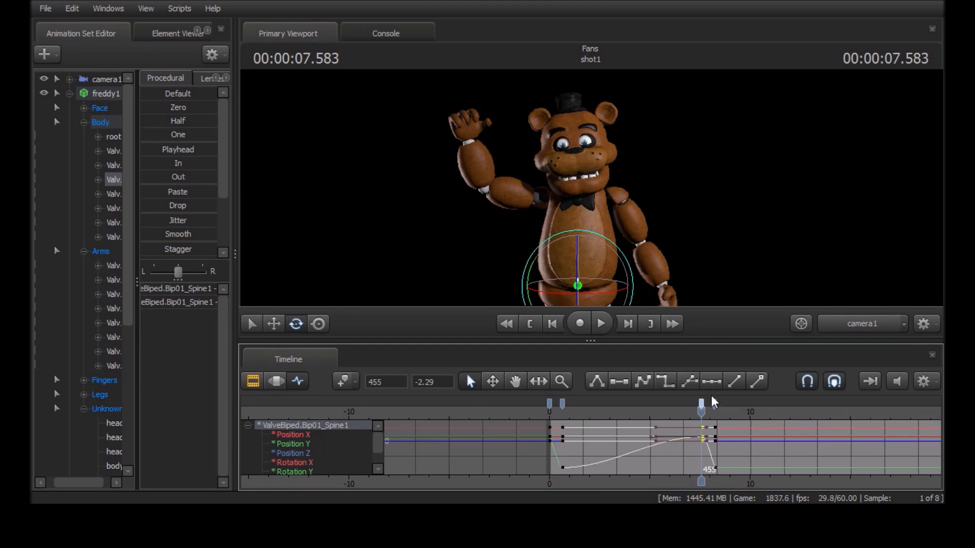
key(ctrl+z)
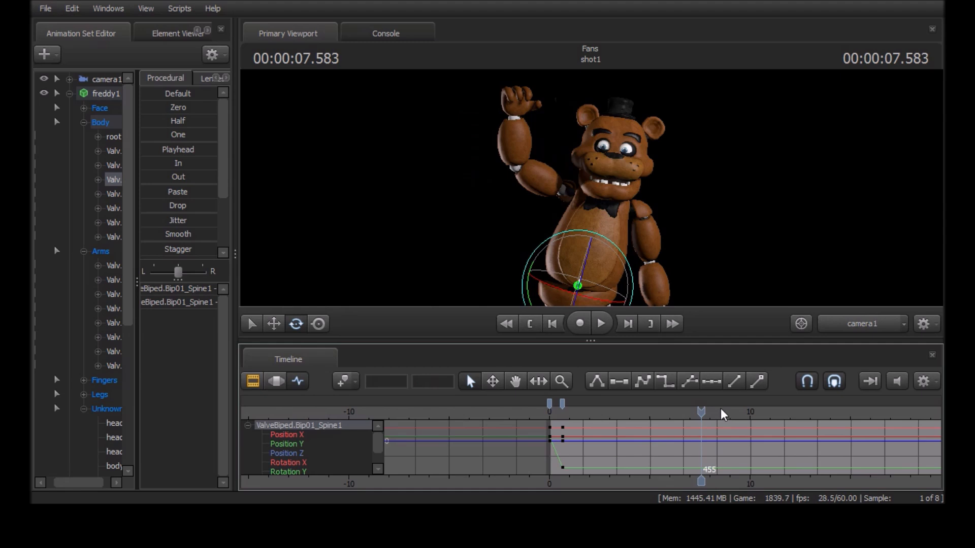
Step: Add a spine keyframe at frame 441, paste the copied upright pose at 7.85 seconds and play back the transition
drag(700, 404, 707, 410)
key(m)
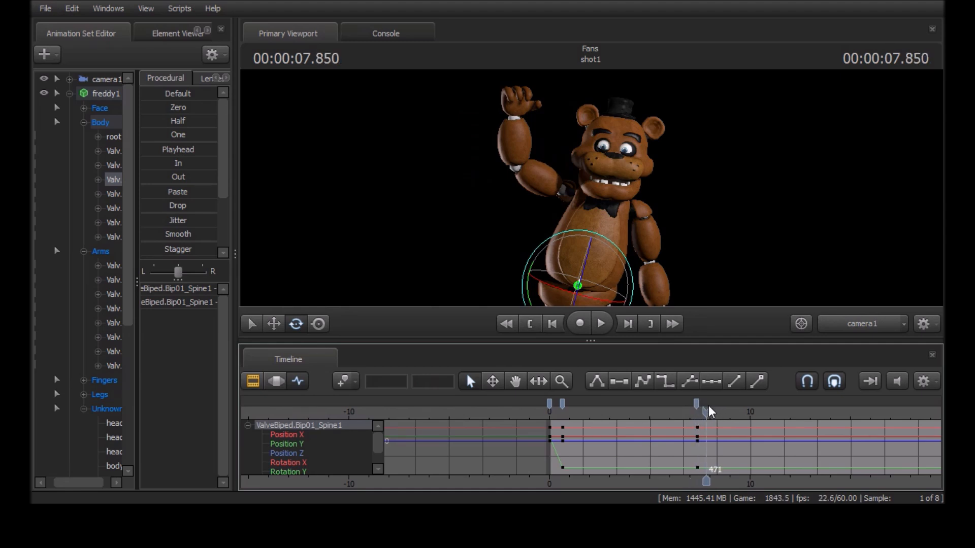
key(ctrl+v)
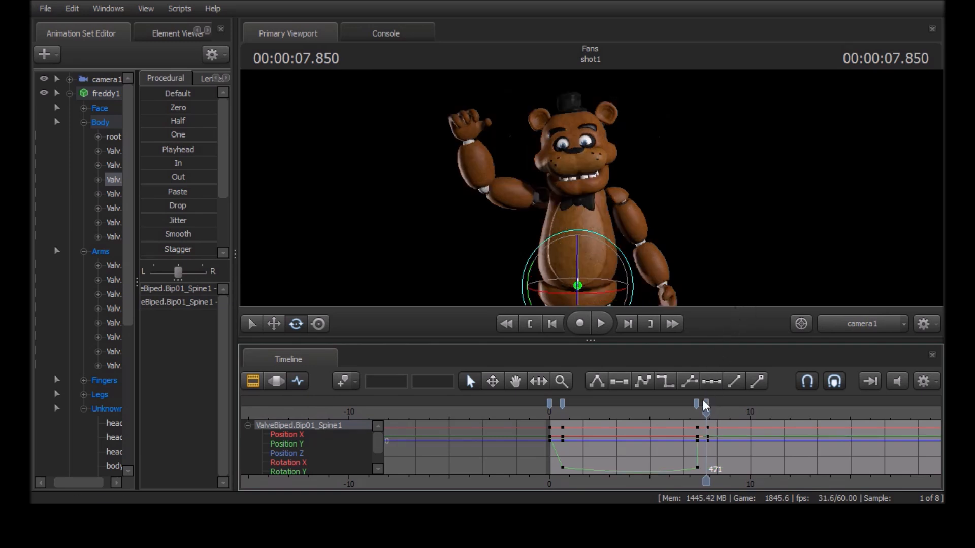
key(space)
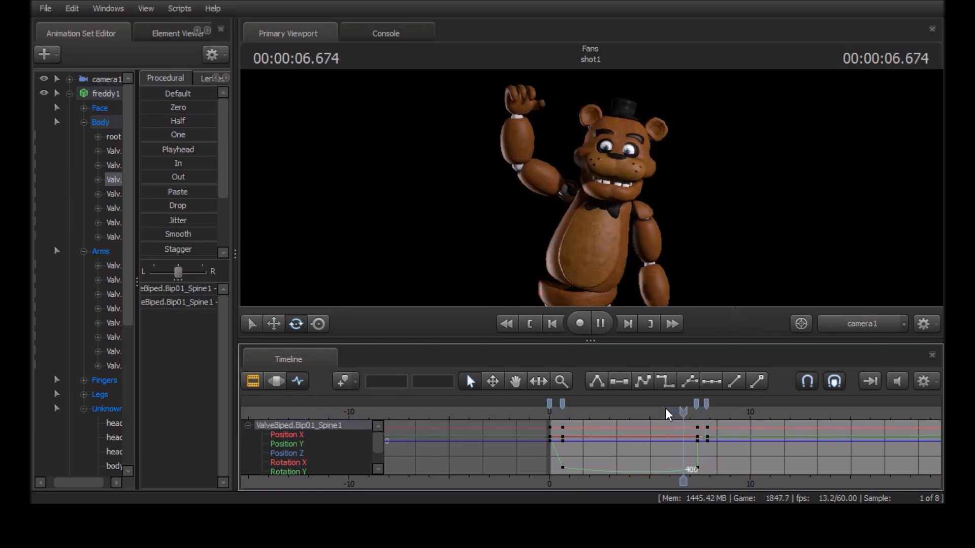
key(space)
Step: Delete the pasted spine keyframe at frame 471 and rotate the torso upright at 7.8 seconds instead
scroll(681, 411, up, 5)
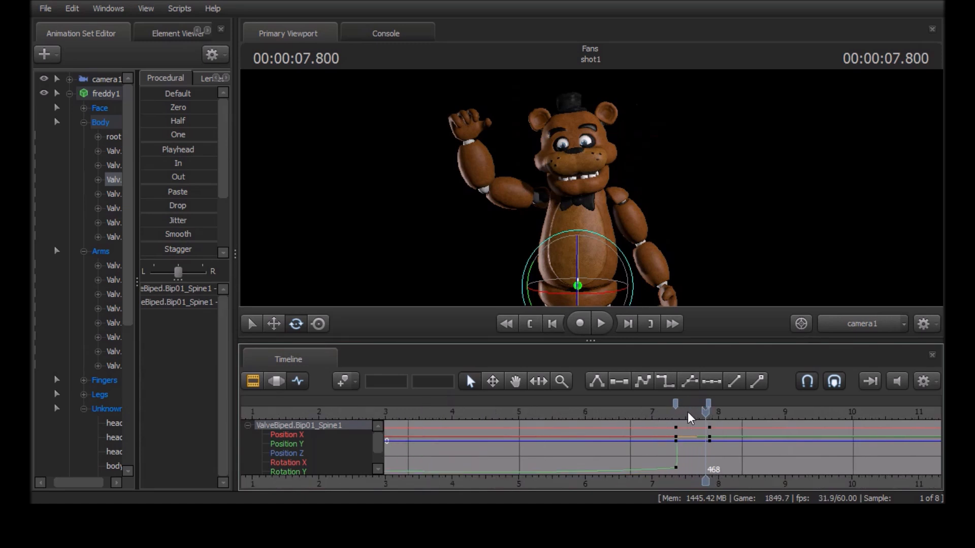
click(706, 404)
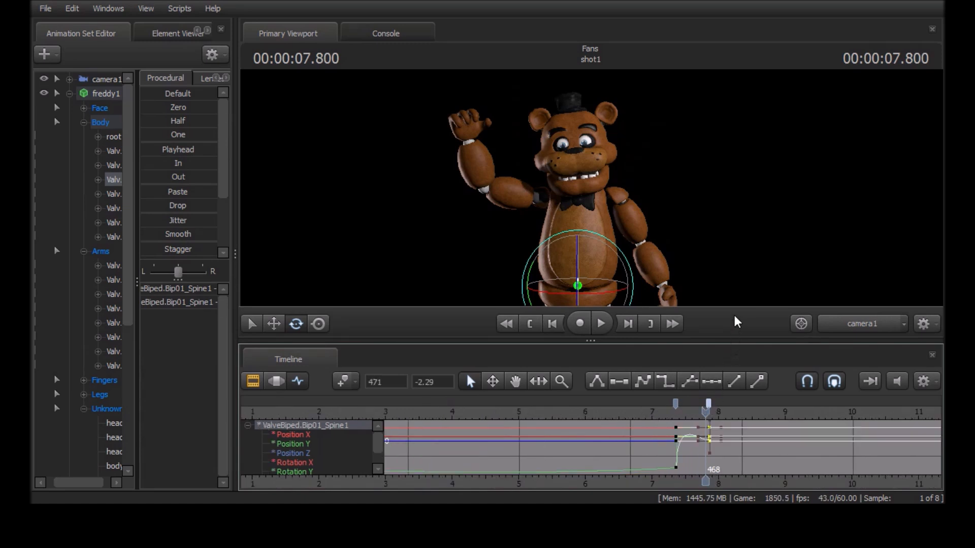
key(Delete)
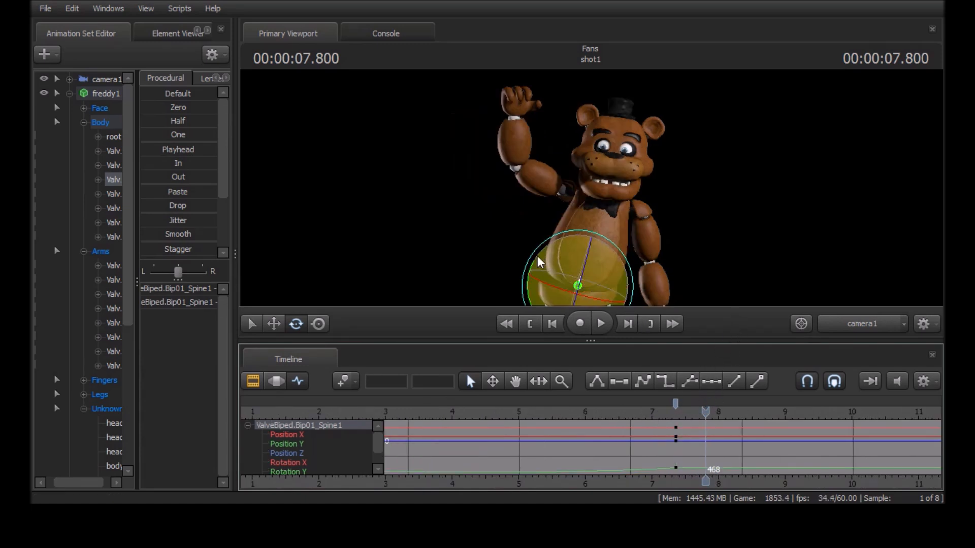
drag(531, 266, 530, 283)
drag(706, 404, 705, 404)
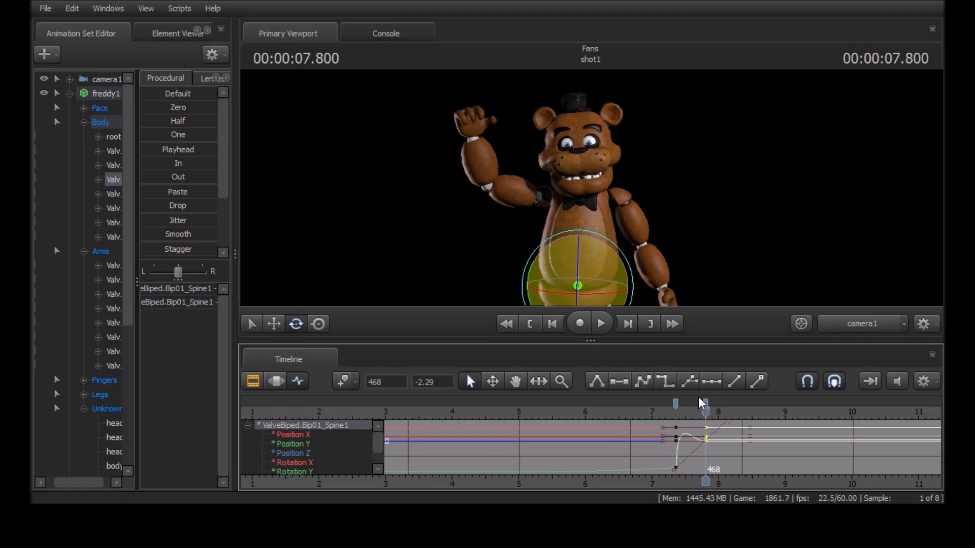
Step: Replace the spine keyframe at frame 441 with one holding the upright pose and delete the keyframe at frame 468
click(675, 404)
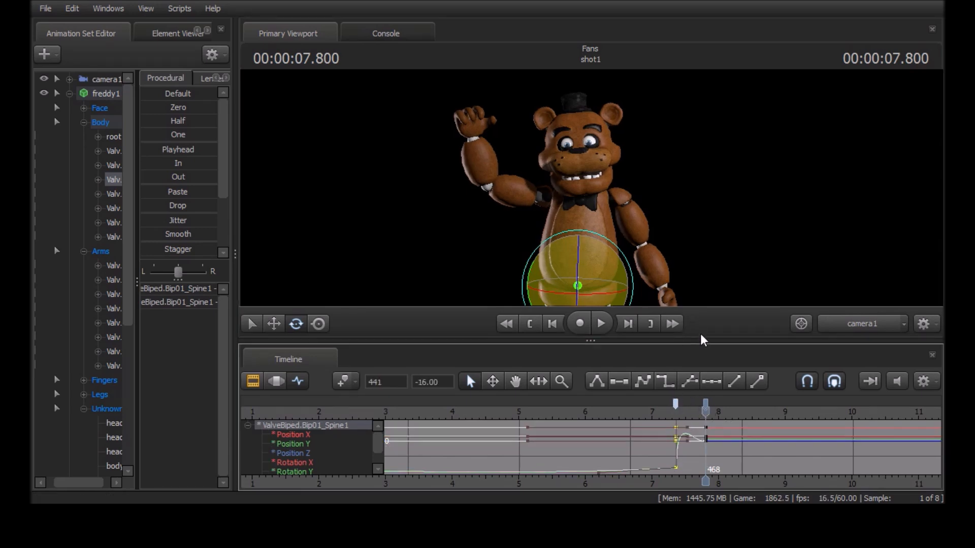
drag(705, 413, 675, 413)
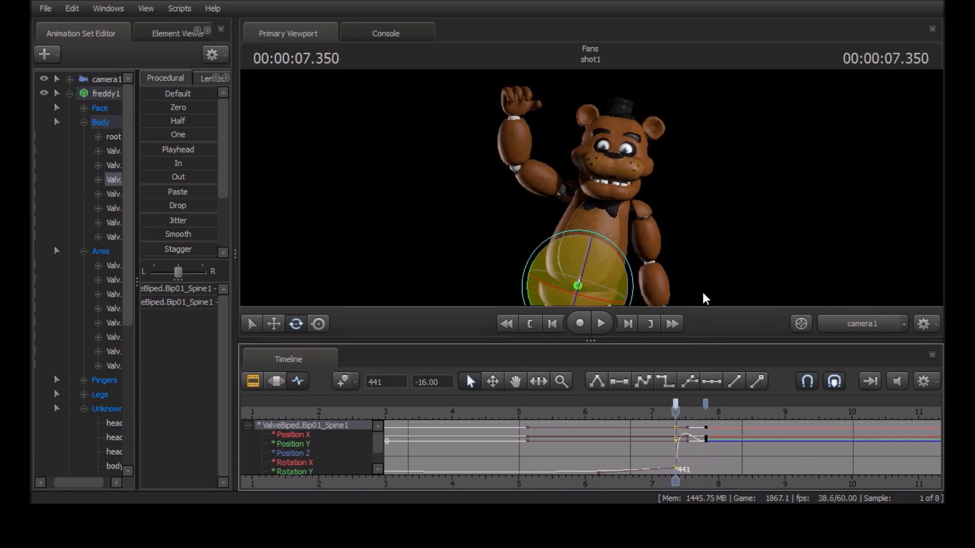
key(Delete)
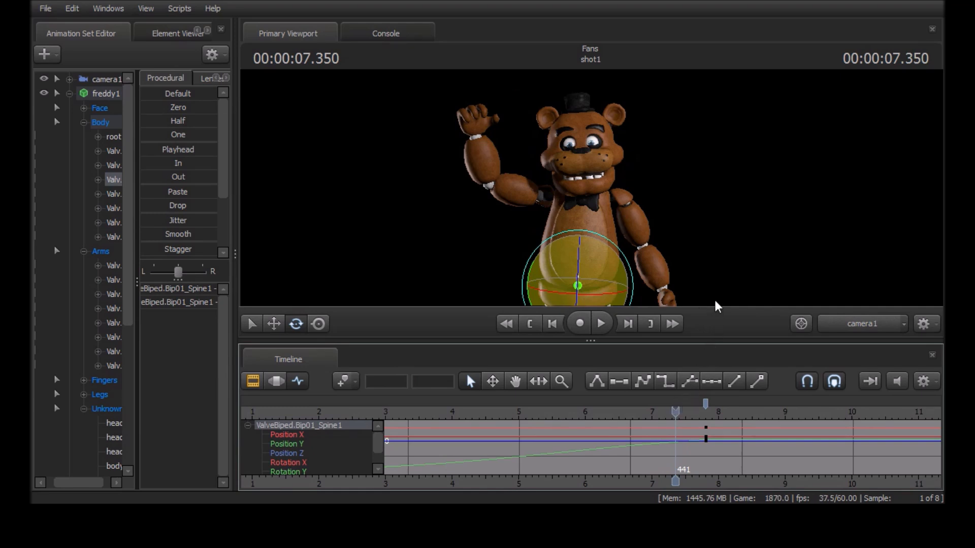
key(m)
click(706, 405)
key(Delete)
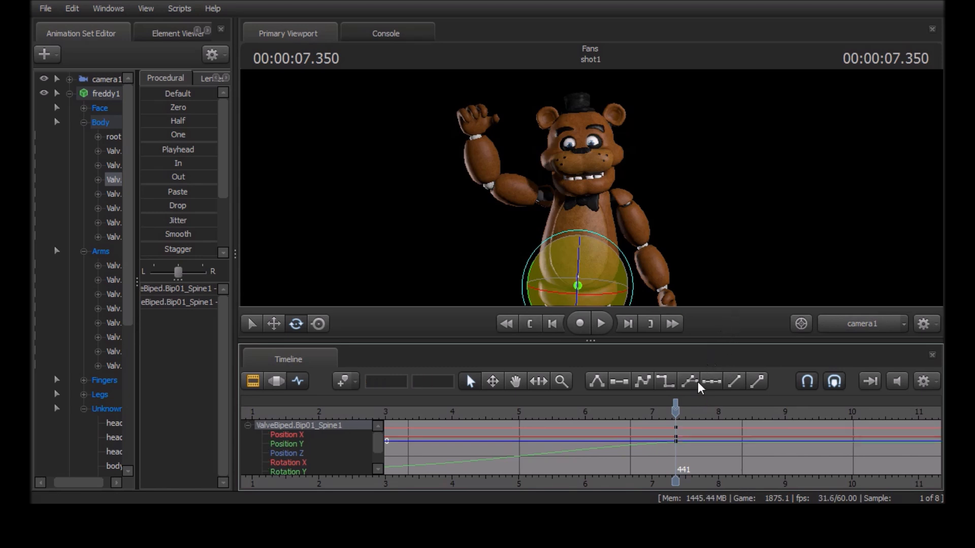
Step: Undo the last keyframe deletion and try deleting the spine keyframes at frames 441 and 468
key(ctrl+z)
click(687, 404)
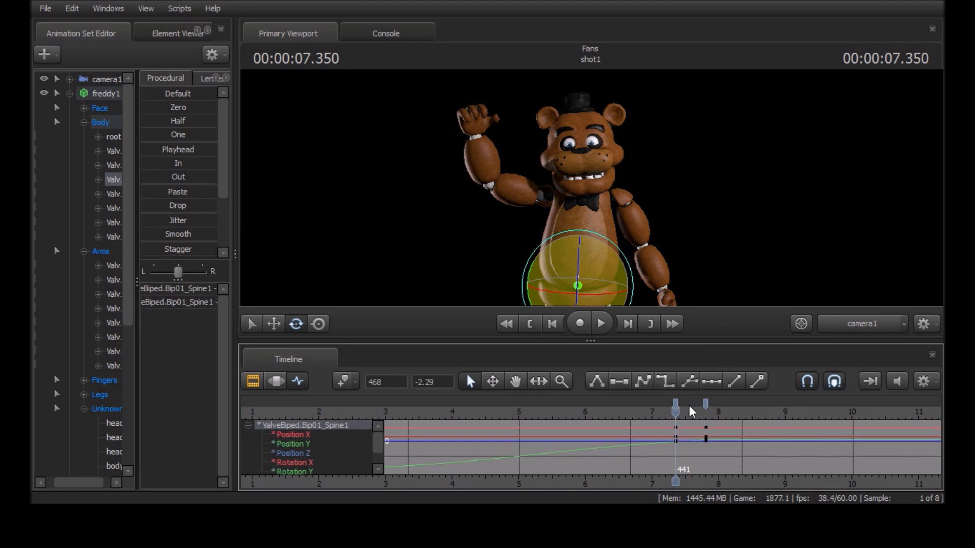
click(704, 404)
key(Delete)
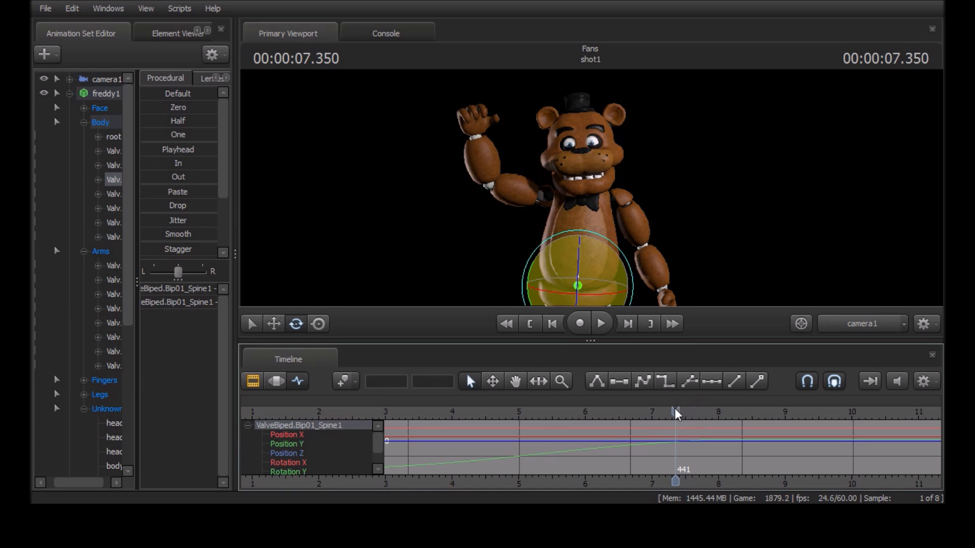
Step: Try a different tangent type on the spine keyframe at frame 39
scroll(675, 409, down, 5)
click(654, 447)
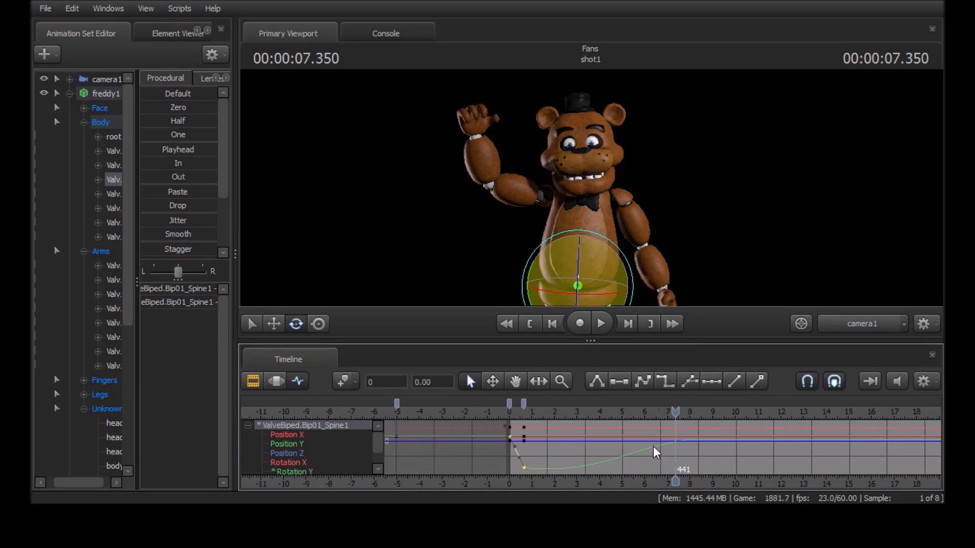
click(525, 404)
click(614, 386)
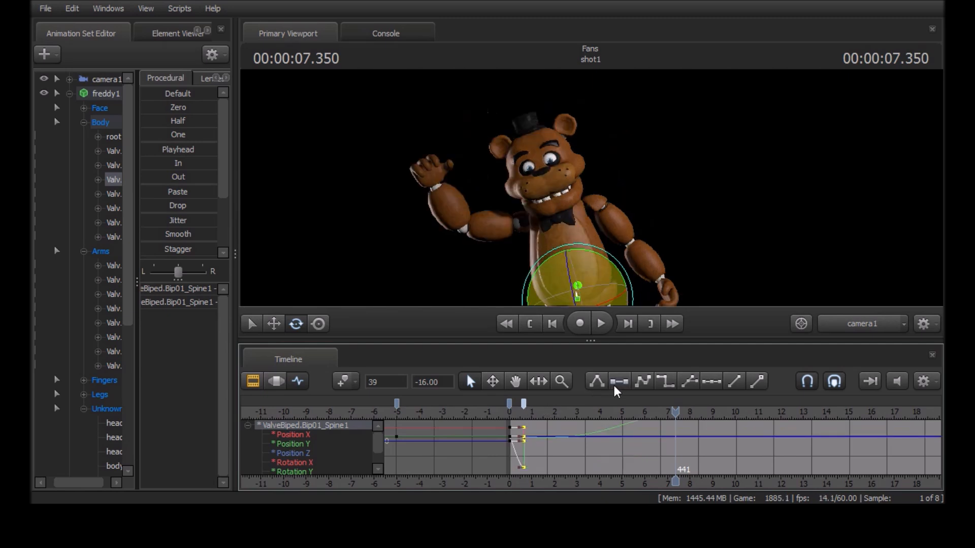
click(614, 385)
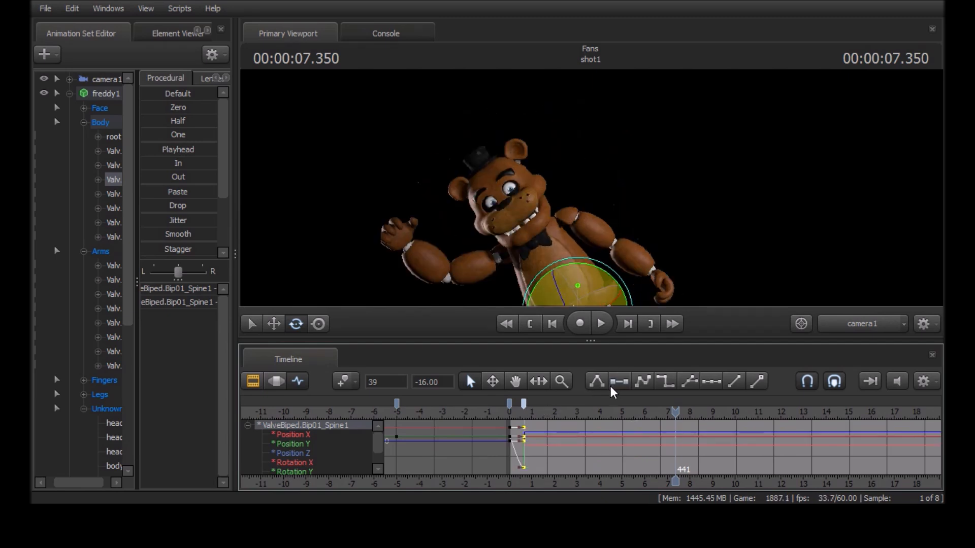
key(ctrl+z)
click(621, 382)
click(621, 382)
Step: Undo the spine edits back to before the keyframes at frames 441 and 468 were added
key(ctrl+z)
key(ctrl+z)
key(ctrl+z)
key(ctrl+z)
key(ctrl+z)
key(ctrl+z)
key(ctrl+z)
key(ctrl+z)
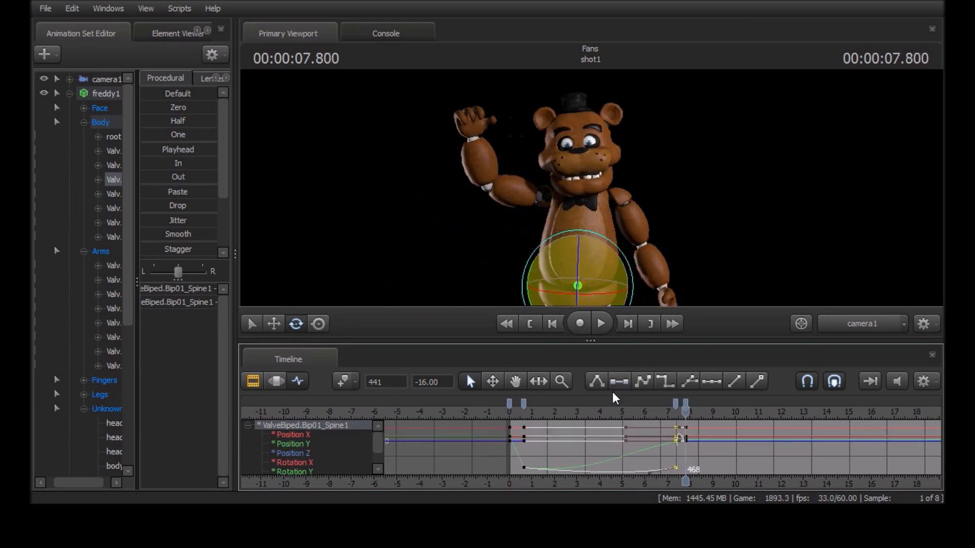
key(ctrl+z)
key(ctrl+z)
key(ctrl+z)
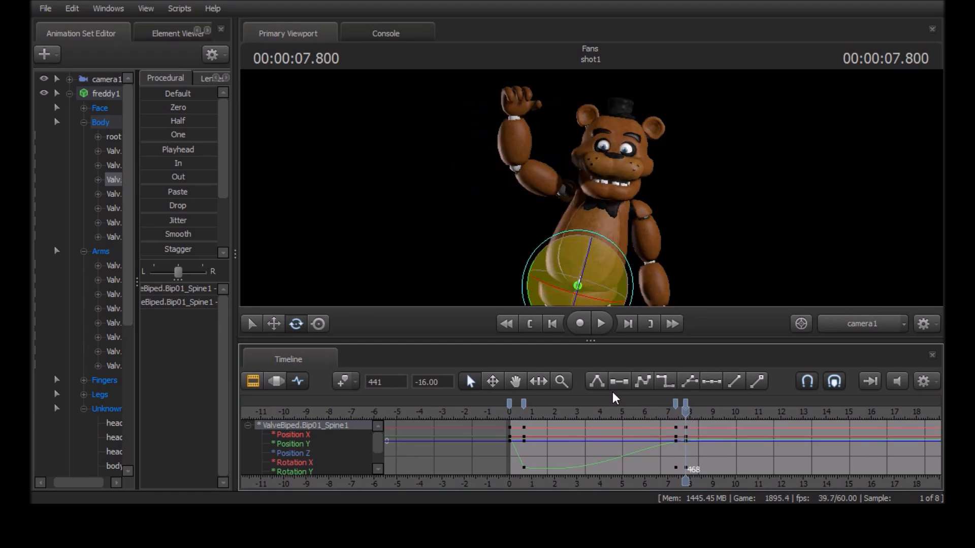
key(ctrl+z)
key(ctrl+z)
key(ctrl+z)
key(ctrl+z)
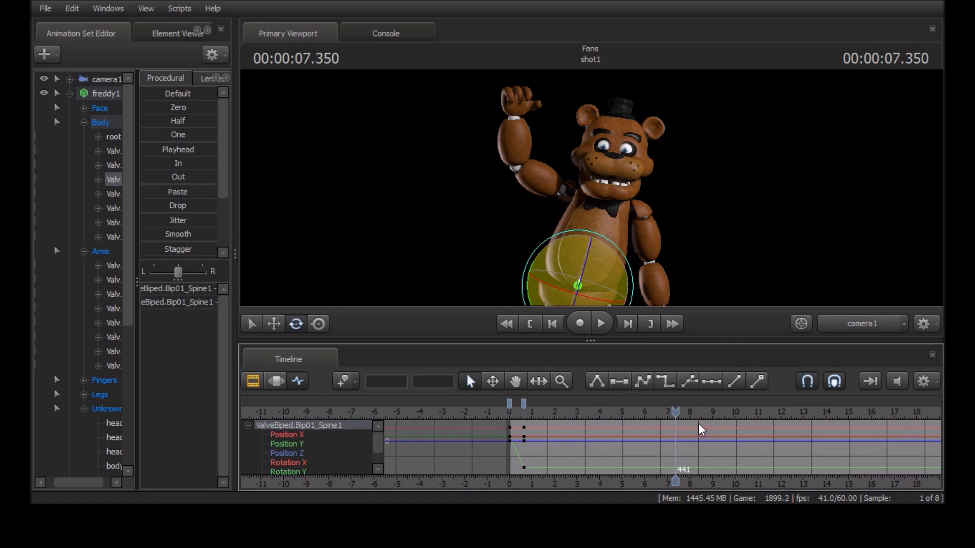
Step: Add a spine keyframe at frame 441 and rotate the torso upright at frame 494
key(m)
drag(676, 412, 695, 412)
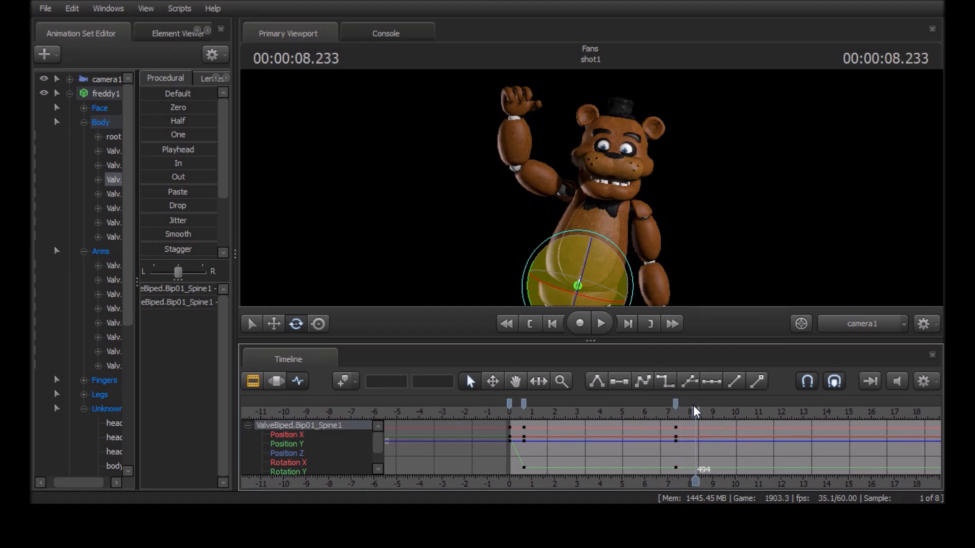
drag(534, 267, 528, 274)
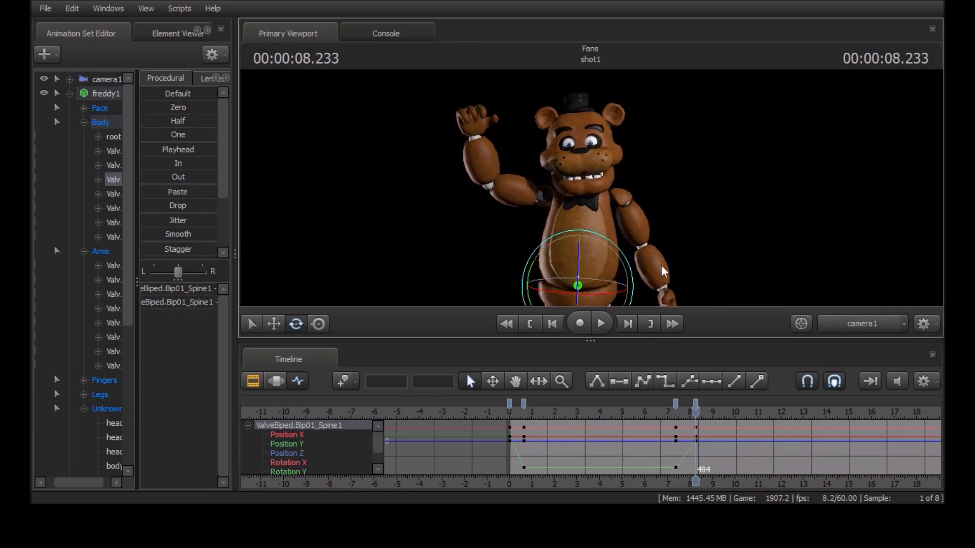
Step: Move the upright spine keyframe to frame 483 and play back the transition
drag(696, 405, 545, 412)
key(space)
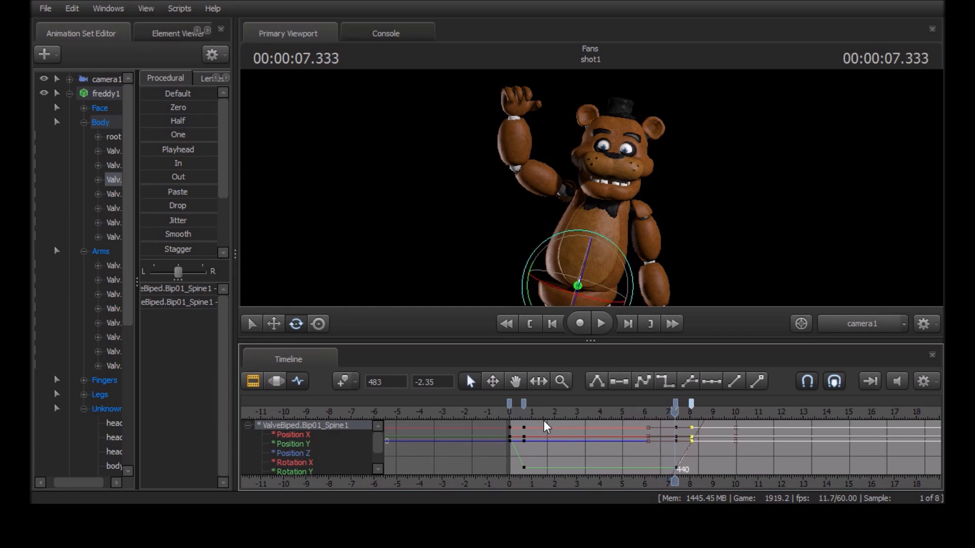
key(space)
Step: Add a right clavicle keyframe at frame 442 and rotate the clavicle down at frame 473
drag(686, 415, 676, 415)
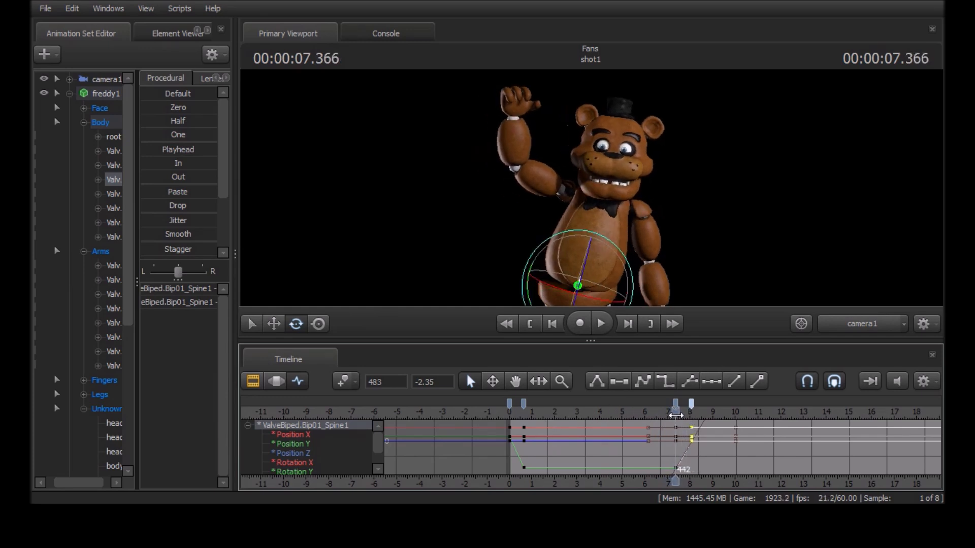
click(569, 201)
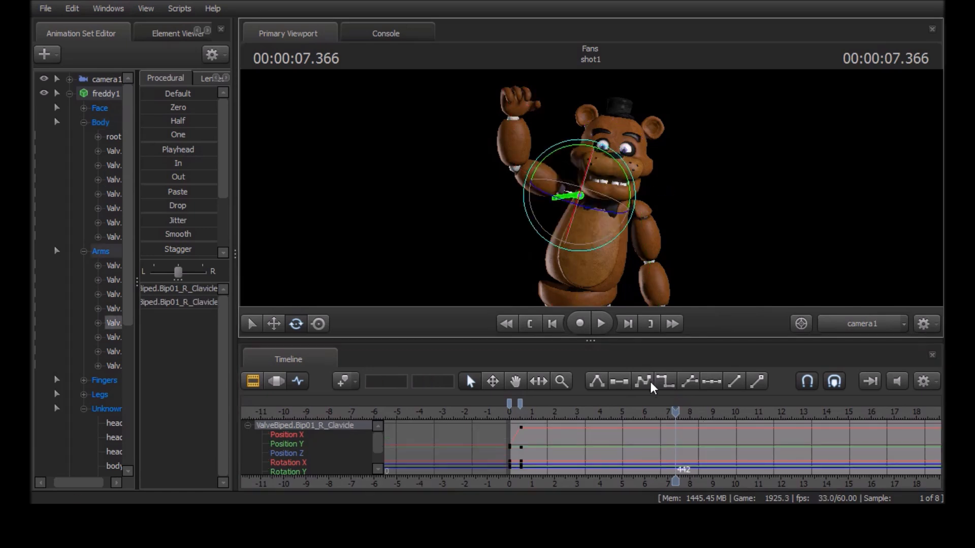
key(space)
key(space)
drag(570, 190, 562, 275)
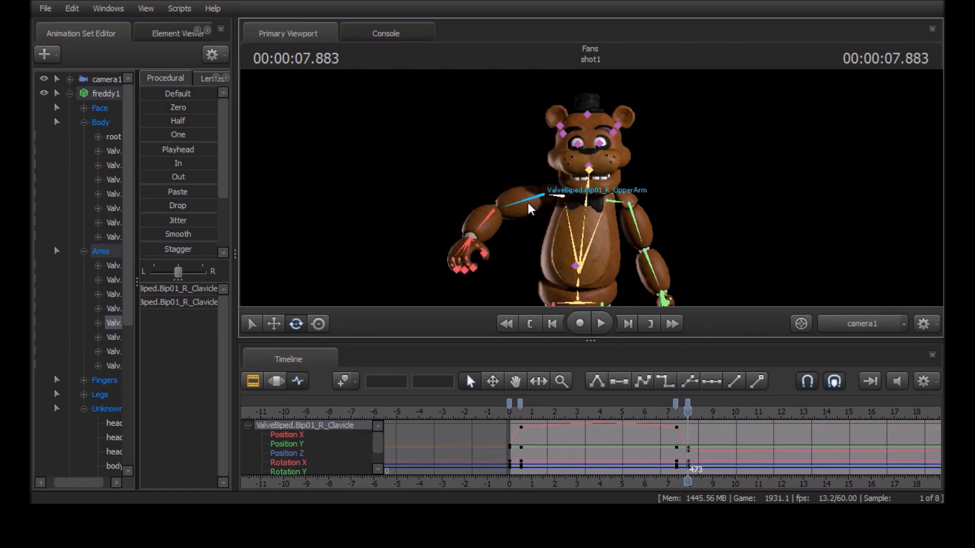
Step: Keyframe the right upper arm at about 7.2 seconds and lower it to the body's side at 7.883 seconds
ctrl+click(528, 203)
mouse_move(688, 413)
mouse_down()
mouse_move(671, 412)
mouse_move(686, 411)
mouse_up()
scroll(686, 411, up, 2)
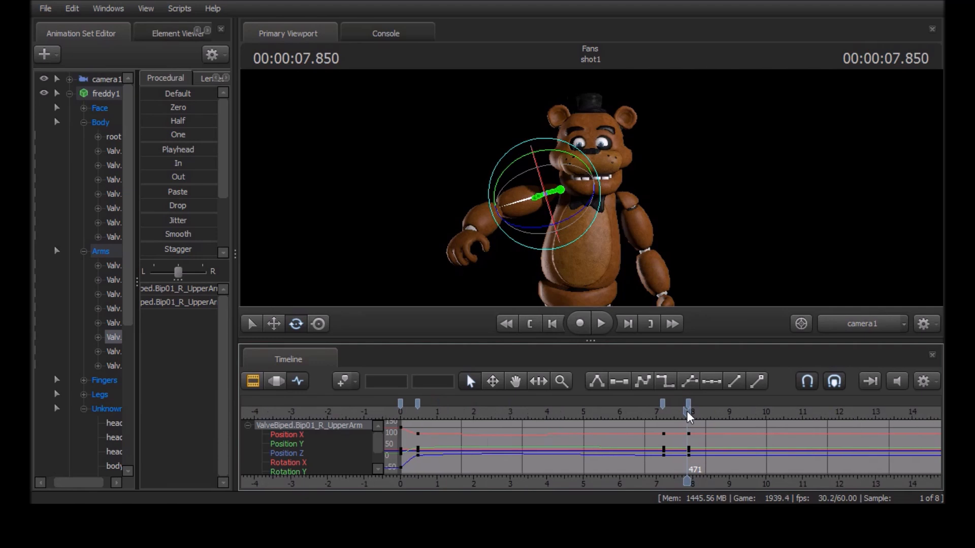
click(688, 412)
drag(499, 178, 568, 192)
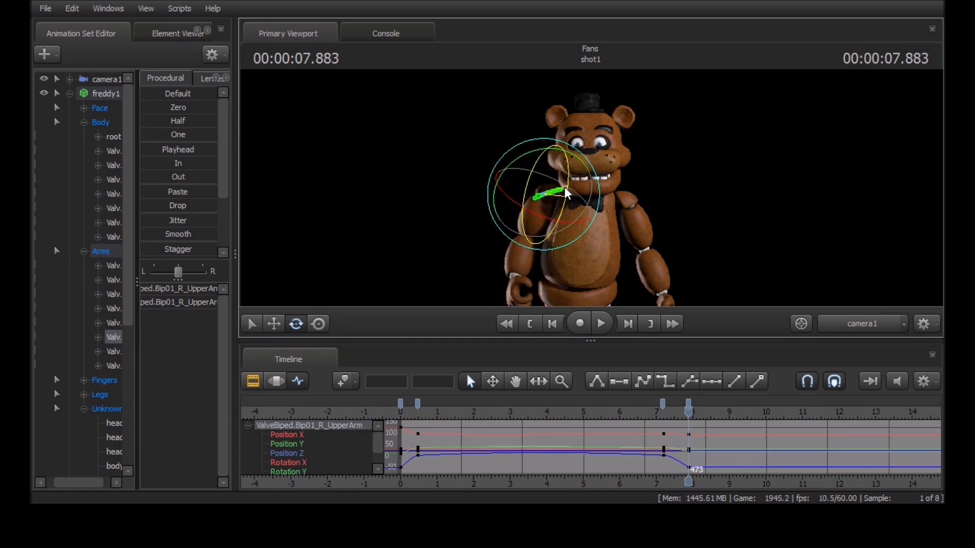
Step: Keyframe the right forearm at about 7.2 seconds, then adjust the forearm and right clavicle rotation at 7.883 seconds
click(518, 254)
click(642, 382)
mouse_move(687, 408)
mouse_down()
mouse_move(664, 412)
mouse_move(689, 413)
mouse_up()
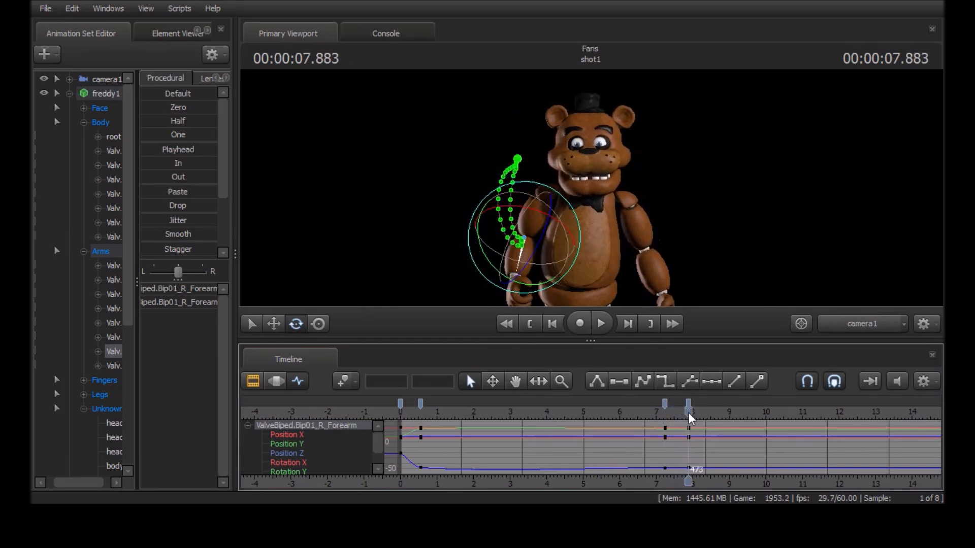
drag(541, 218, 524, 279)
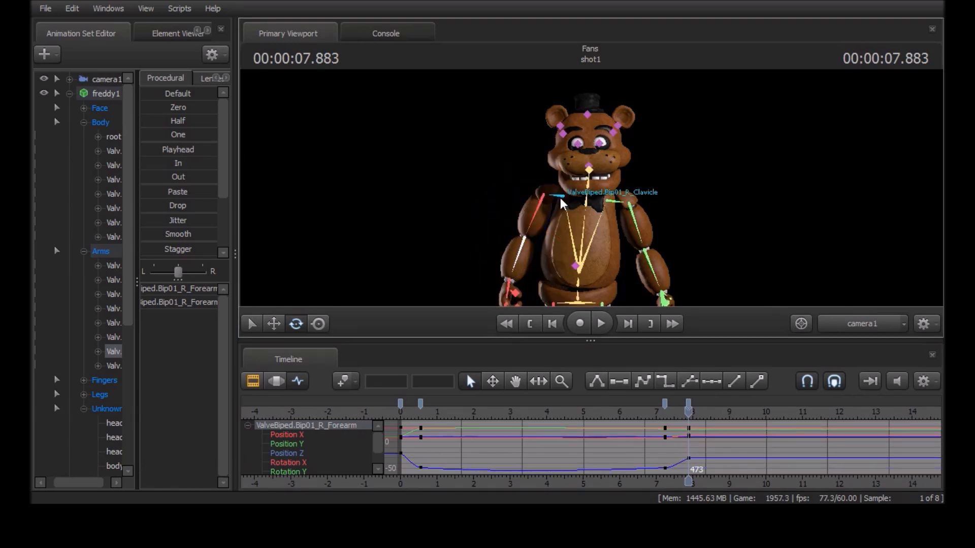
click(562, 203)
drag(570, 203, 569, 195)
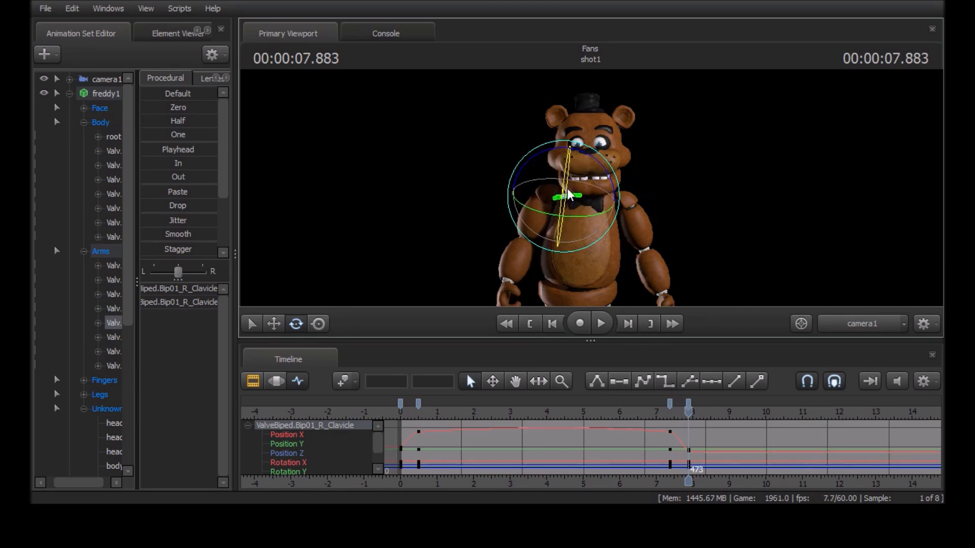
Step: Keyframe the left upper arm at about 7.4 seconds and rotate it closer to the body at 7.883 seconds
click(632, 225)
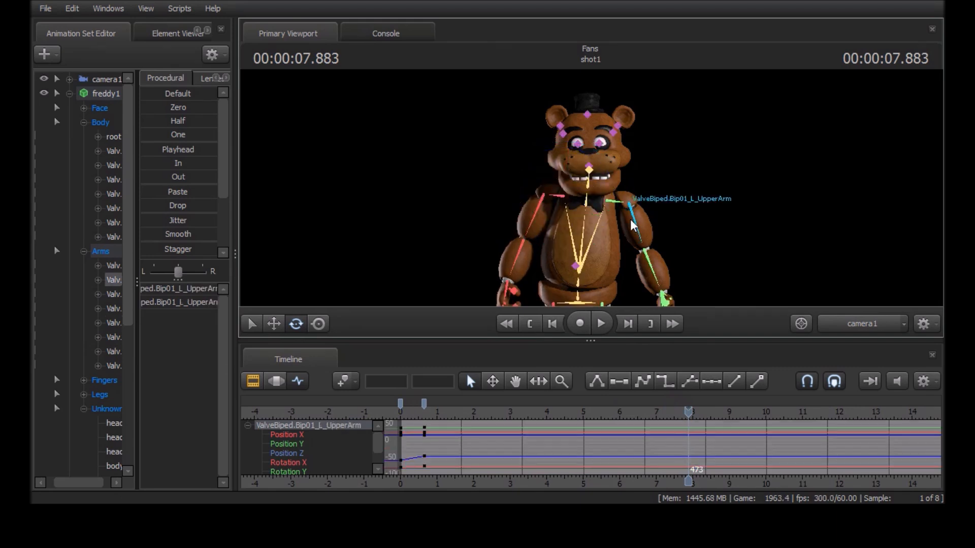
mouse_move(683, 409)
mouse_down()
mouse_move(669, 411)
mouse_move(688, 419)
mouse_up()
scroll(689, 421, up, 2)
scroll(689, 420, up, 3)
drag(688, 419, 690, 418)
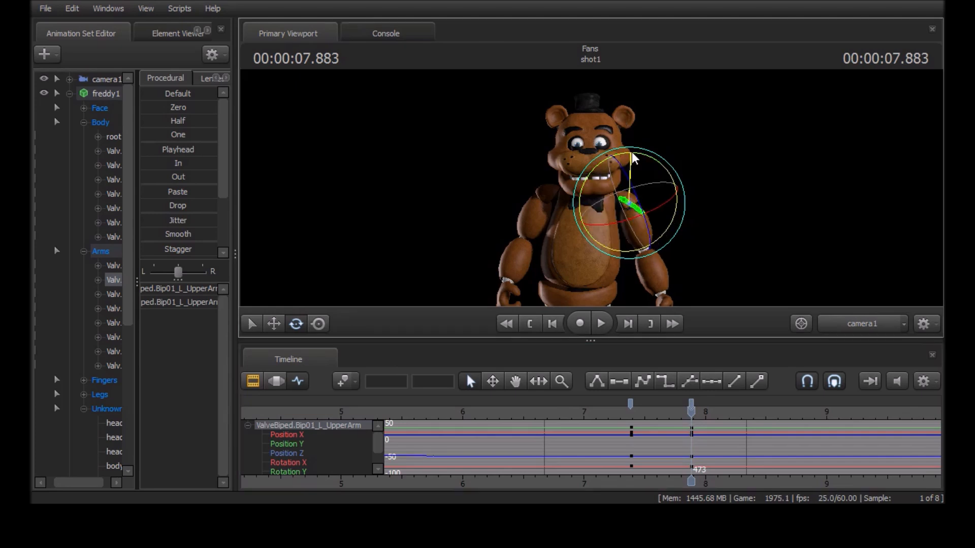
drag(635, 158, 636, 161)
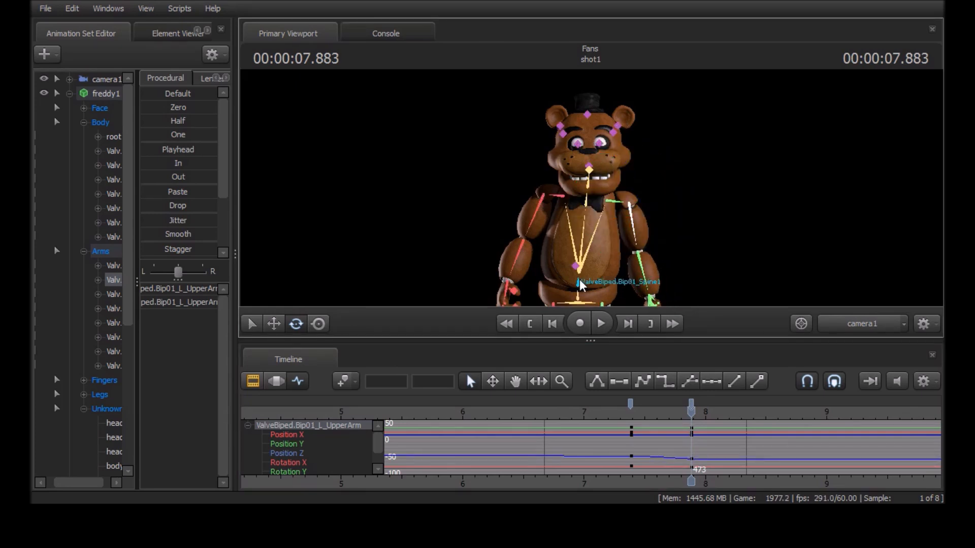
Step: Play back the spine transition and move the upright spine keyframe earlier to frame 475
click(580, 285)
drag(691, 414, 600, 413)
key(space)
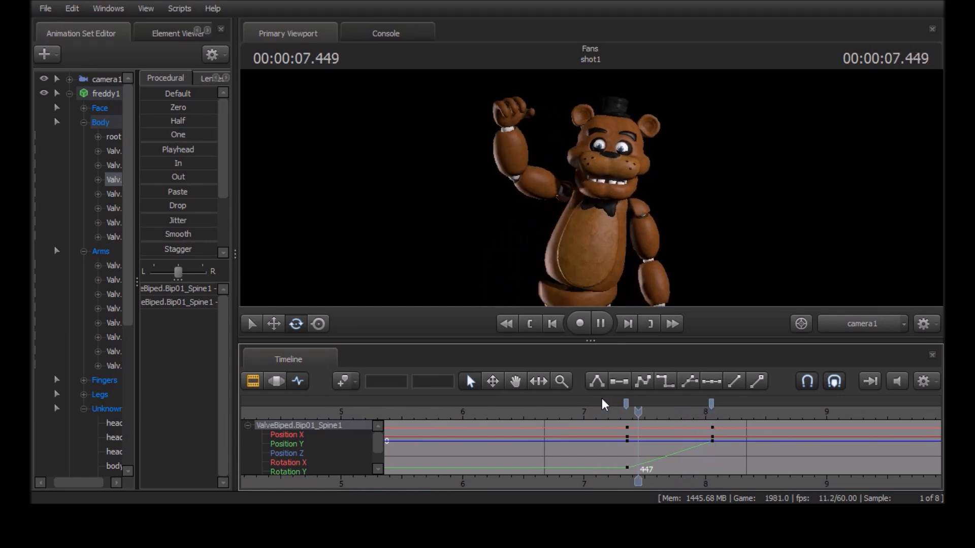
key(space)
mouse_move(711, 406)
mouse_down()
mouse_move(628, 409)
mouse_move(727, 410)
mouse_move(695, 408)
mouse_up()
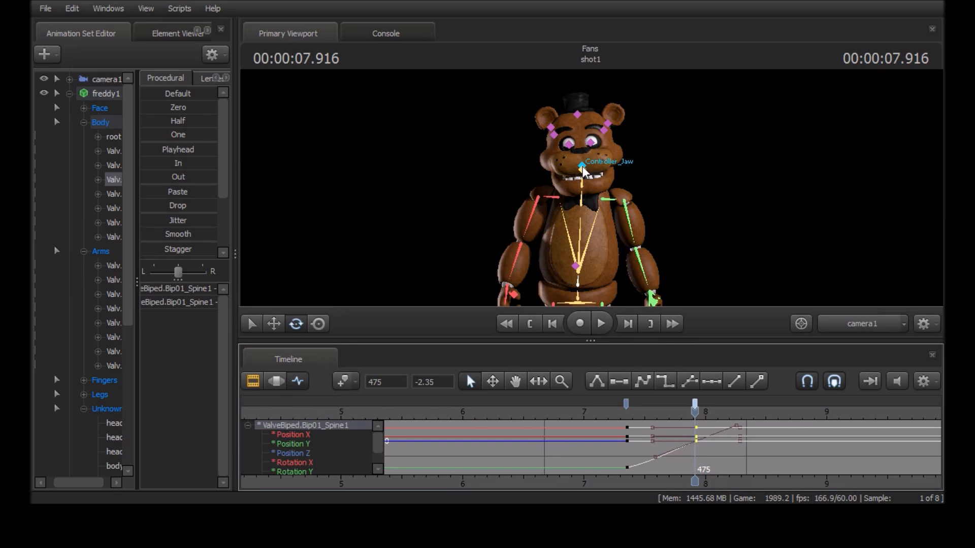
Step: Set a head keyframe at frame 475 and rotate Freddy's head slightly there
click(582, 168)
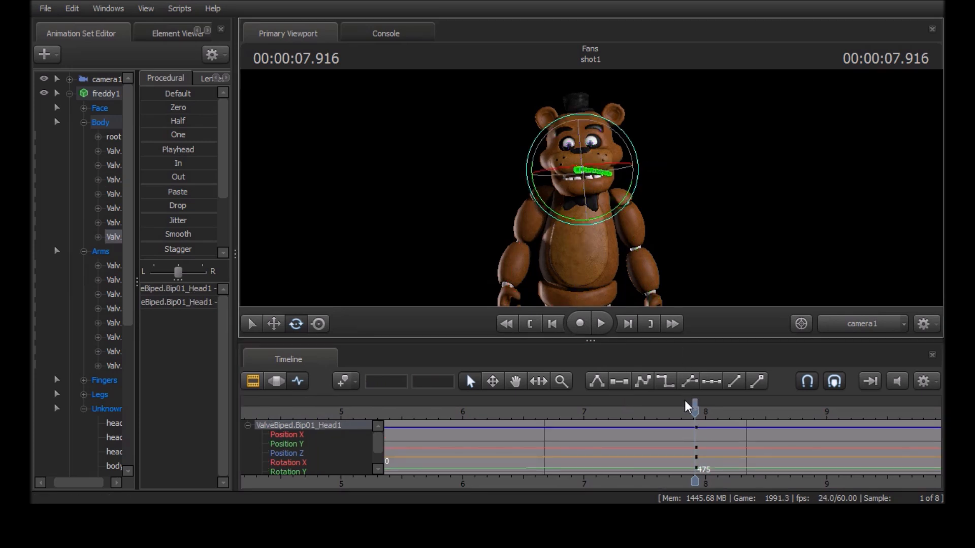
mouse_move(695, 408)
mouse_down()
mouse_move(652, 415)
mouse_move(695, 410)
mouse_up()
drag(601, 157, 616, 213)
Step: Select both ear controllers and add keyframes at about 7.6 seconds and at frame 475
click(559, 131)
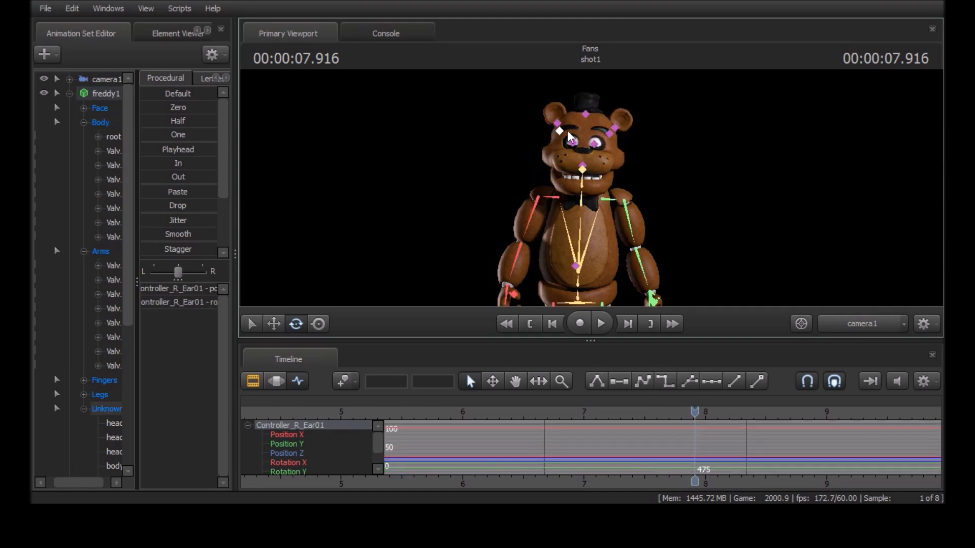
ctrl+click(610, 134)
mouse_move(696, 419)
mouse_down()
mouse_move(660, 416)
mouse_move(695, 419)
mouse_up()
key(m)
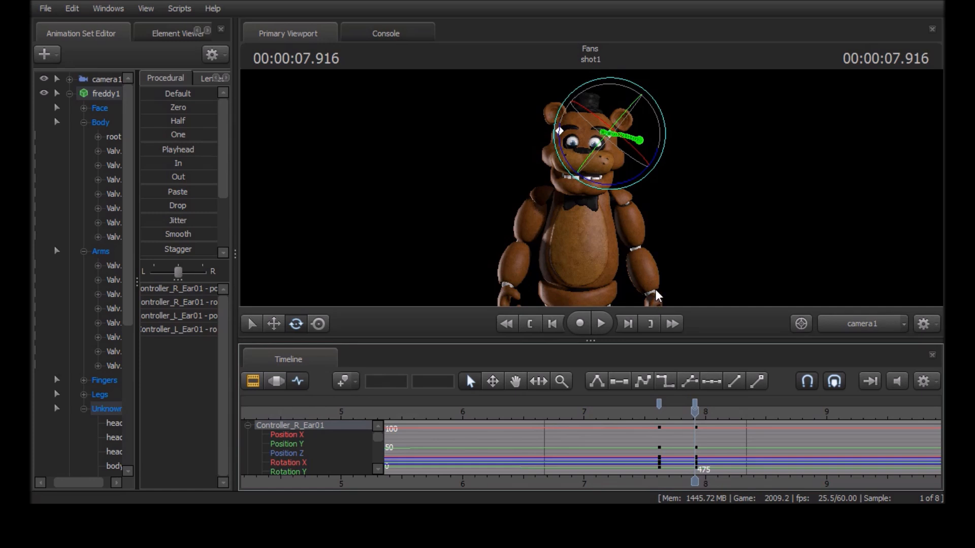
Step: Rotate the left ear and the right ear individually at 7.916 seconds
key(ctrl)
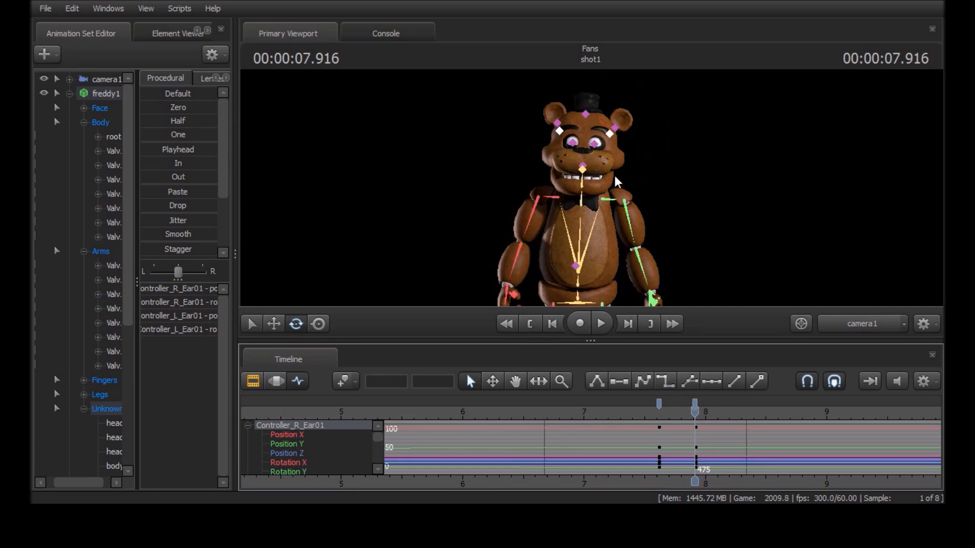
click(610, 133)
drag(660, 152, 650, 168)
key(ctrl)
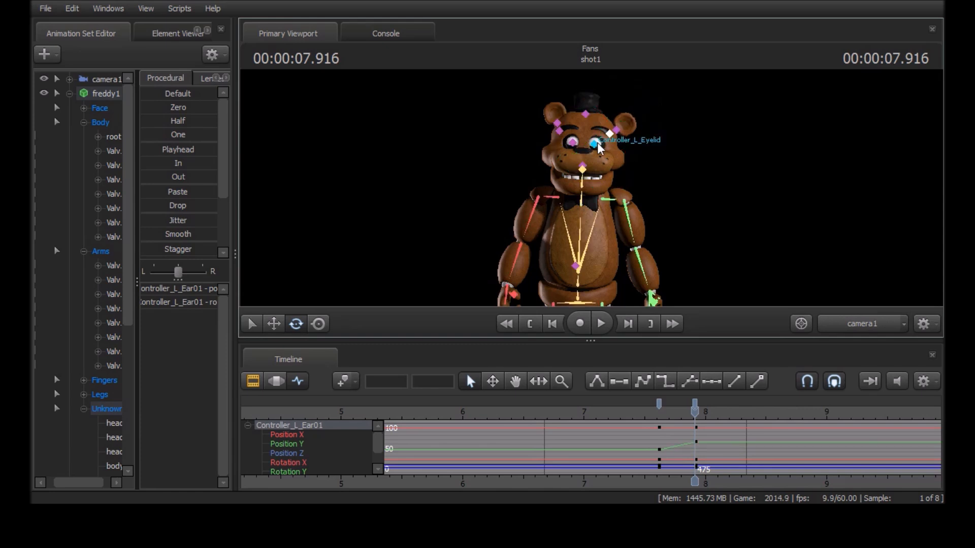
click(559, 131)
drag(614, 161, 630, 129)
Step: Play back the closing motion from about 6.4 seconds to check the arm, head and ear movement
drag(695, 411, 512, 414)
key(space)
scroll(521, 417, down, 5)
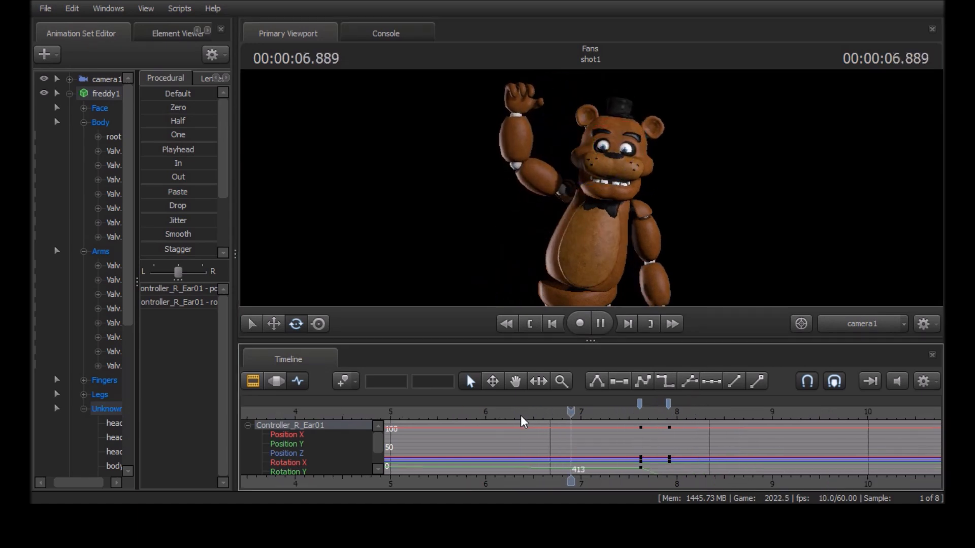
Step: Switch the timeline to the Clip Editor, show the Picture track and play shot1 from the beginning
key(Home)
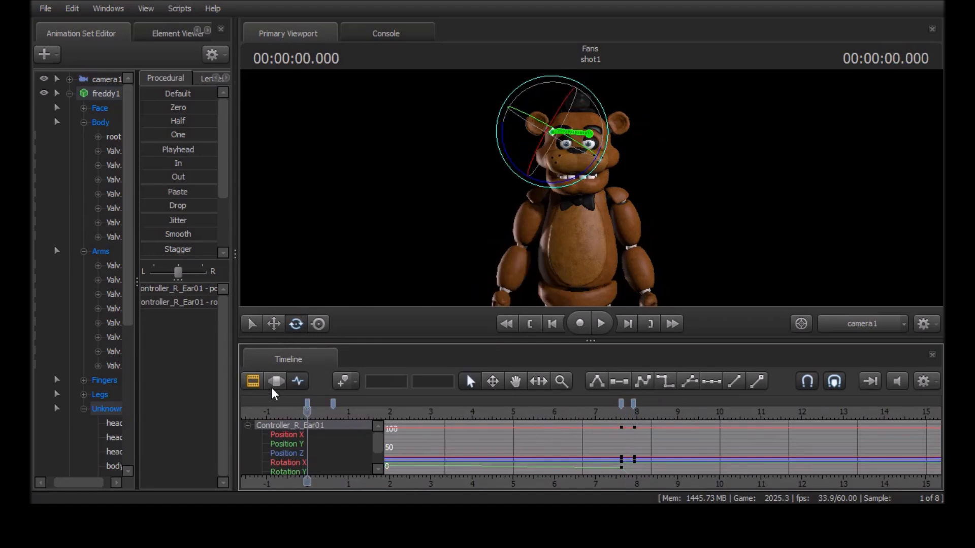
click(252, 386)
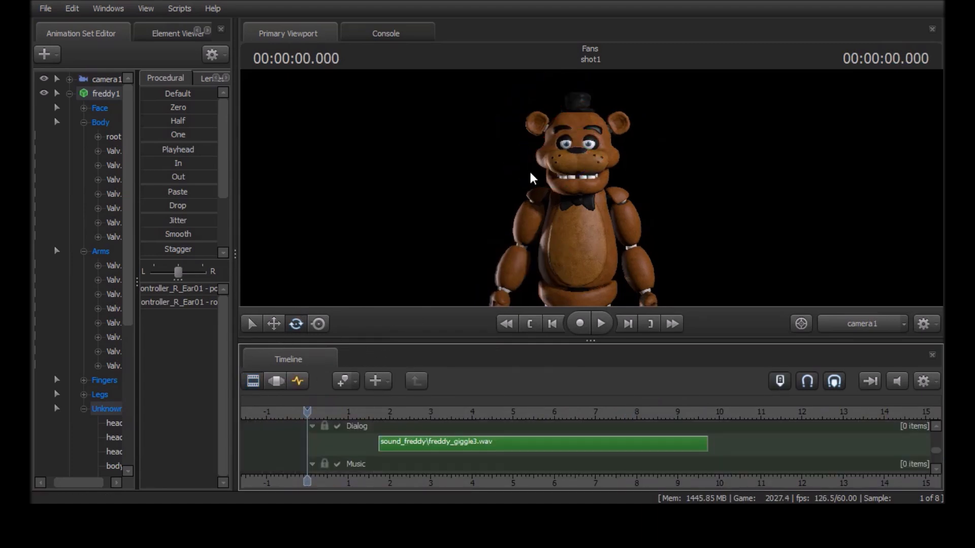
click(936, 426)
click(936, 428)
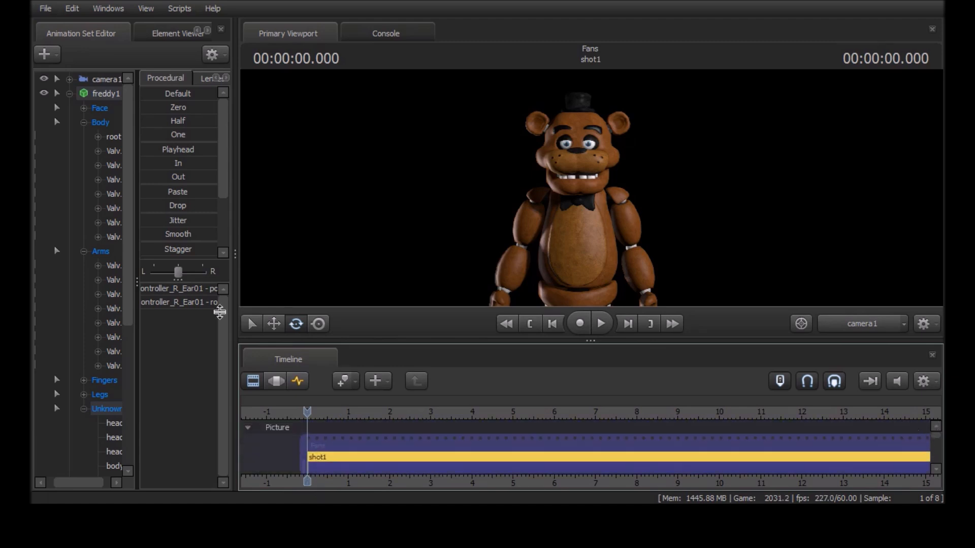
click(599, 324)
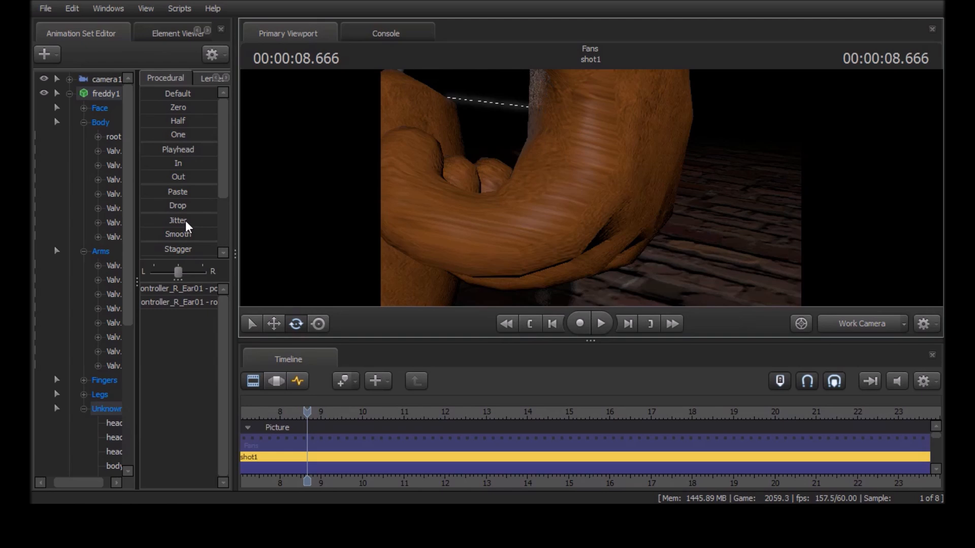
Step: Look at Freddy through the Work Camera, switch back to camera1 and replay the shot from the start
drag(591, 188, 574, 241)
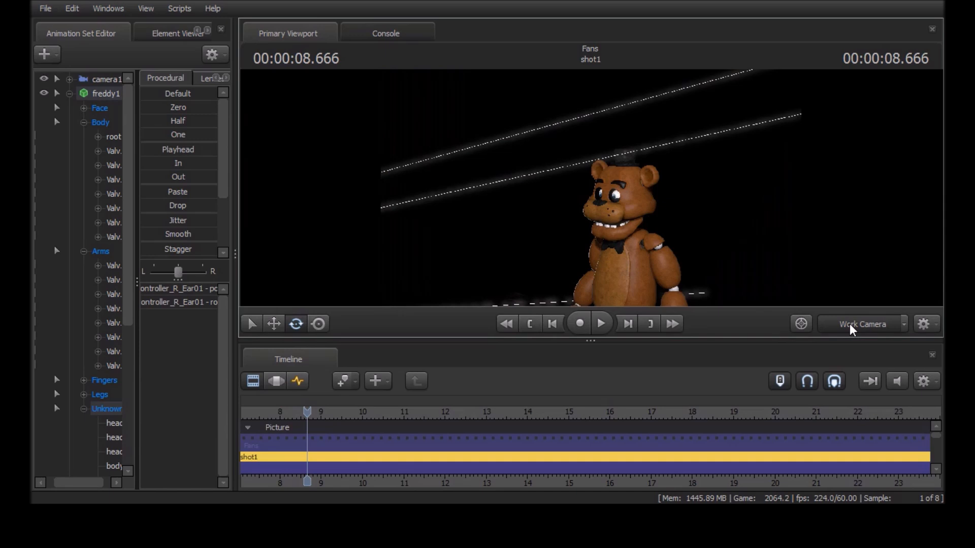
click(851, 326)
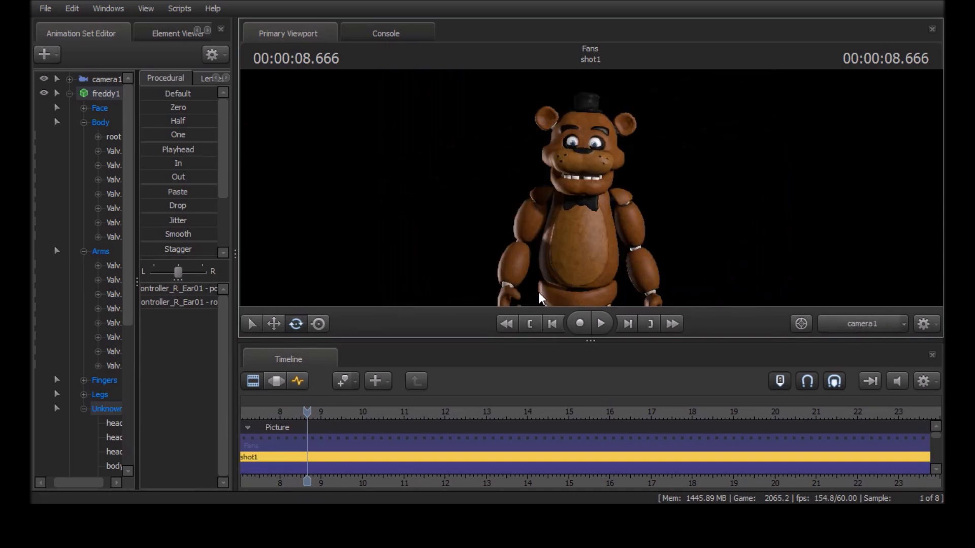
key(Home)
key(space)
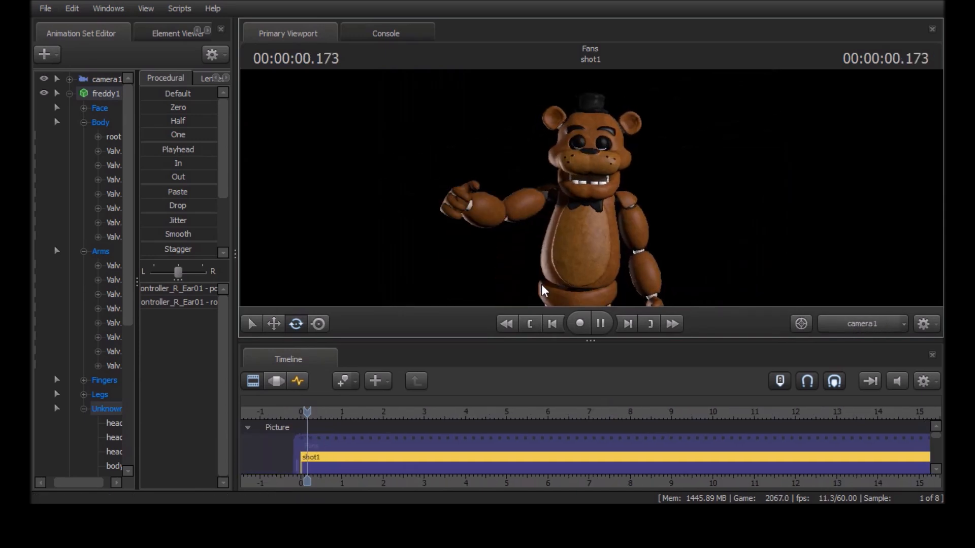